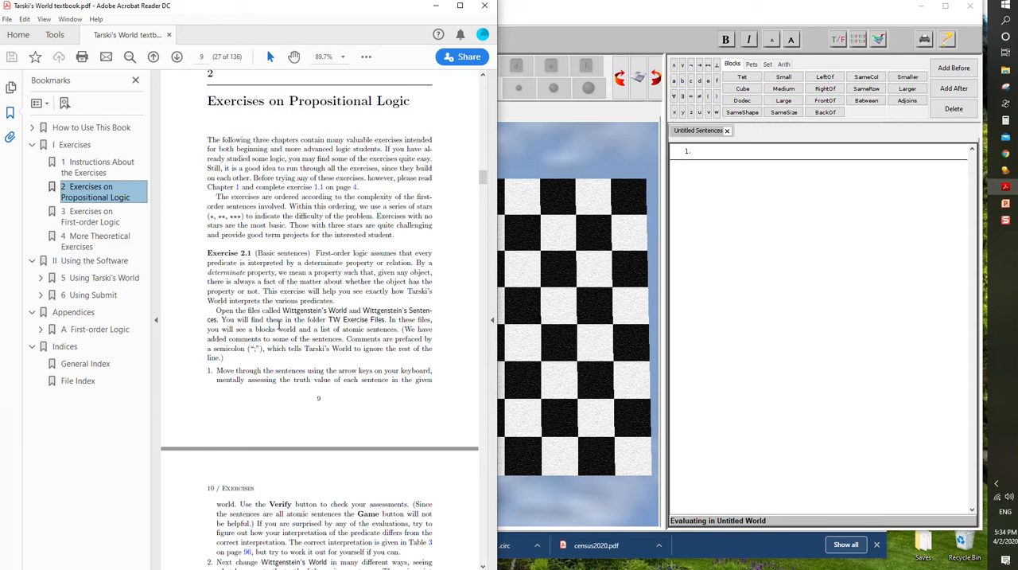
# - Switch to Tarski's World and bring up the file-opening dialog in full view
pyautogui.click(586, 48)
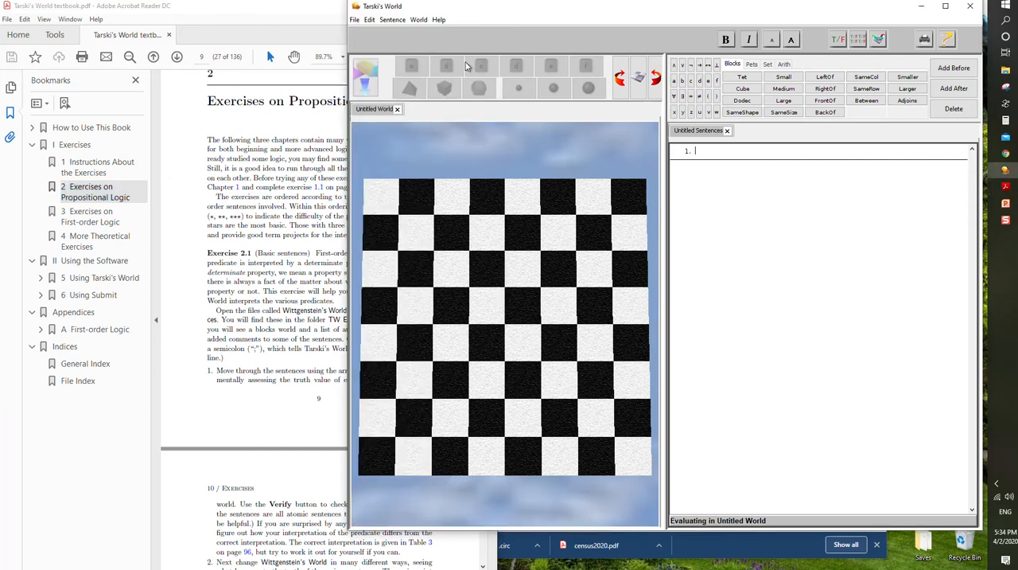
pyautogui.click(355, 20)
pyautogui.click(381, 64)
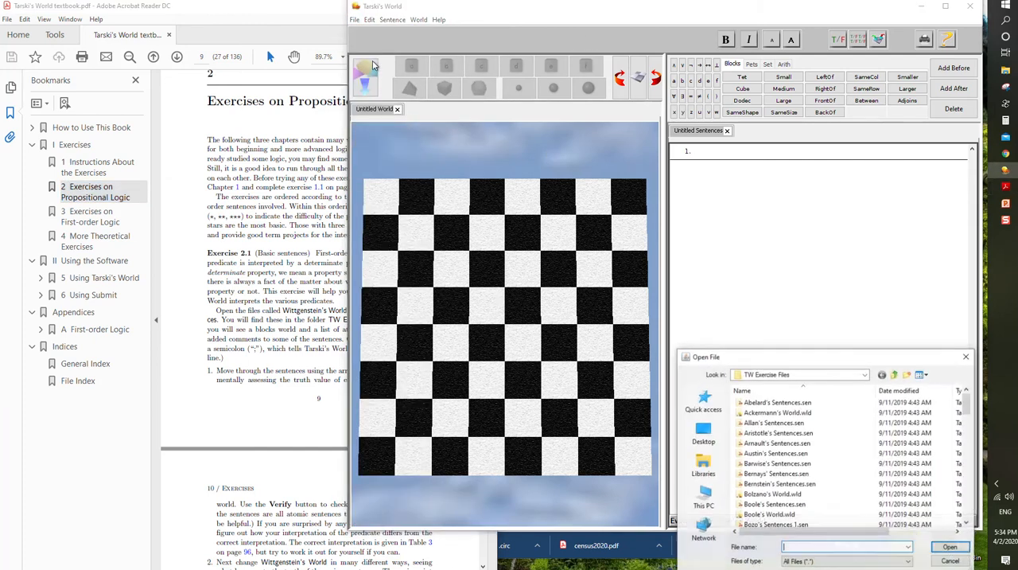
pyautogui.moveTo(840, 357); pyautogui.dragTo(830, 317)
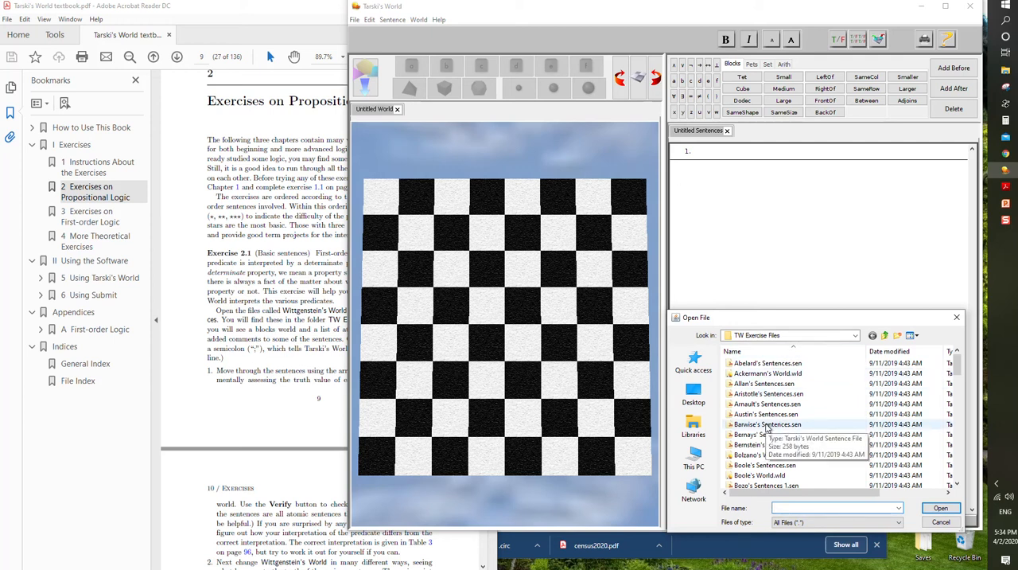
# - Trace the TW Exercise Files folder up to Program Files (x86) and return to it through OpenProof and Tarski's World Folder
pyautogui.click(885, 336)
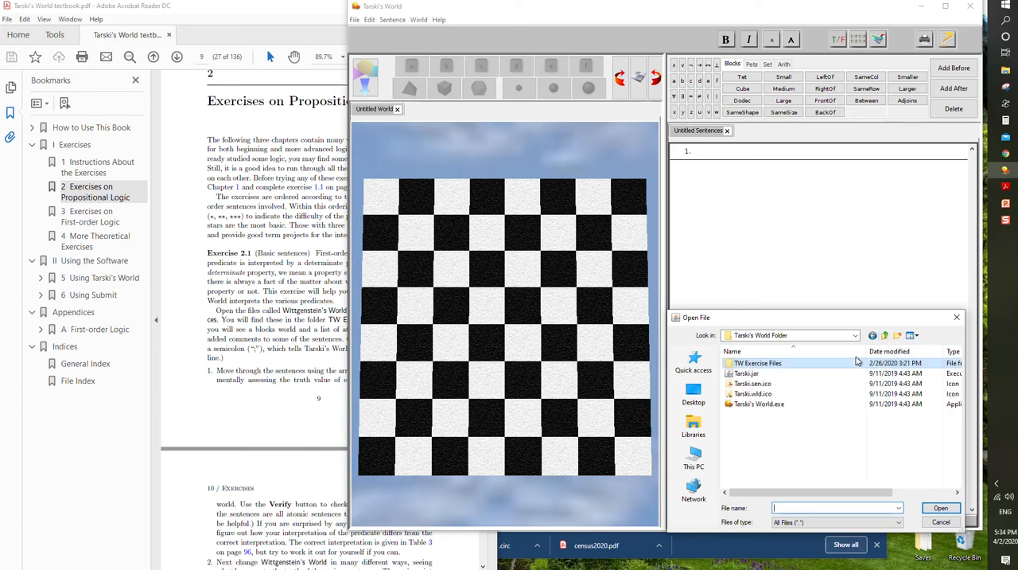
pyautogui.click(885, 336)
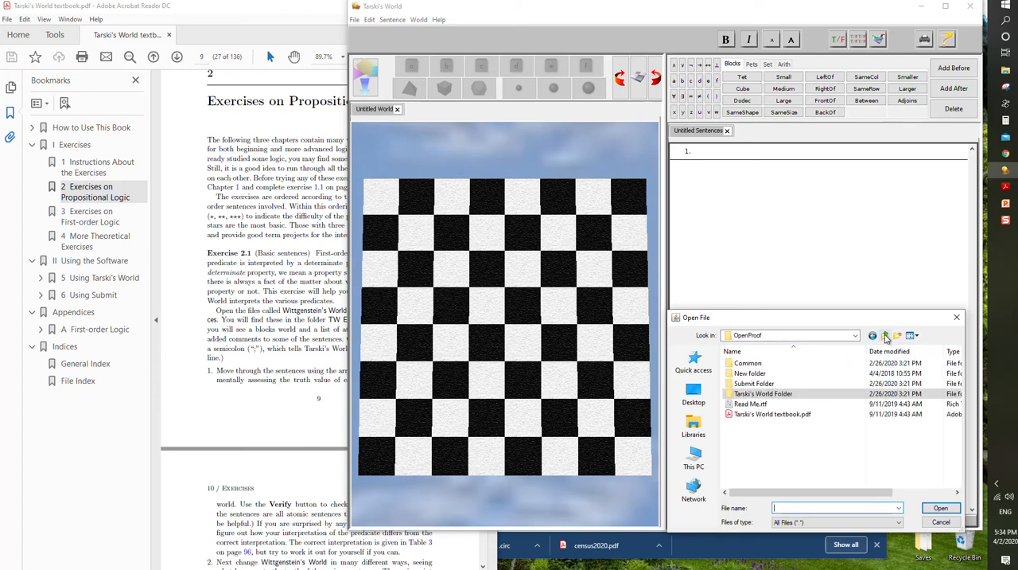
pyautogui.click(886, 337)
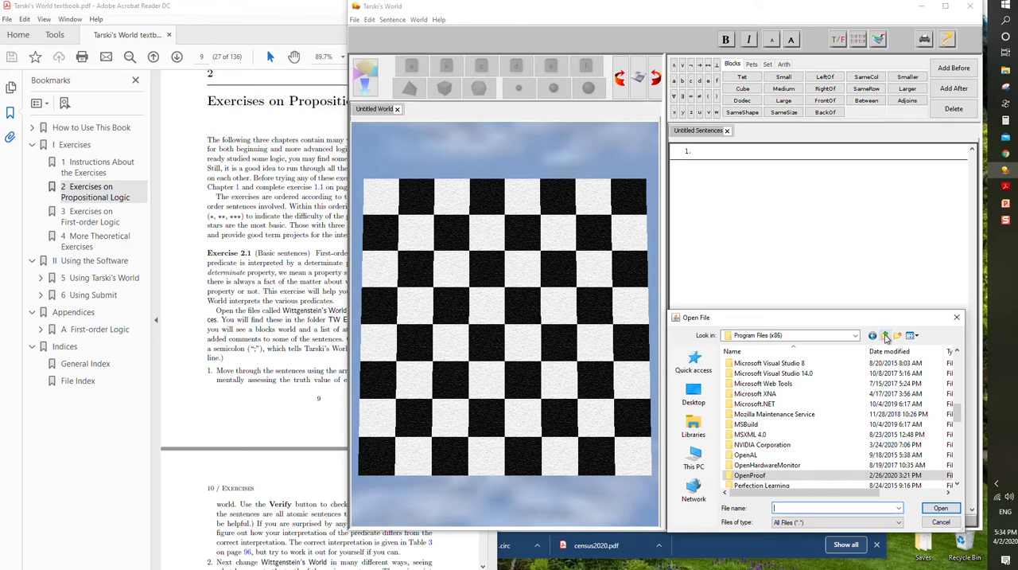
pyautogui.doubleClick(783, 475)
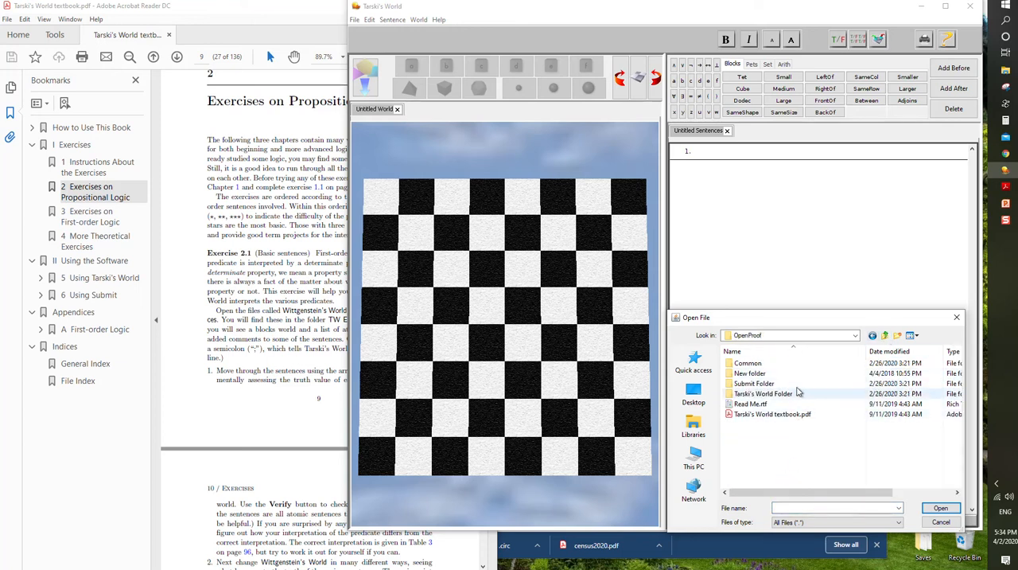
pyautogui.doubleClick(778, 393)
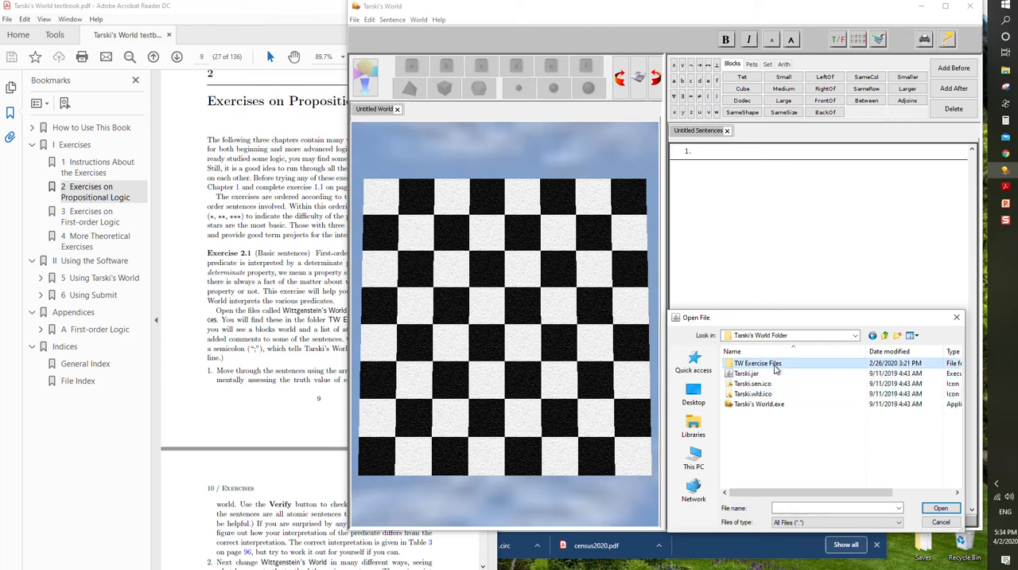
pyautogui.doubleClick(770, 363)
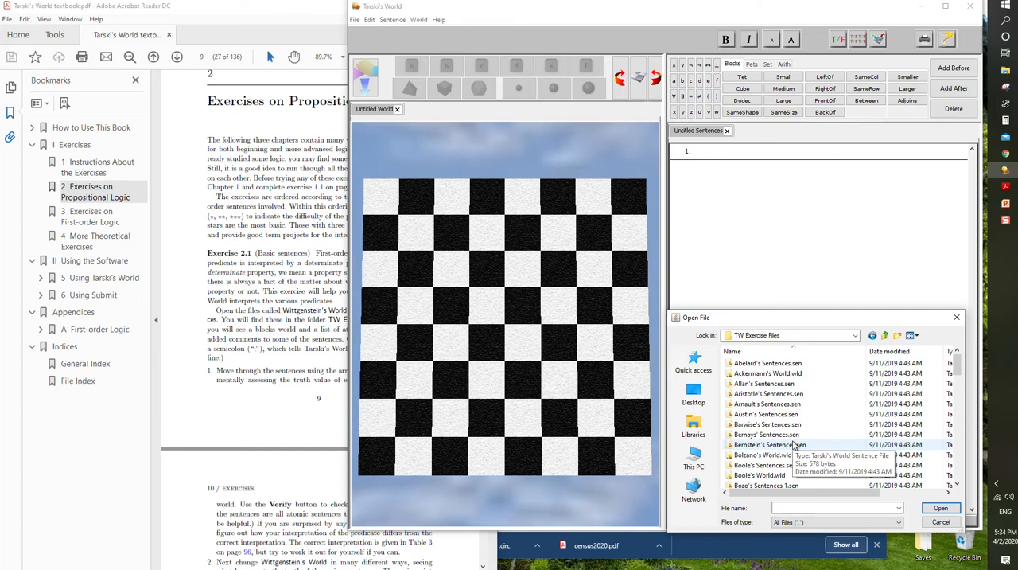
# - Open Wittgenstein's World.wld from the TW Exercise Files folder
pyautogui.scroll(-15, 794, 446)
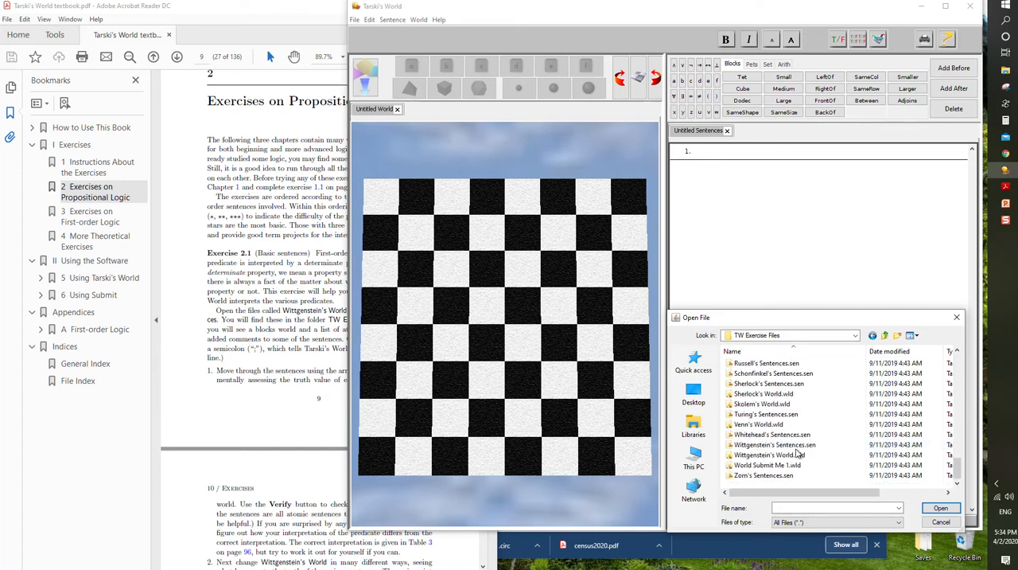
pyautogui.doubleClick(775, 455)
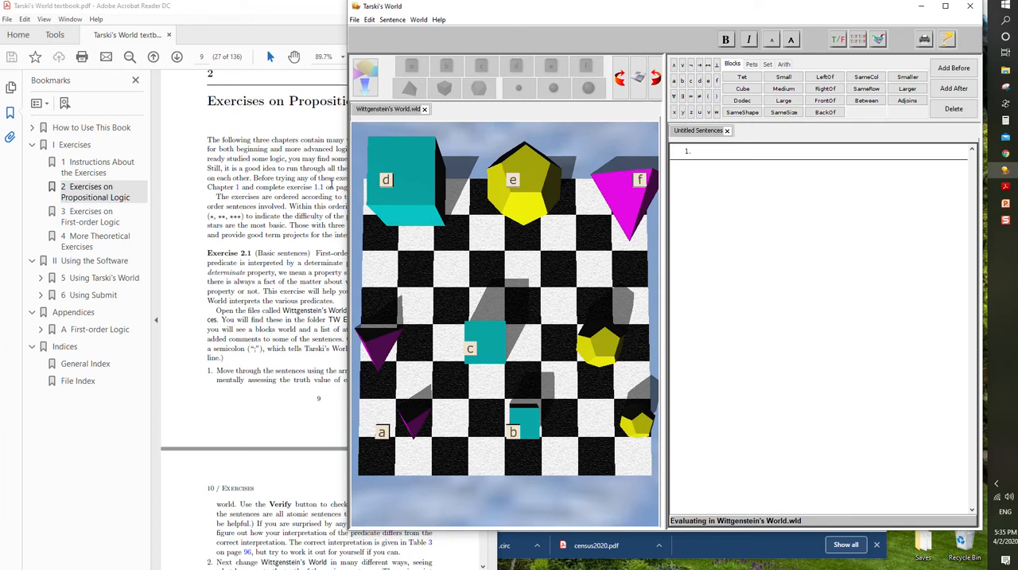
# - Open Wittgenstein's Sentences.sen from the TW Exercise Files folder and verify all its sentences against the world
pyautogui.click(309, 277)
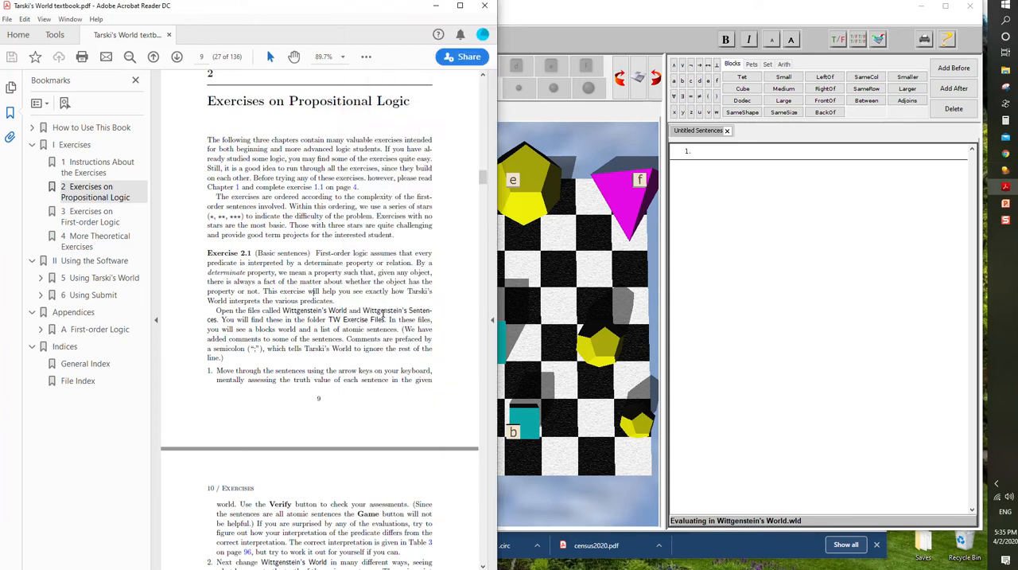
pyautogui.click(695, 231)
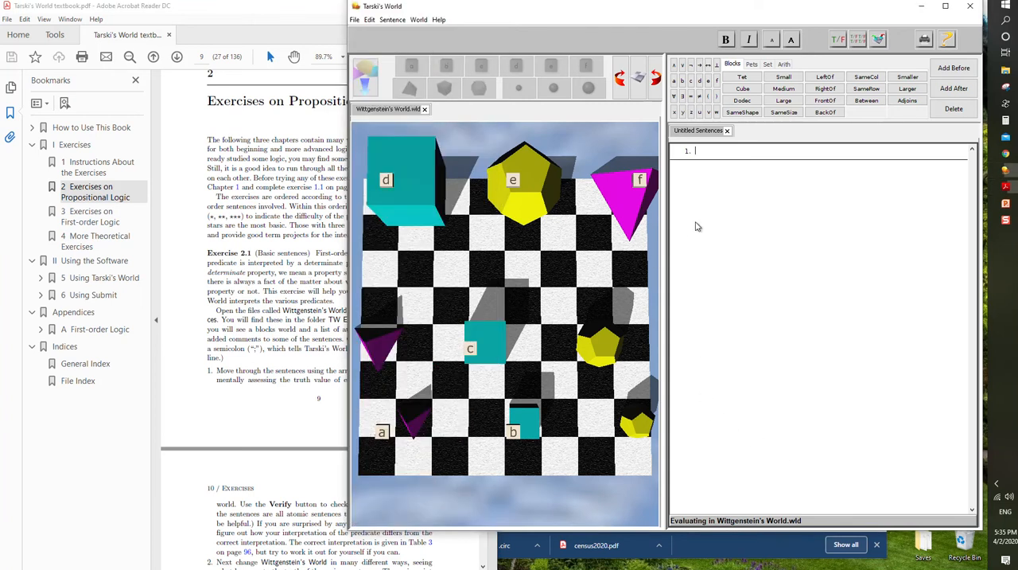
pyautogui.click(353, 21)
pyautogui.click(390, 64)
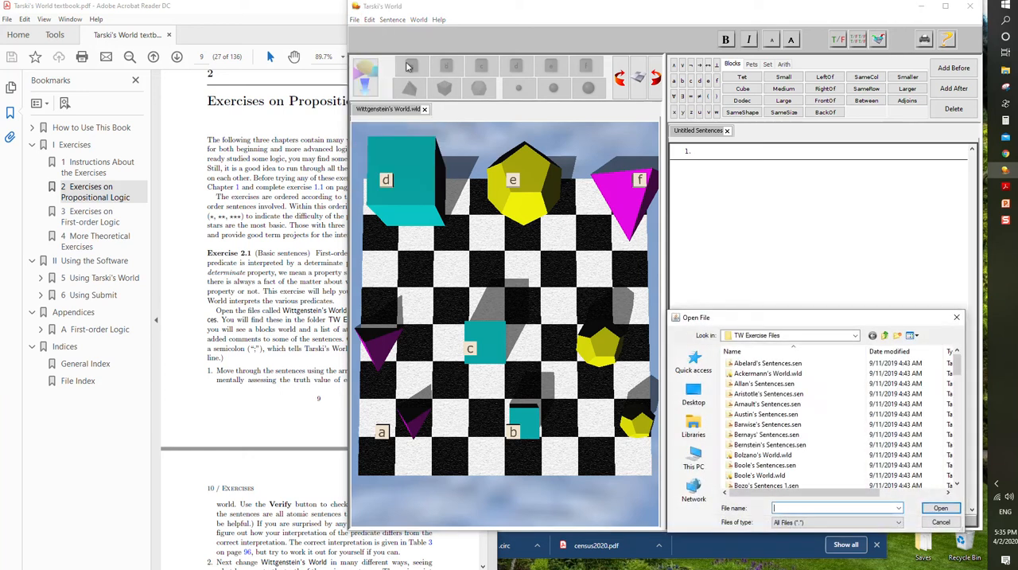
pyautogui.scroll(-15, 819, 438)
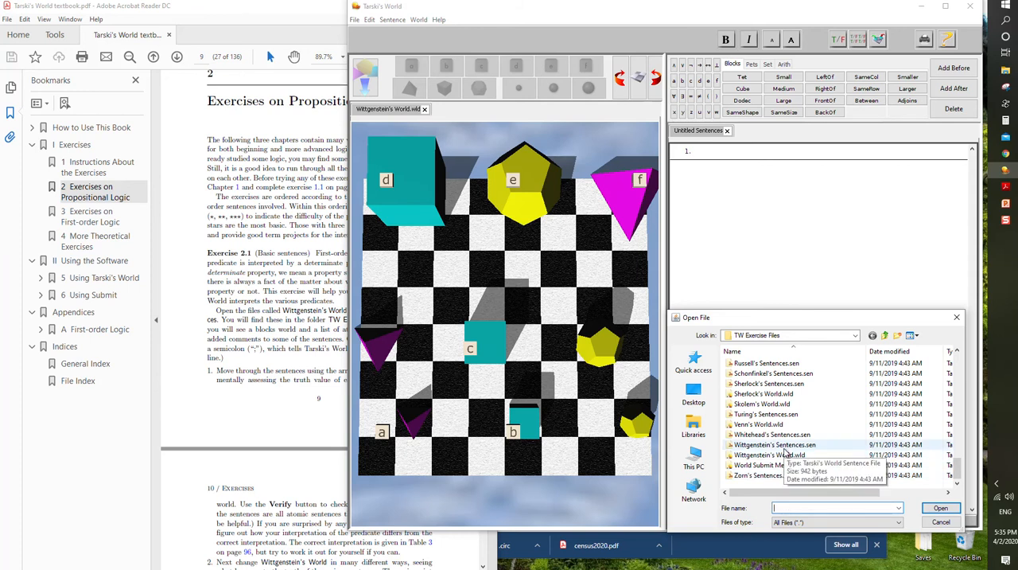
pyautogui.doubleClick(783, 445)
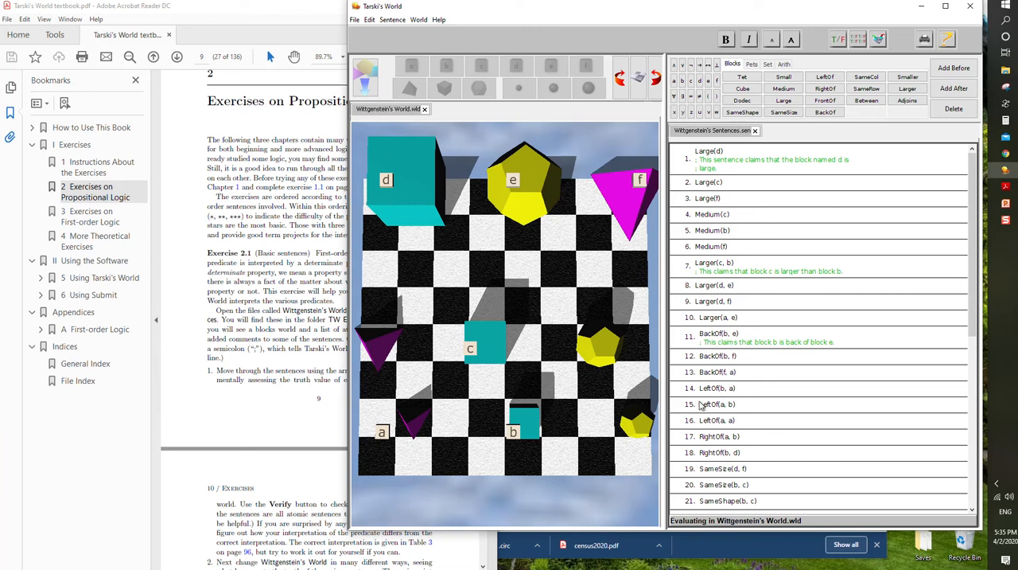
pyautogui.click(853, 41)
# - Add the stray text "sdf" at the end of sentence 3 and remove it again
pyautogui.click(762, 198)
pyautogui.write('sdf')
pyautogui.press('BackSpace')
# - Rotate the world a quarter turn and back, and look at it in perspective before returning to the overhead view
pyautogui.click(620, 77)
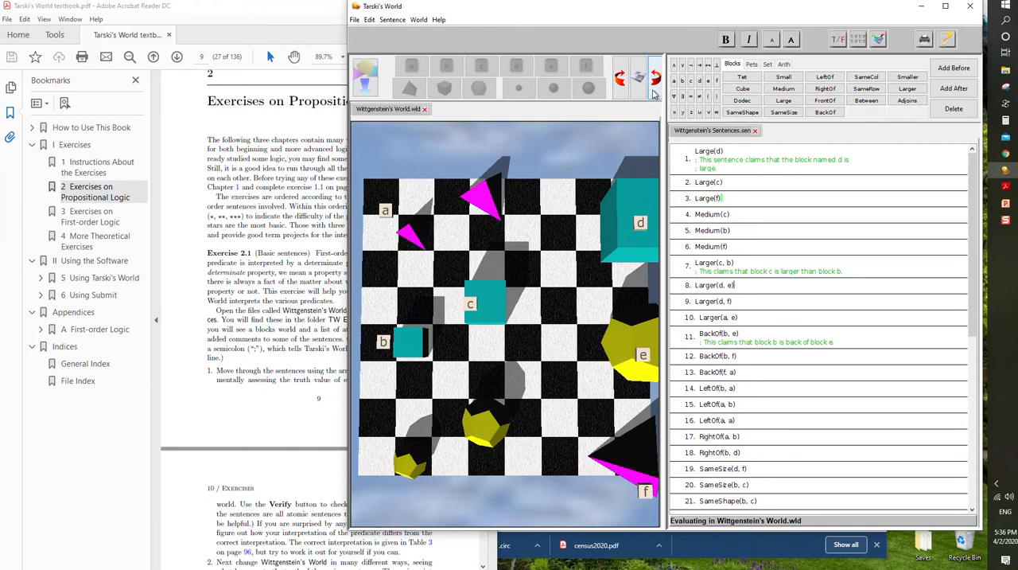
pyautogui.click(653, 93)
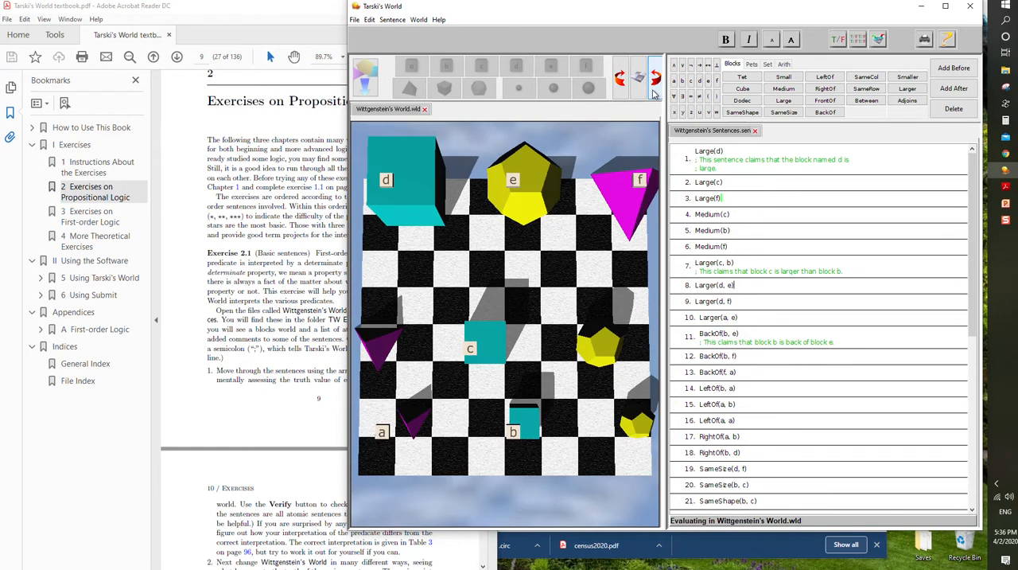
pyautogui.click(641, 87)
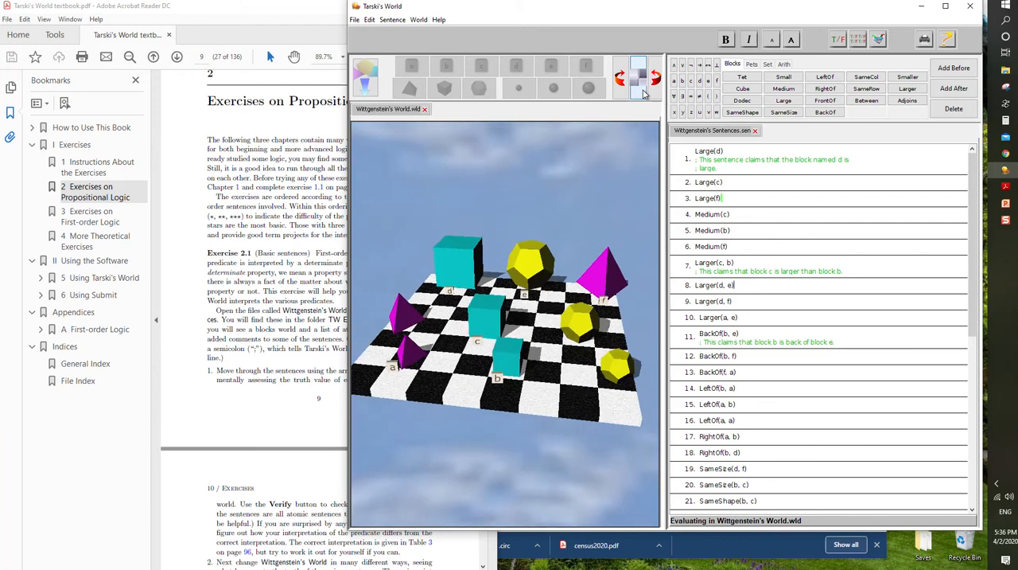
pyautogui.click(645, 92)
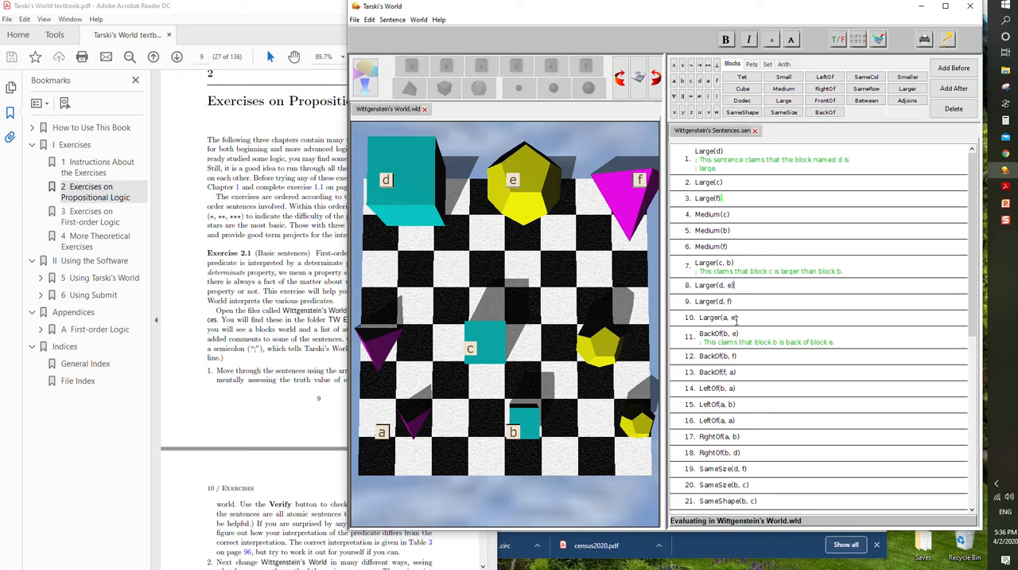
# - Change sentence 12 to BackOf(a, b) and verify that sentence
pyautogui.moveTo(723, 355); pyautogui.dragTo(734, 356)
pyautogui.press('BackSpace')
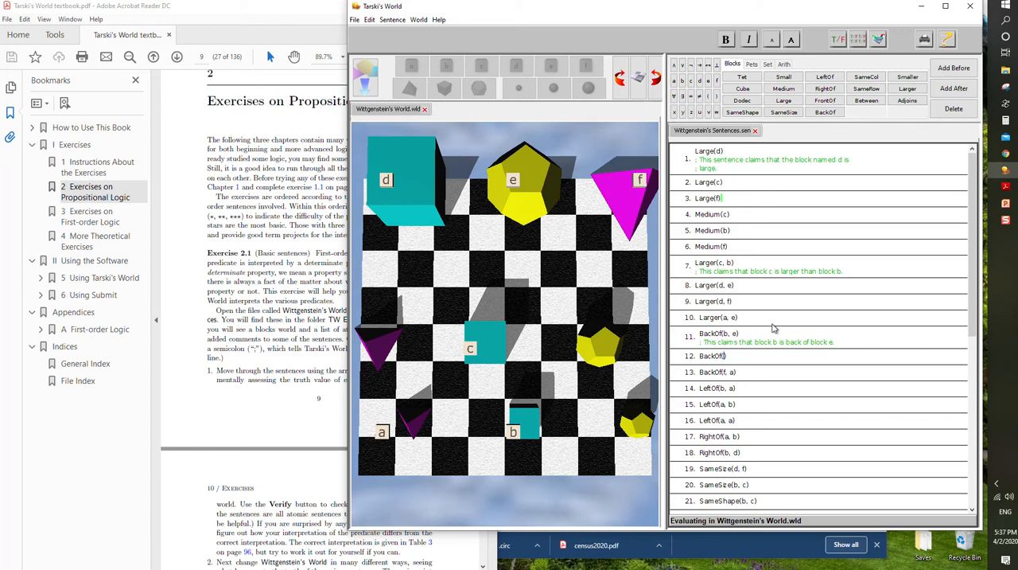
pyautogui.write('a, b')
pyautogui.click(839, 42)
pyautogui.click(393, 19)
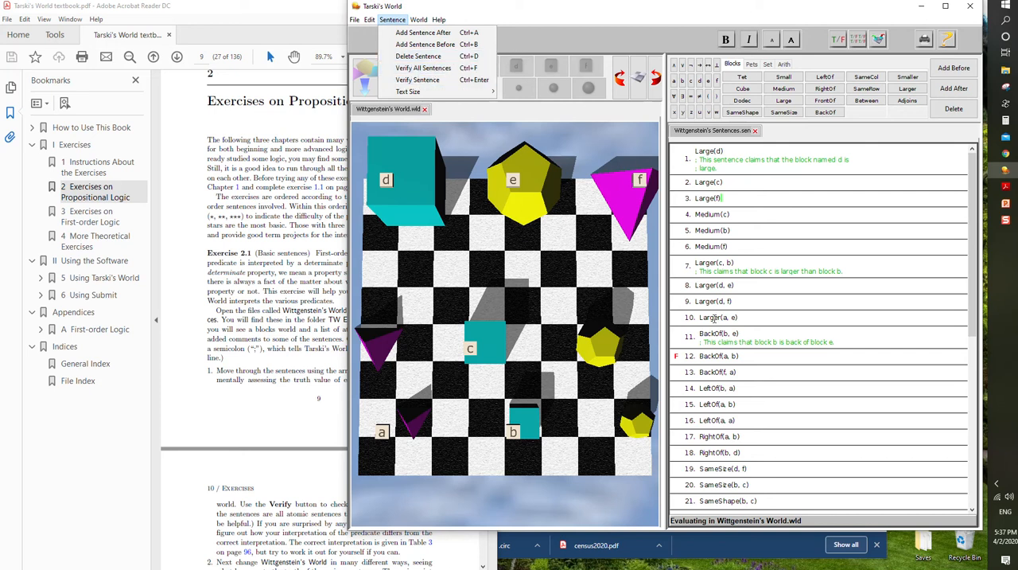
pyautogui.click(737, 355)
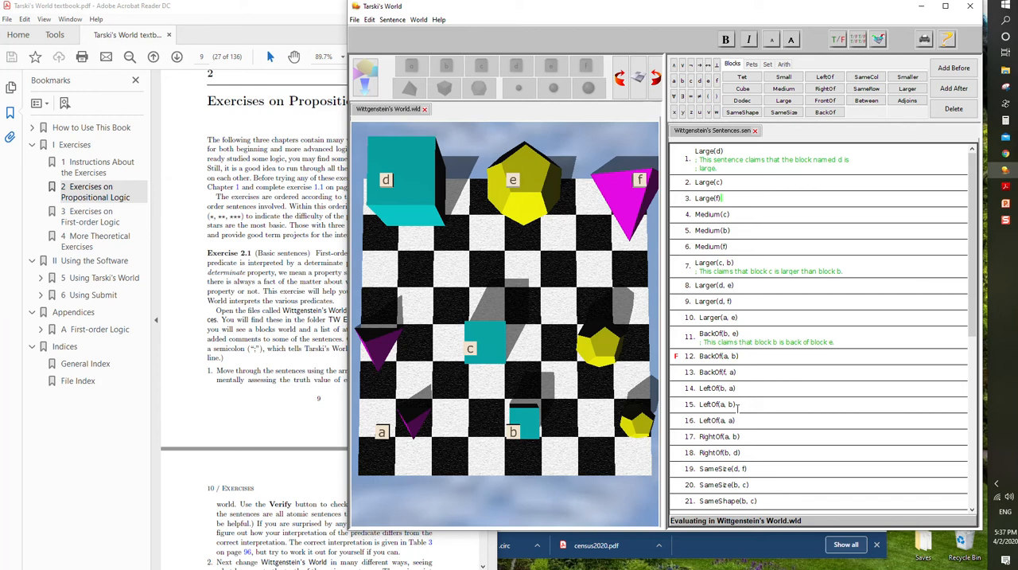
# - Verify sentence 31, Adjoins(b, c), before and after moving block b one square back to the square diagonal to c
pyautogui.click(602, 358)
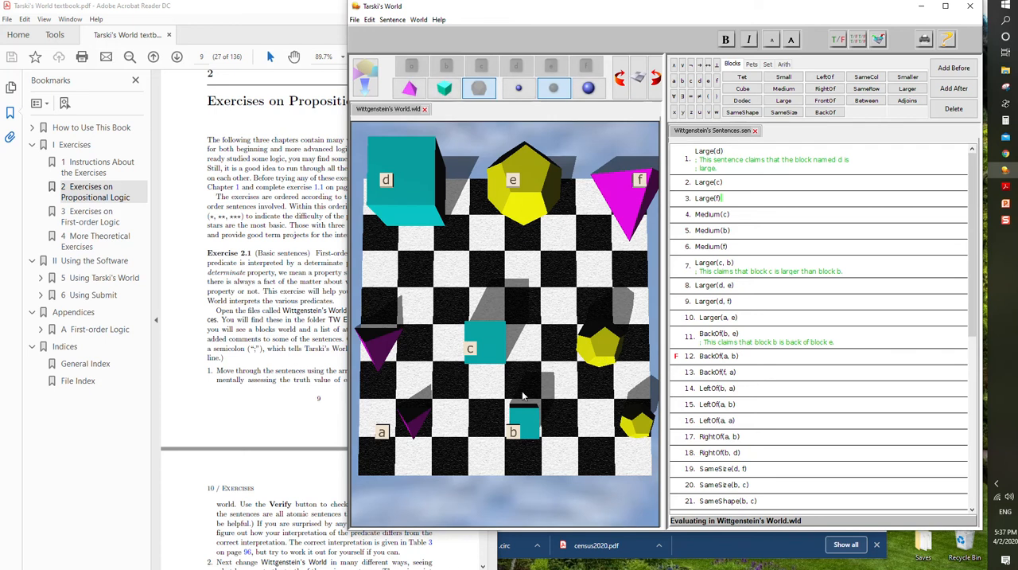
pyautogui.scroll(-4, 766, 434)
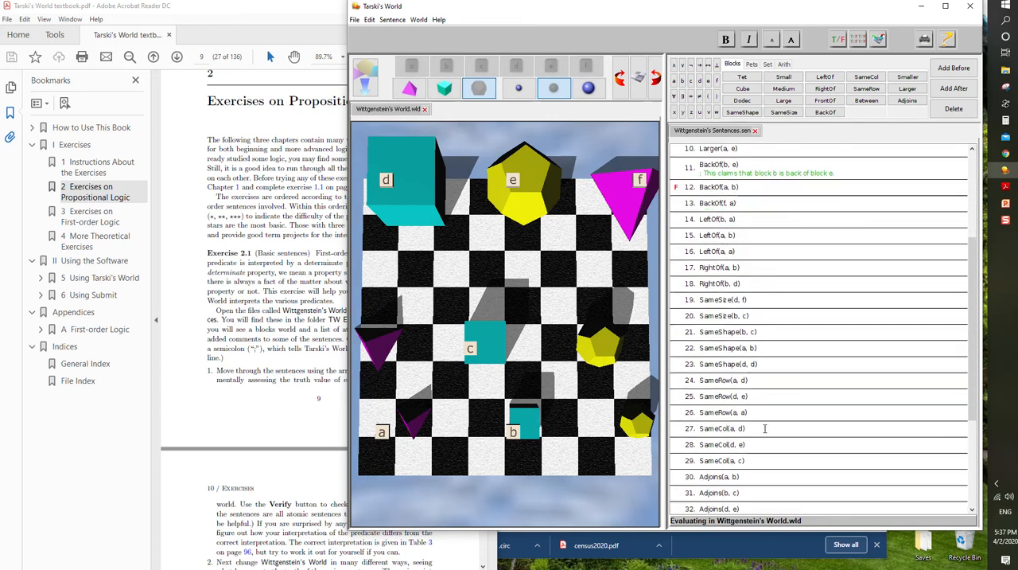
pyautogui.scroll(-1, 765, 431)
pyautogui.click(751, 467)
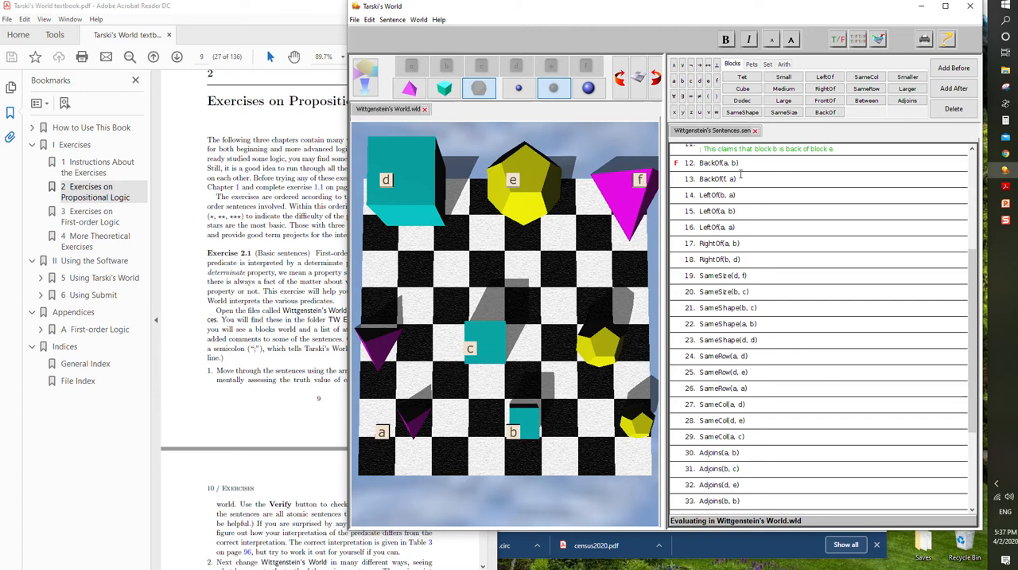
pyautogui.click(838, 39)
pyautogui.moveTo(522, 424); pyautogui.dragTo(525, 385)
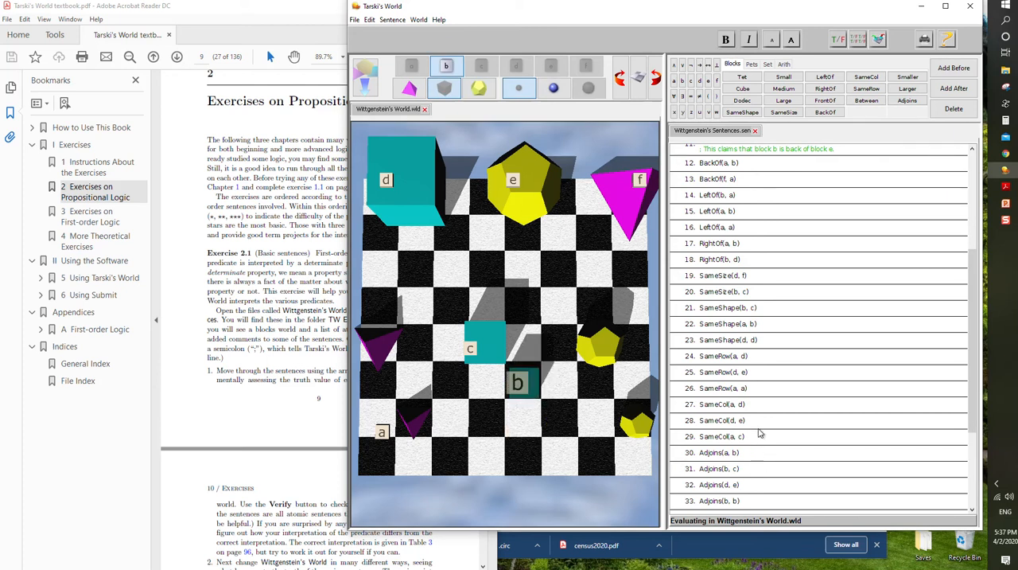
pyautogui.click(839, 39)
# - Re-verify Adjoins(b, c) with block b directly beside c and directly behind c, returning b to the square diagonally in front of c
pyautogui.moveTo(530, 395); pyautogui.dragTo(529, 351)
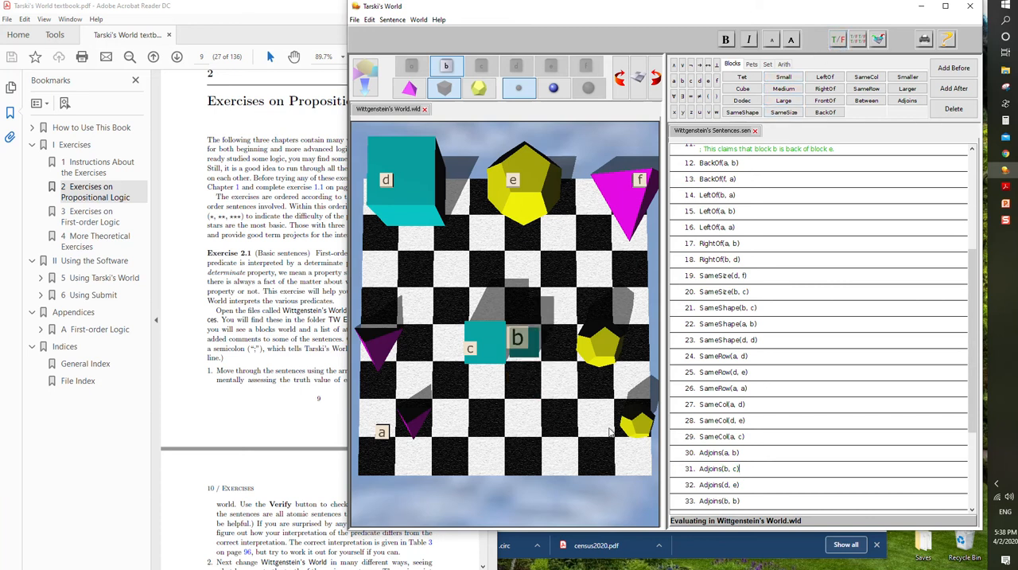
pyautogui.click(838, 39)
pyautogui.moveTo(537, 350); pyautogui.dragTo(495, 305)
pyautogui.click(839, 39)
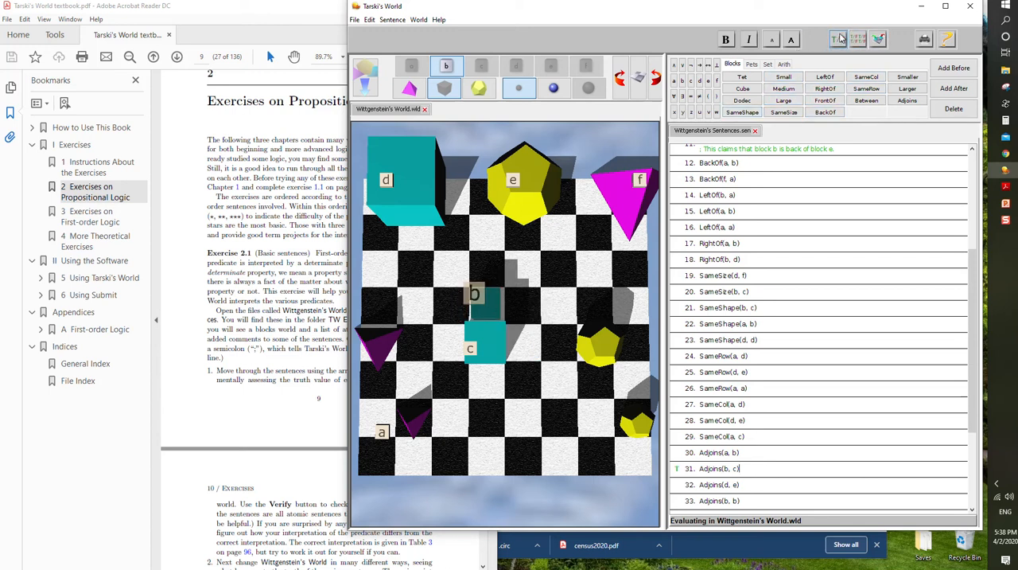
pyautogui.moveTo(483, 317); pyautogui.dragTo(518, 388)
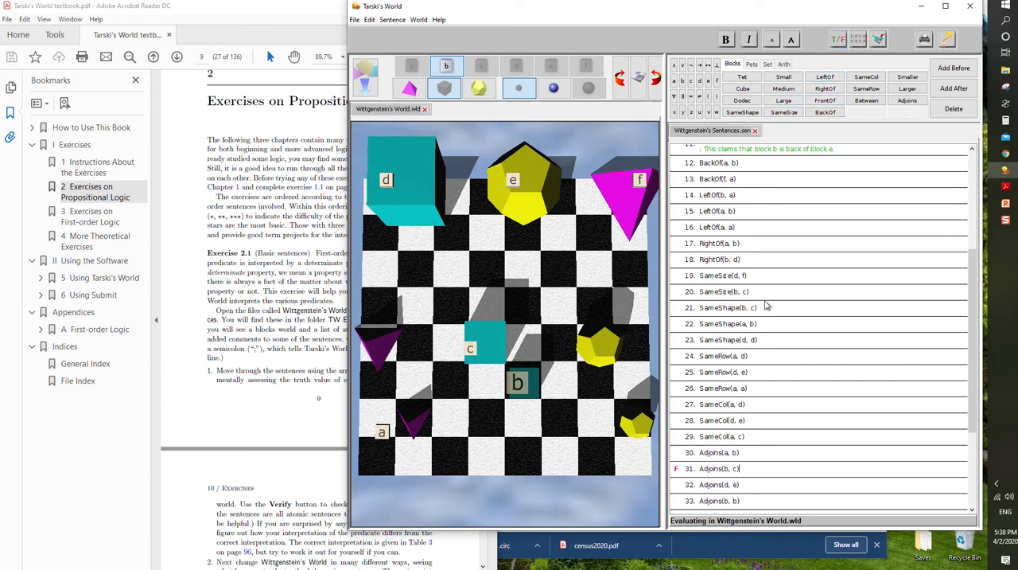
# - Verify sentence 34, Between(d, e, f), with block d in the back corner and e between d and f
pyautogui.scroll(-2, 766, 321)
pyautogui.scroll(-1, 766, 321)
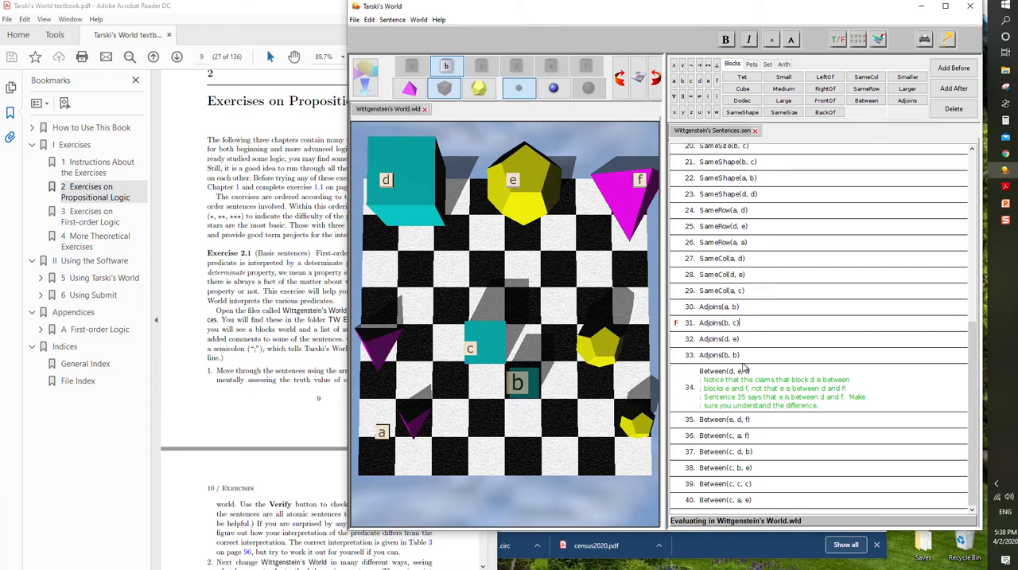
pyautogui.click(421, 210)
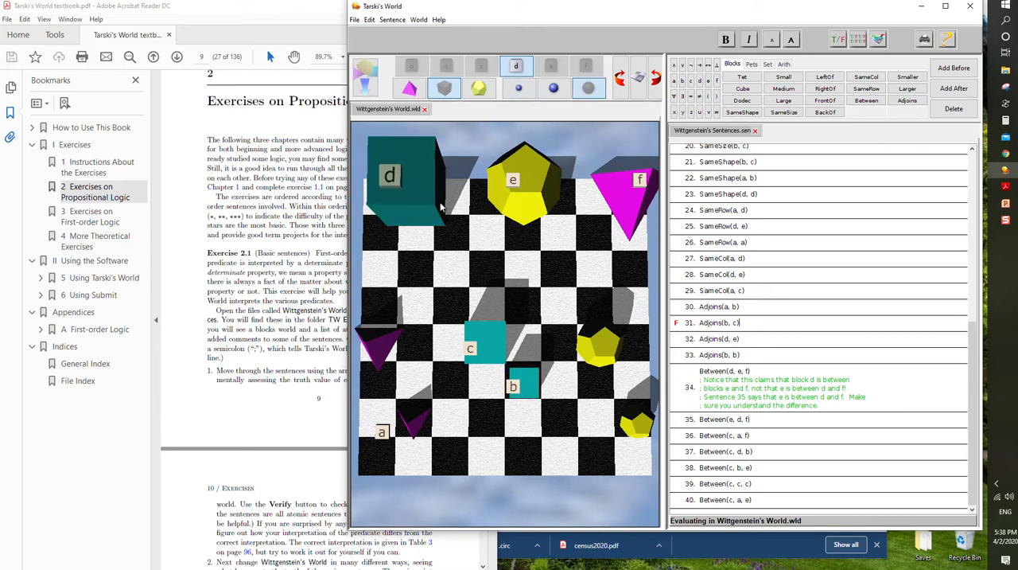
pyautogui.click(814, 371)
pyautogui.click(837, 41)
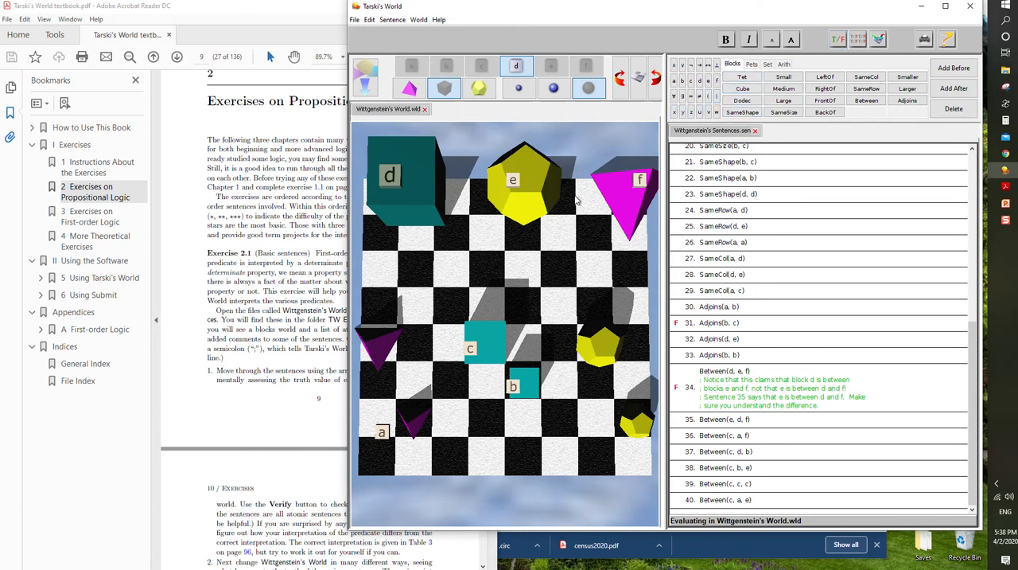
# - Place block d between e and f in the back row, verify Between(d, e, f), and verify it again with d one square forward
pyautogui.moveTo(410, 191); pyautogui.dragTo(568, 283)
pyautogui.moveTo(528, 199); pyautogui.dragTo(451, 202)
pyautogui.moveTo(589, 271); pyautogui.dragTo(557, 204)
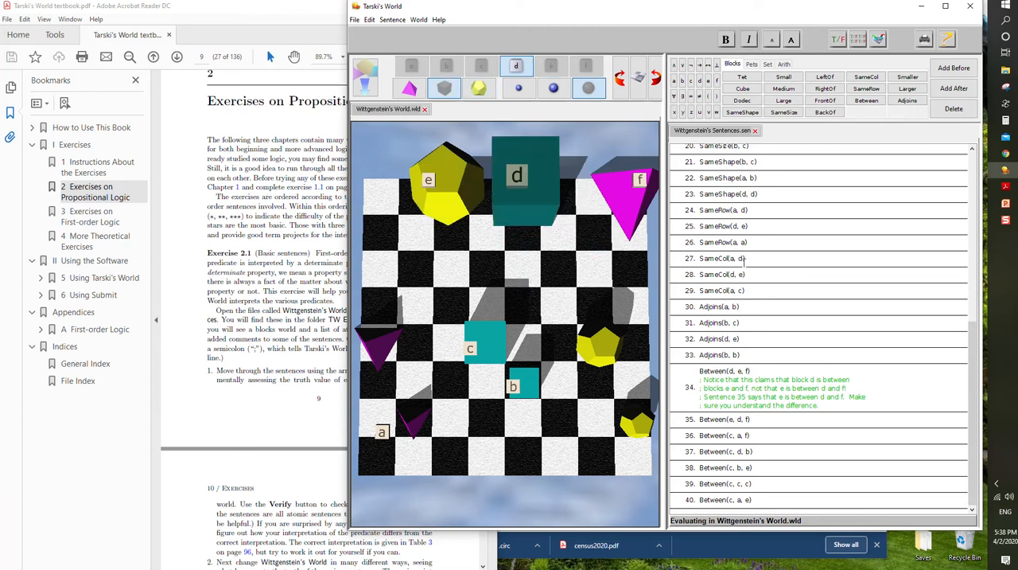
pyautogui.click(840, 40)
pyautogui.moveTo(531, 203); pyautogui.dragTo(533, 248)
pyautogui.click(839, 39)
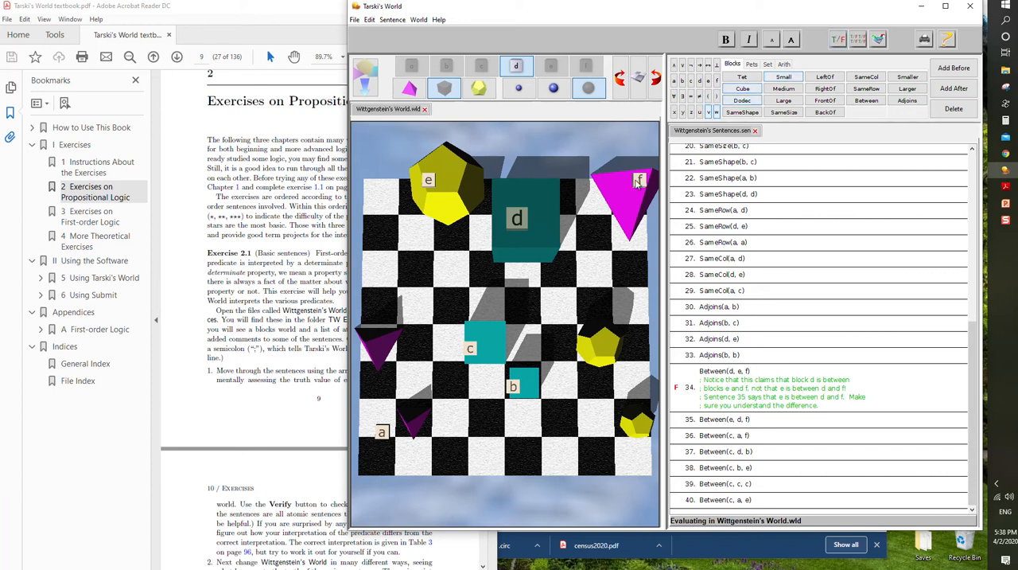
# - Line up blocks e, d and f in one column with d in the middle, moving c out of the way, and verify Between(d, e, f)
pyautogui.click(628, 218)
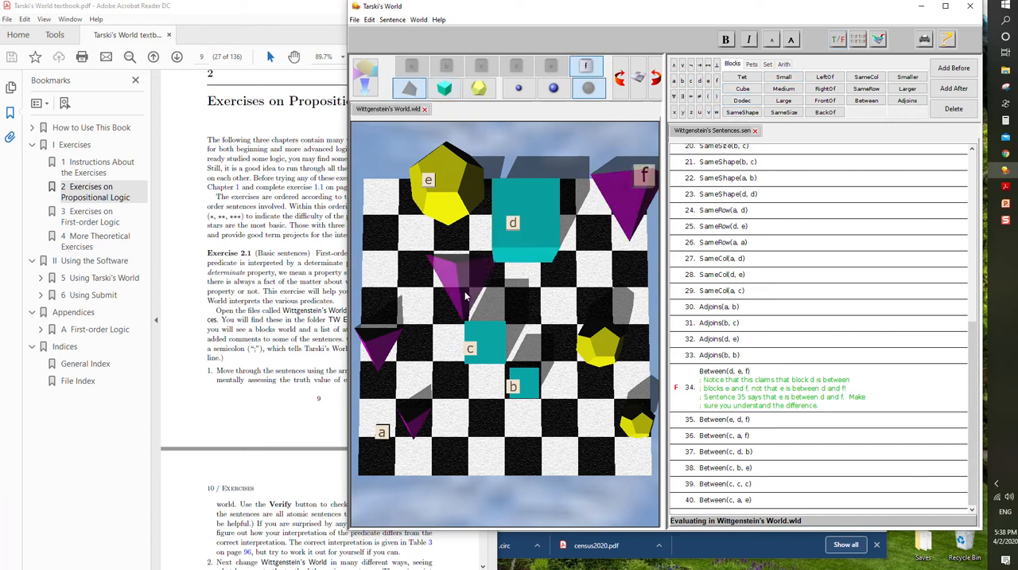
pyautogui.moveTo(635, 196); pyautogui.dragTo(462, 310)
pyautogui.moveTo(489, 342); pyautogui.dragTo(485, 421)
pyautogui.moveTo(629, 199); pyautogui.dragTo(462, 356)
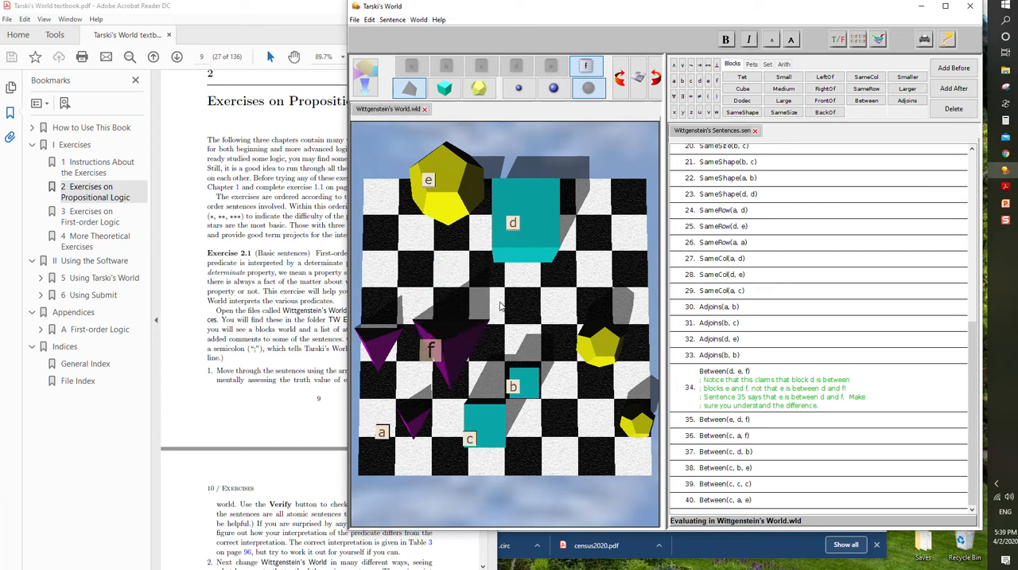
pyautogui.moveTo(532, 237); pyautogui.dragTo(457, 256)
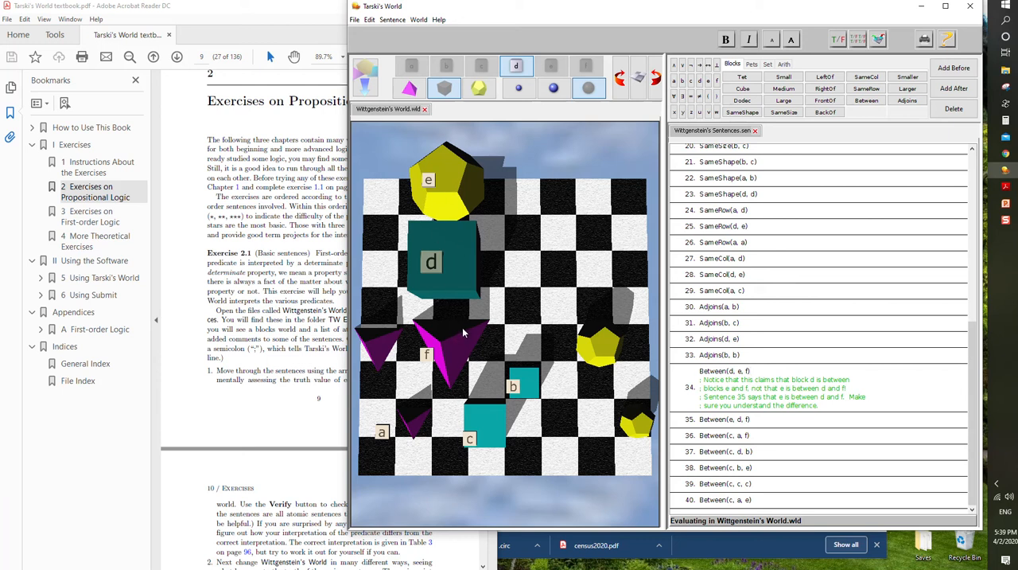
pyautogui.click(838, 39)
# - Arrange blocks d and f on a diagonal with e so d is in the middle, clearing the unnamed dodecahedron, and verify Between(d, e, f)
pyautogui.moveTo(461, 268); pyautogui.dragTo(521, 266)
pyautogui.moveTo(602, 344); pyautogui.dragTo(602, 462)
pyautogui.moveTo(426, 354); pyautogui.dragTo(604, 350)
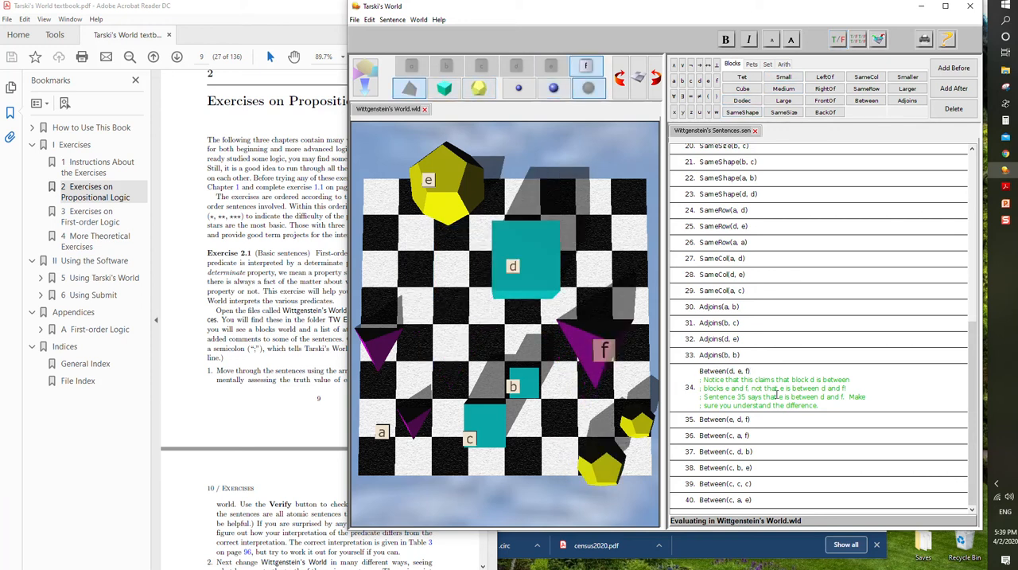
pyautogui.click(838, 39)
# - Read the textbook's note on Between, and place d and f in the back row and b two squares in front of f
pyautogui.click(323, 359)
pyautogui.scroll(-4, 319, 361)
pyautogui.scroll(-3, 319, 361)
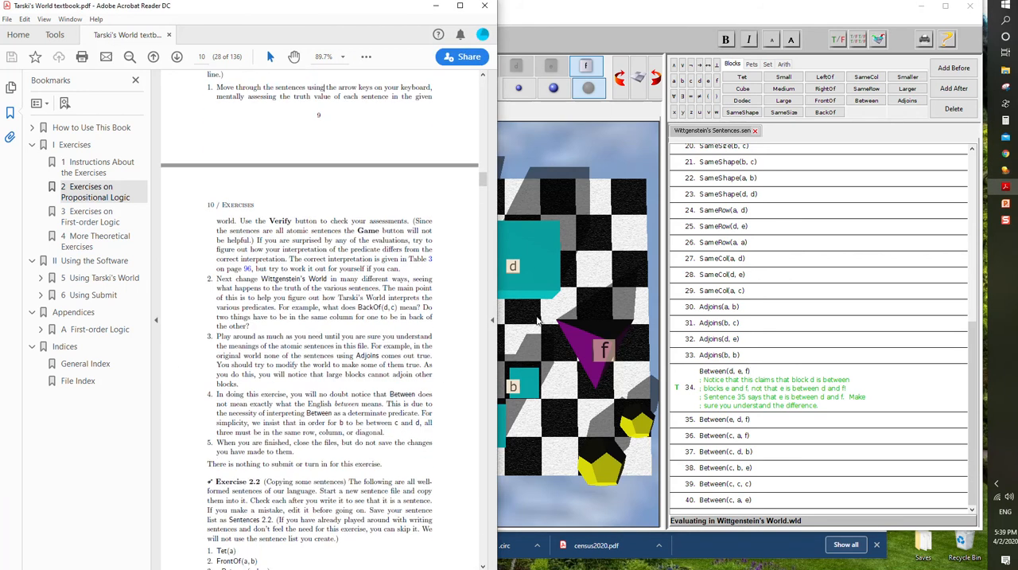
pyautogui.click(562, 279)
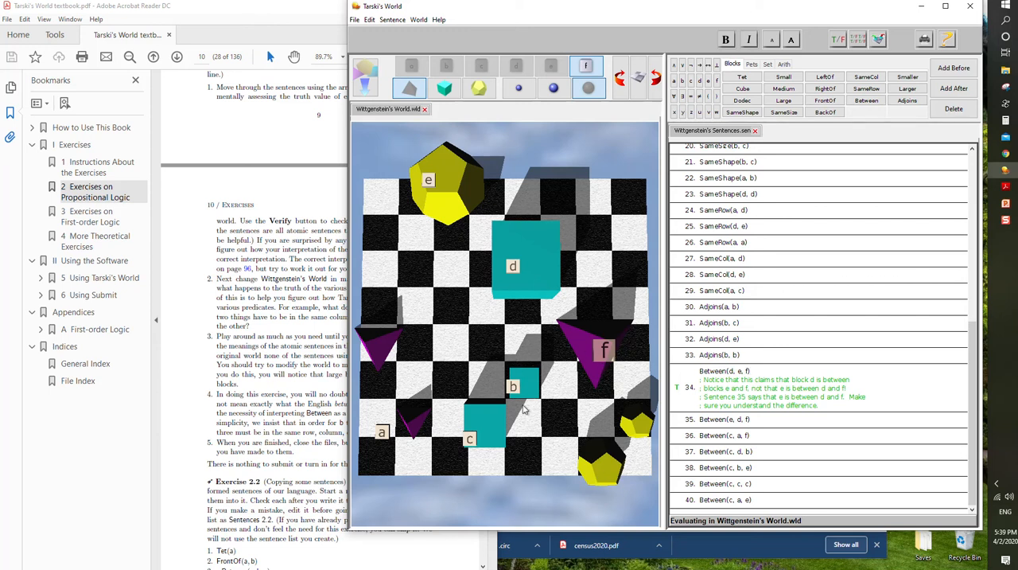
pyautogui.moveTo(521, 254); pyautogui.dragTo(549, 198)
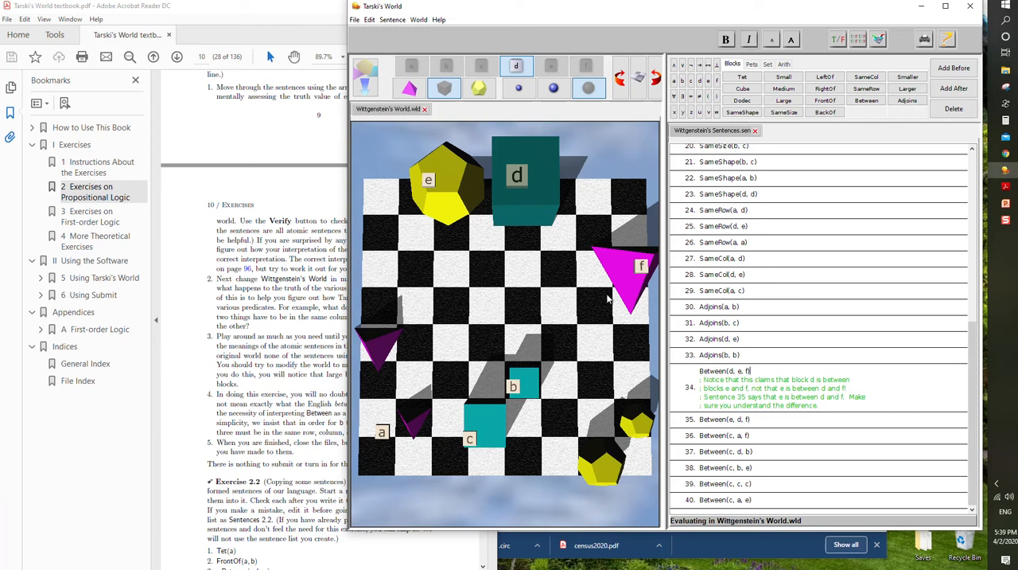
pyautogui.moveTo(634, 292); pyautogui.dragTo(628, 218)
pyautogui.click(519, 380)
pyautogui.moveTo(520, 374); pyautogui.dragTo(592, 237)
pyautogui.moveTo(514, 379); pyautogui.dragTo(622, 256)
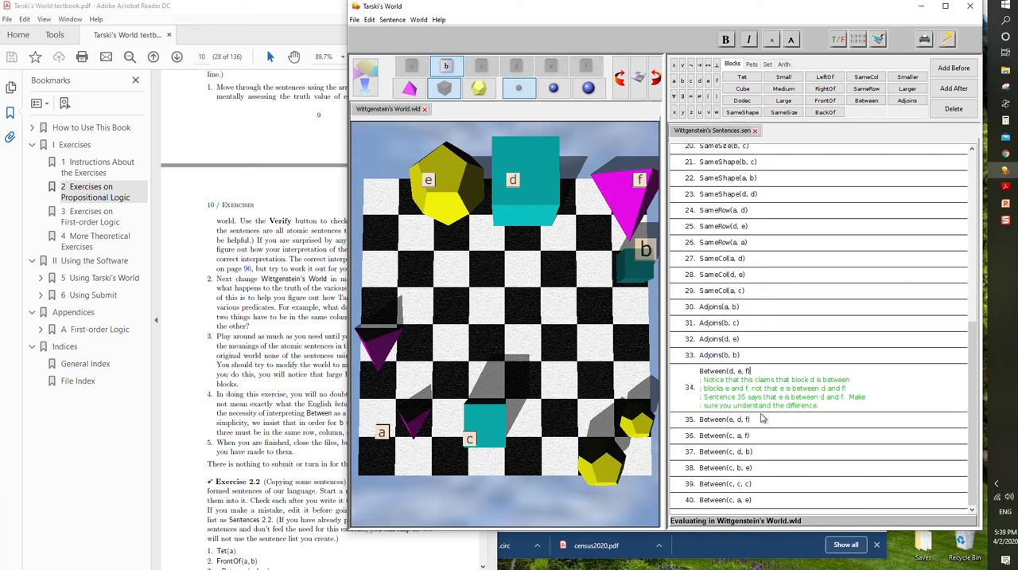
# - Read the textbook down to Exercise 2.2, and close Wittgenstein's Sentences without saving the changes
pyautogui.click(293, 325)
pyautogui.scroll(-5, 278, 325)
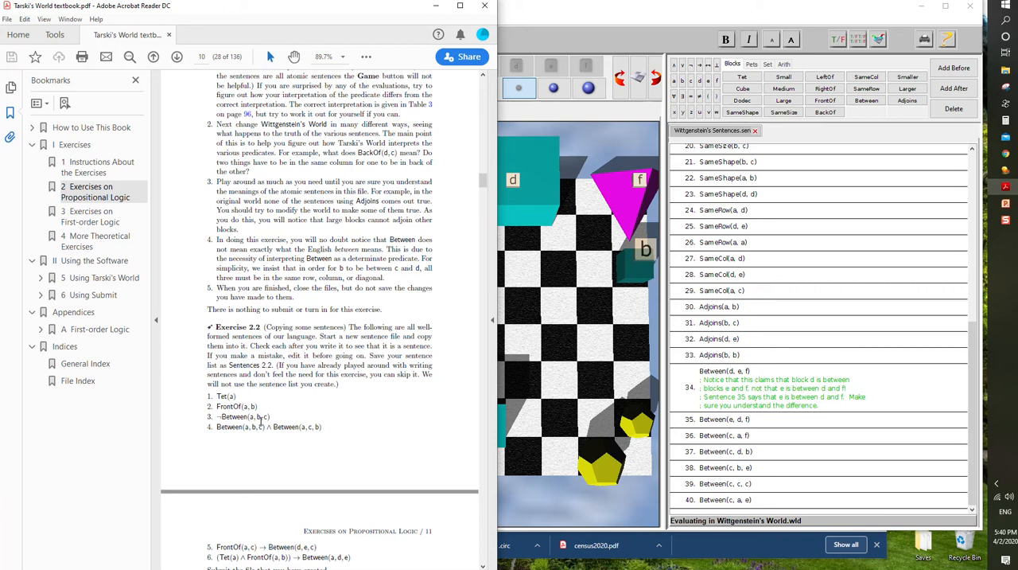
pyautogui.scroll(-1, 260, 423)
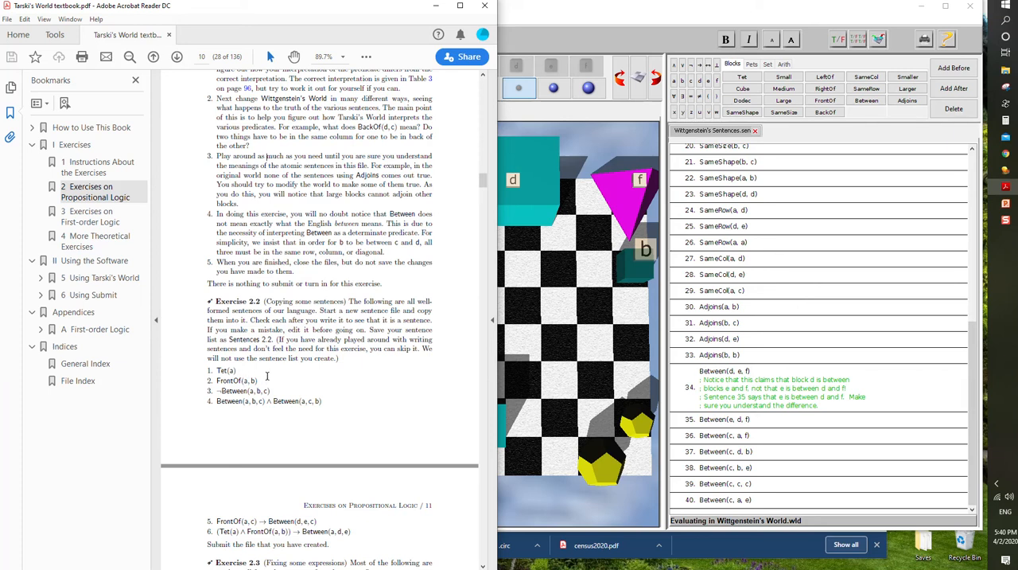
pyautogui.scroll(-1, 268, 377)
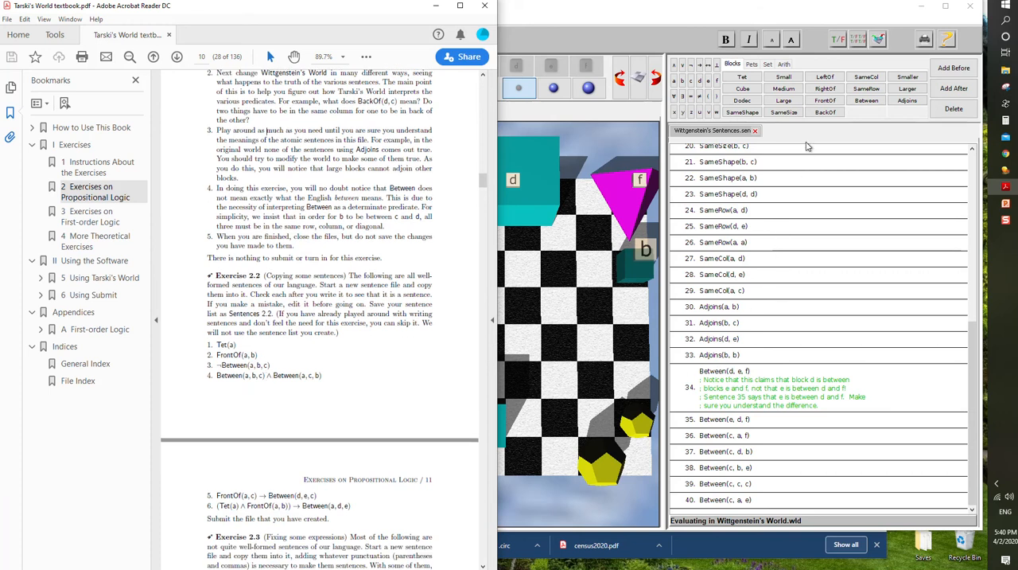
pyautogui.click(755, 130)
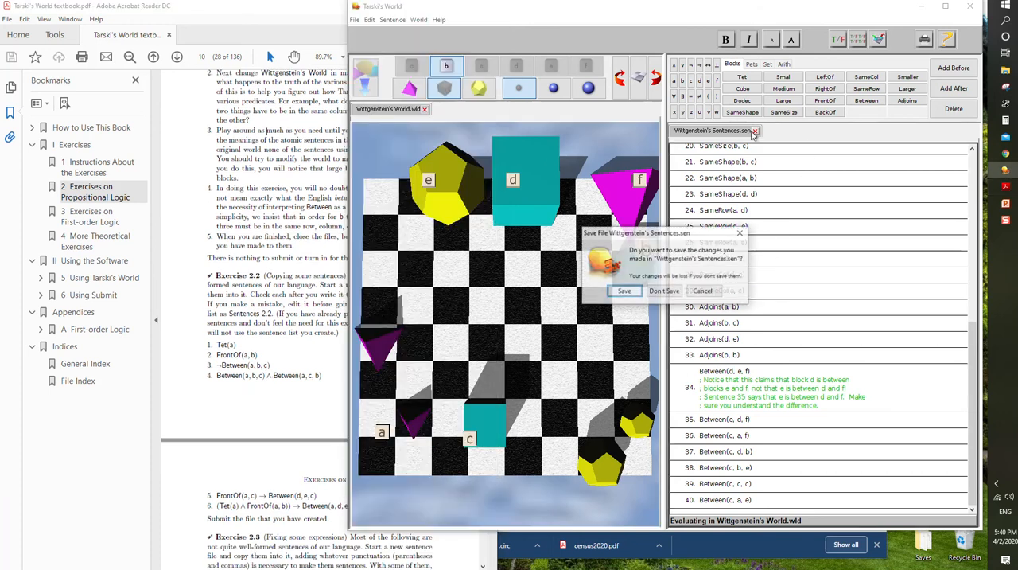
pyautogui.click(663, 291)
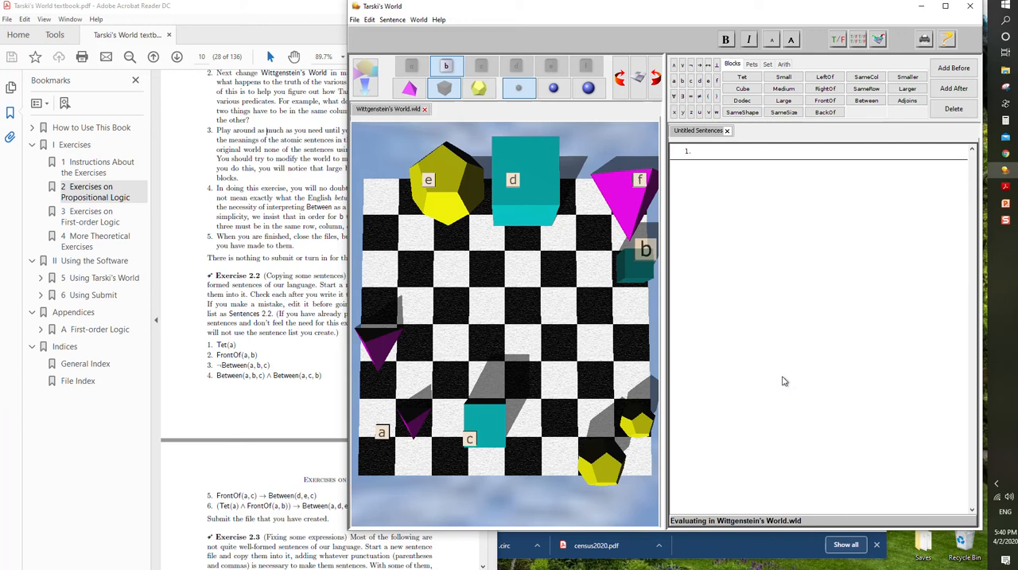
# - View the options for creating new sentences, worlds and windows
pyautogui.click(356, 20)
pyautogui.moveTo(368, 45)
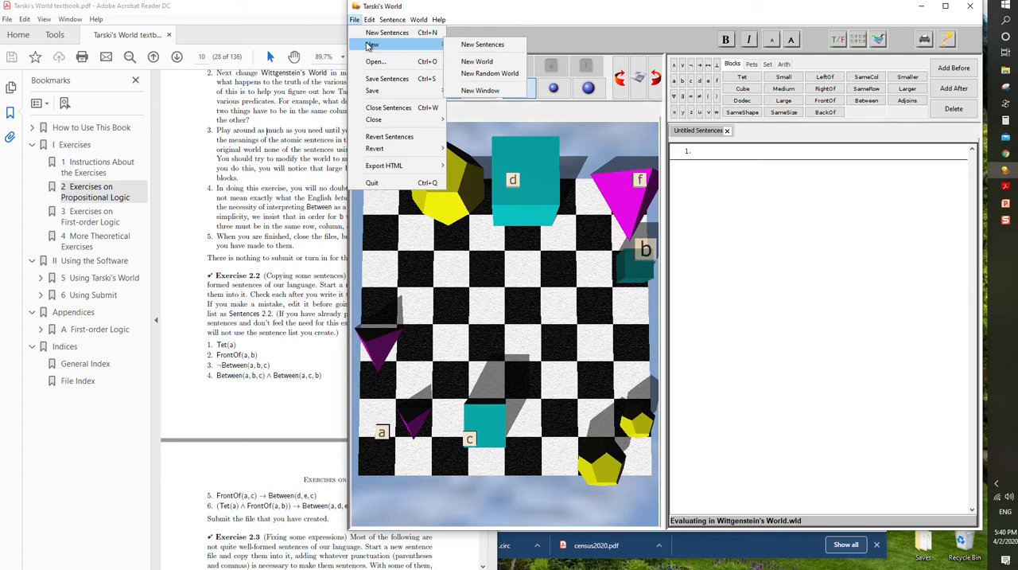
pyautogui.click(489, 13)
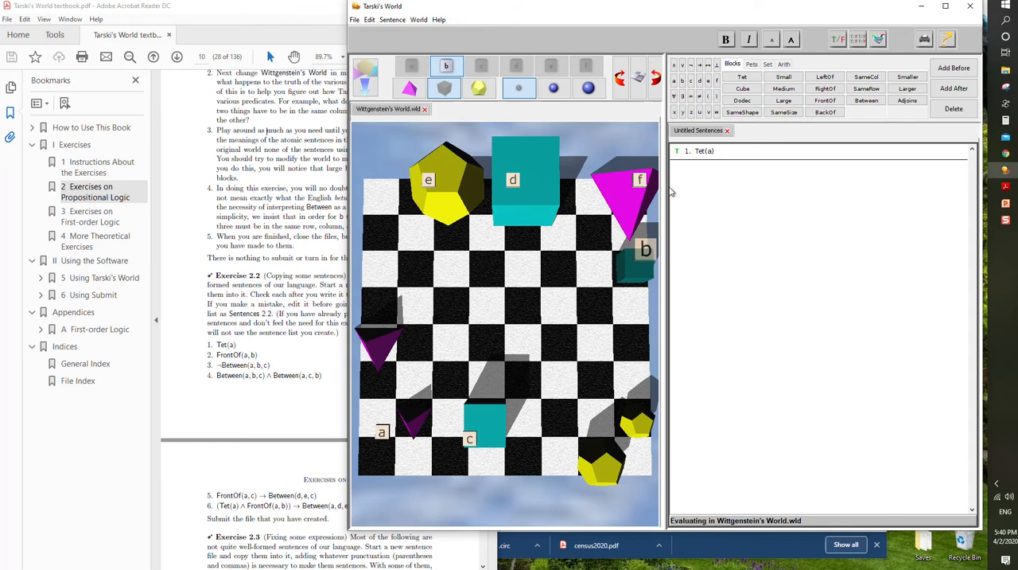
# - Copy the fifth sentence of Exercise 2.2 from the textbook and paste it into a new sentence added after Tet(a)
pyautogui.click(315, 407)
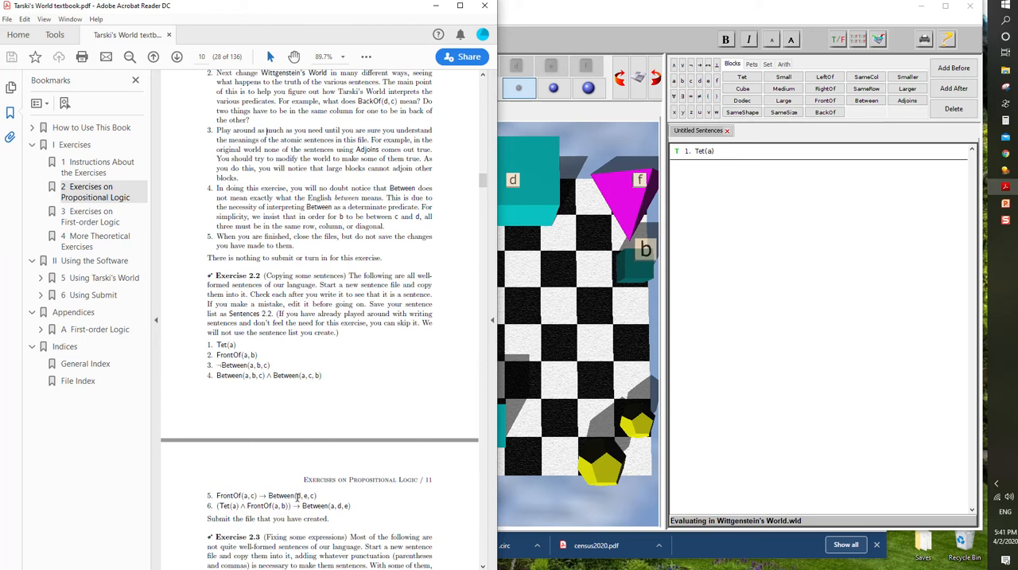
pyautogui.moveTo(316, 497); pyautogui.dragTo(226, 487)
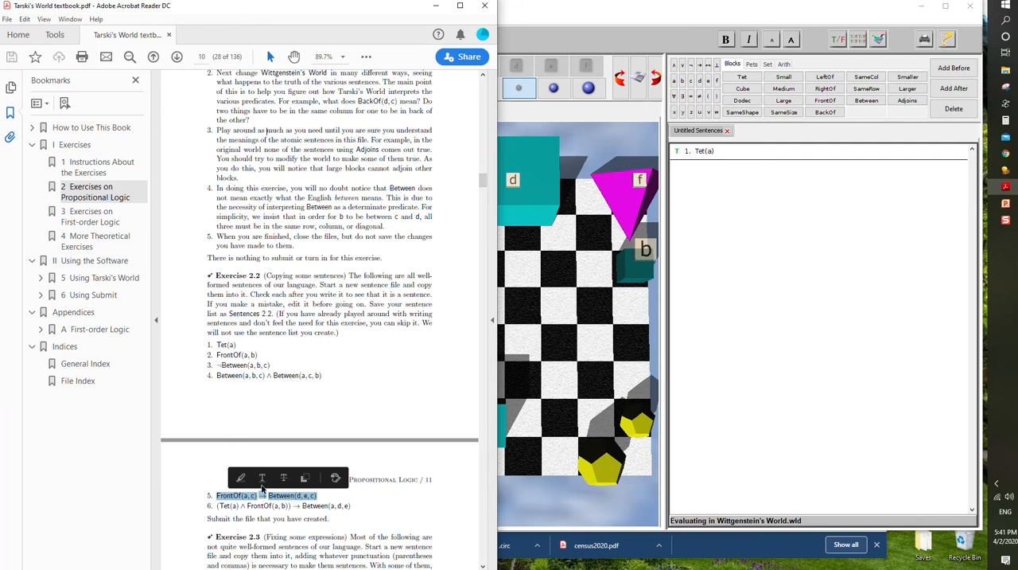
pyautogui.click(718, 176)
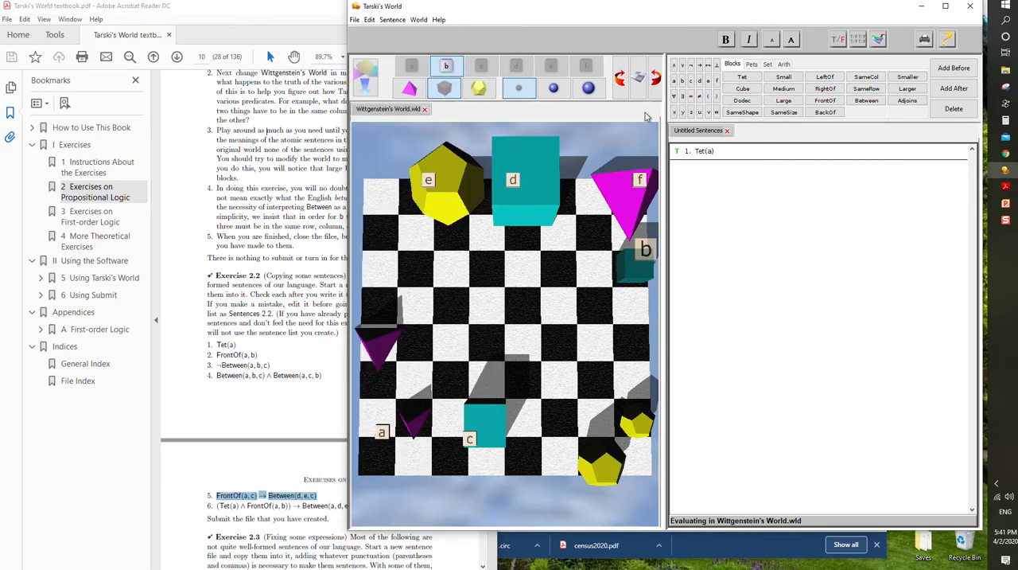
pyautogui.click(393, 19)
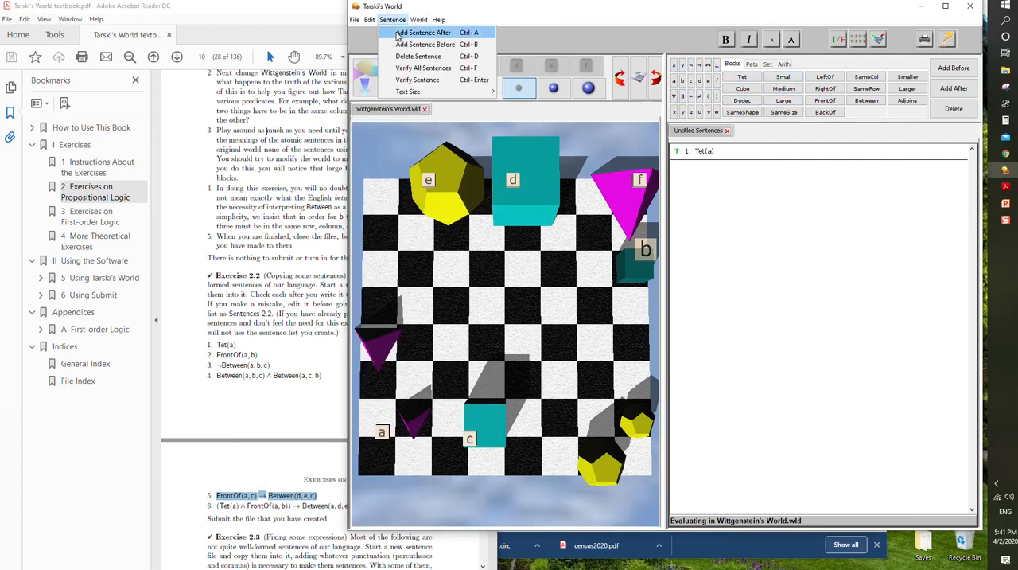
pyautogui.click(422, 32)
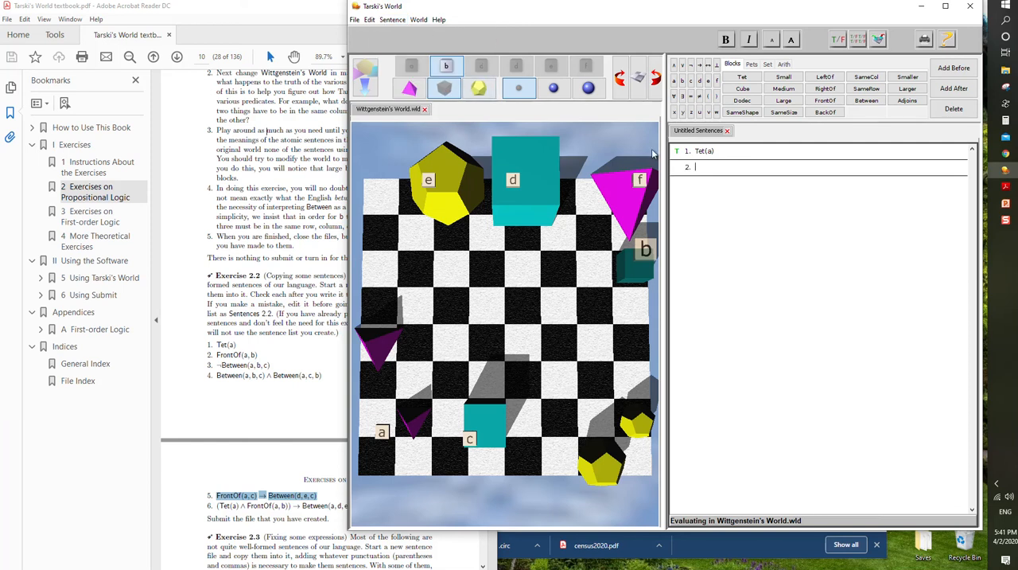
pyautogui.write('FrontOf(a, c) ! Between(d, e, c)')
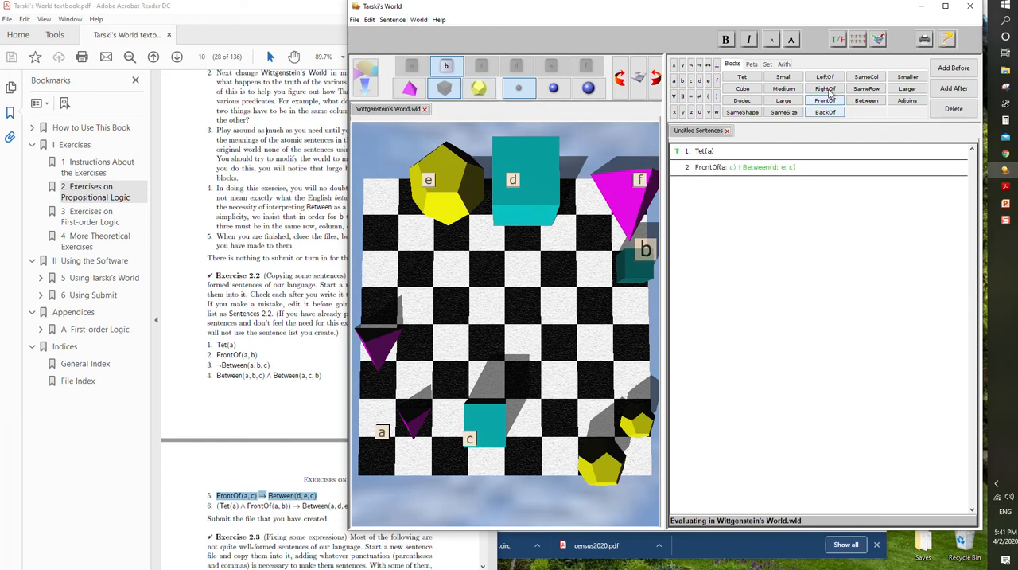
# - Verify pasted sentence 2 and correct its commas and arrow so it reads FrontOf(a, c) → Between(d, e, c)
pyautogui.click(392, 19)
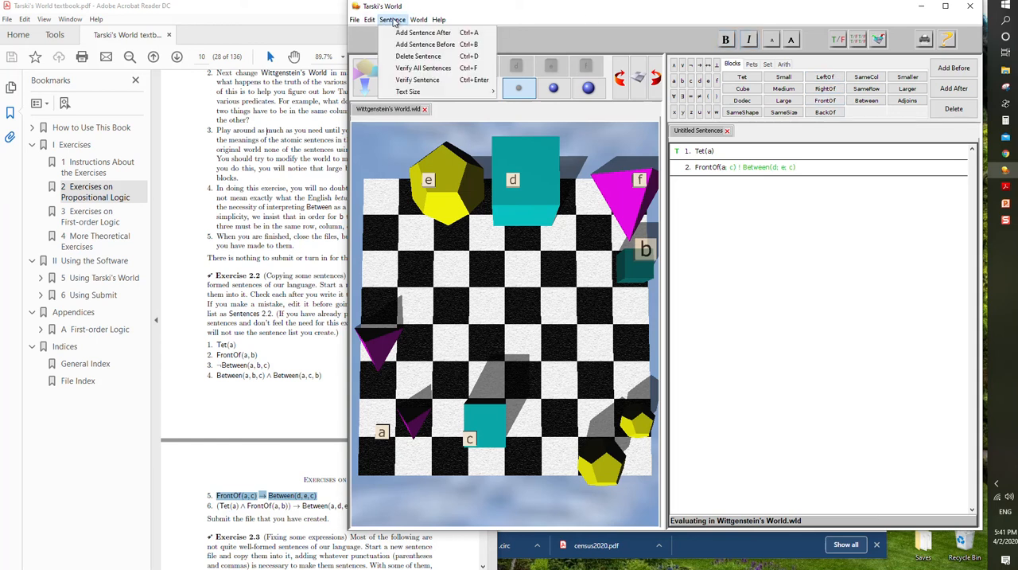
pyautogui.click(419, 80)
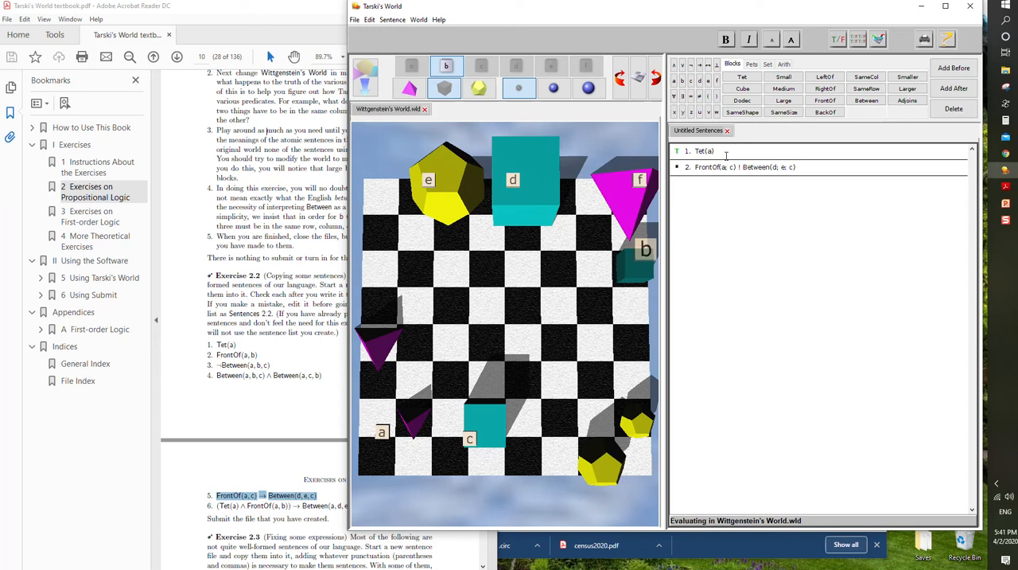
pyautogui.press('BackSpace')
pyautogui.write(',')
pyautogui.write(',')
pyautogui.click(739, 167)
pyautogui.click(699, 66)
# - Glance back at Exercise 2.2 in the textbook, and close the modified Wittgenstein's World without saving the changes
pyautogui.click(296, 434)
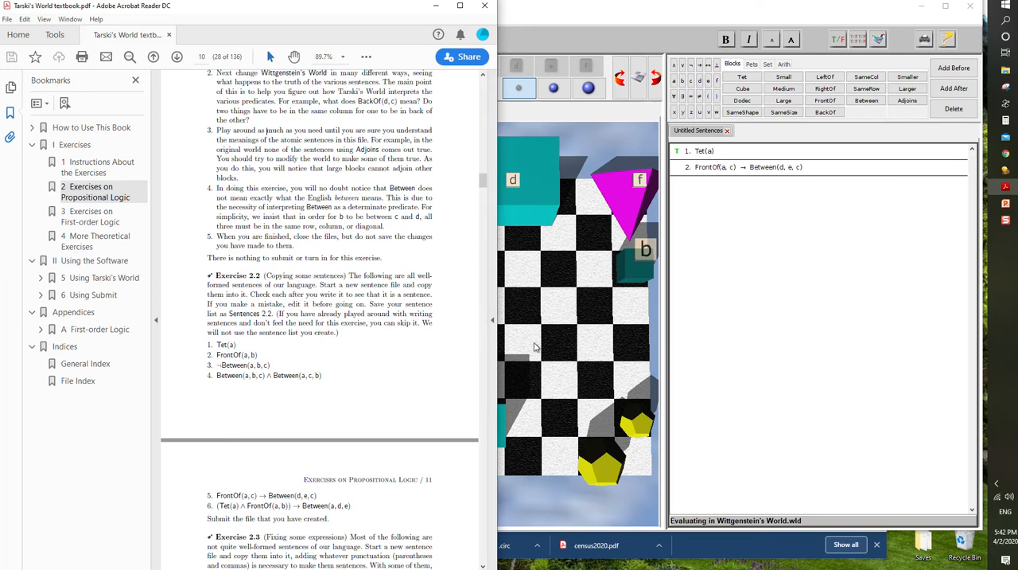
pyautogui.click(605, 324)
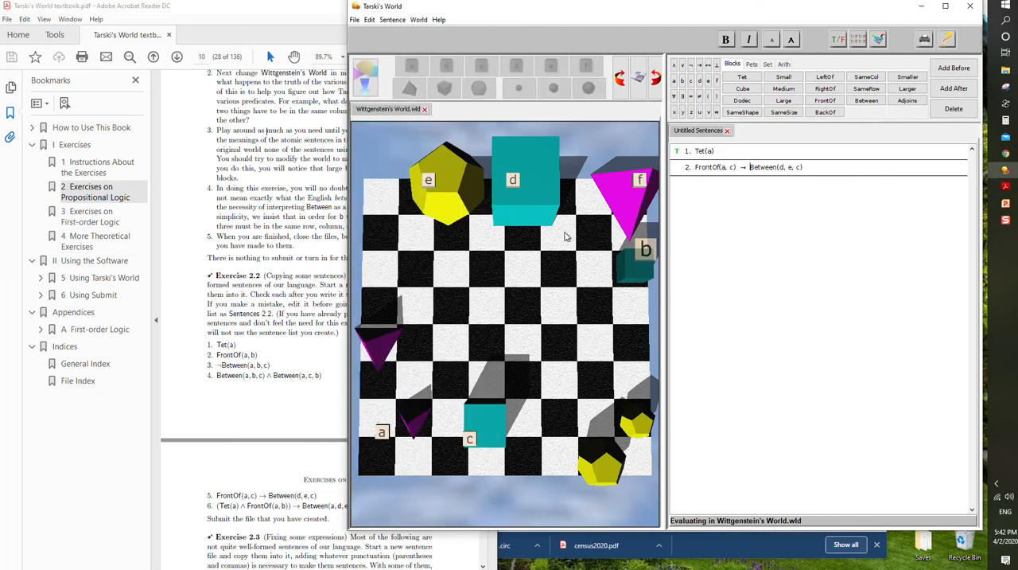
pyautogui.click(426, 110)
pyautogui.click(624, 290)
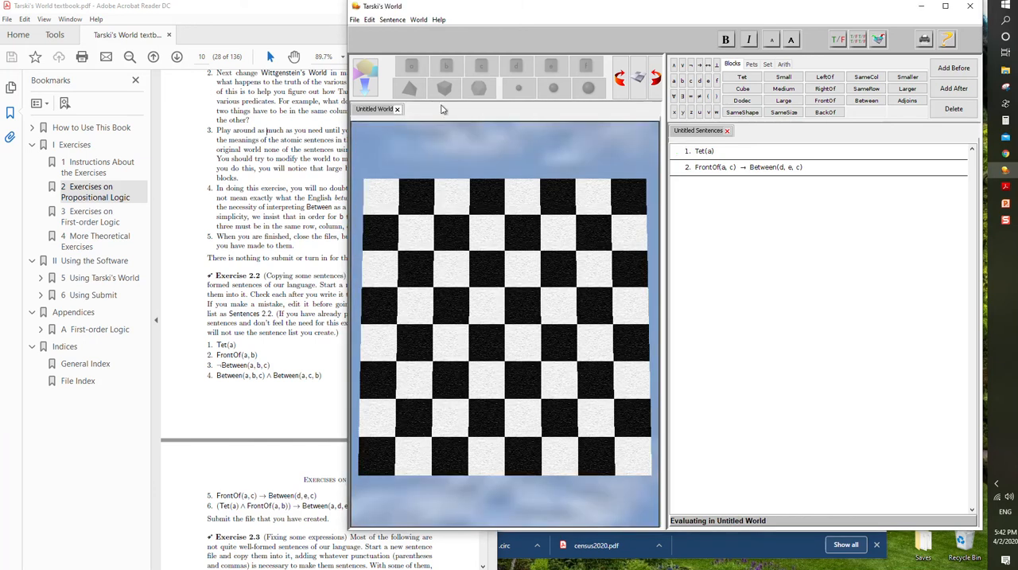
# - Open the original Wittgenstein's World file again
pyautogui.click(354, 20)
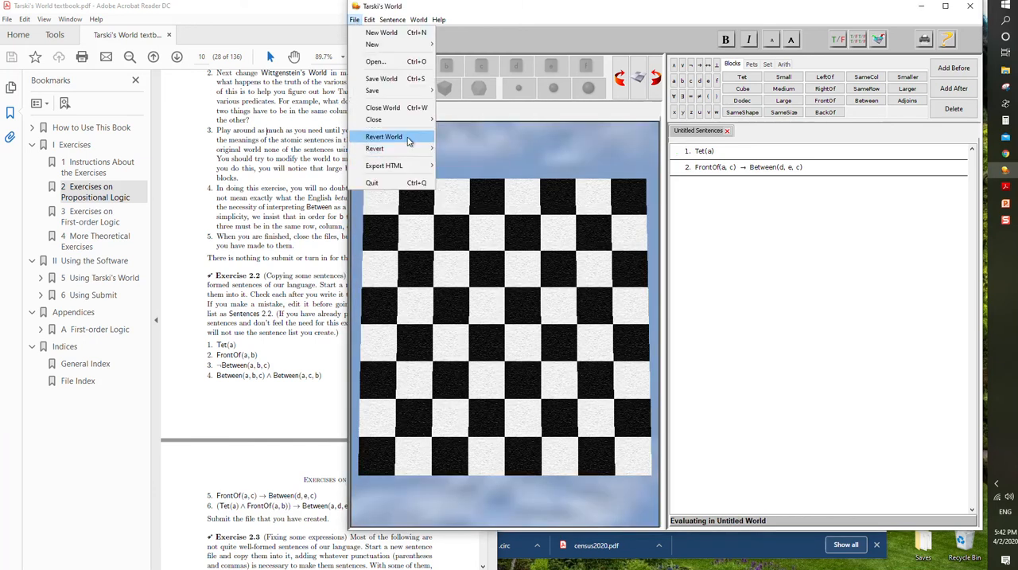
pyautogui.click(402, 62)
pyautogui.scroll(-5, 791, 468)
pyautogui.scroll(-10, 792, 467)
pyautogui.click(770, 455)
pyautogui.doubleClick(770, 455)
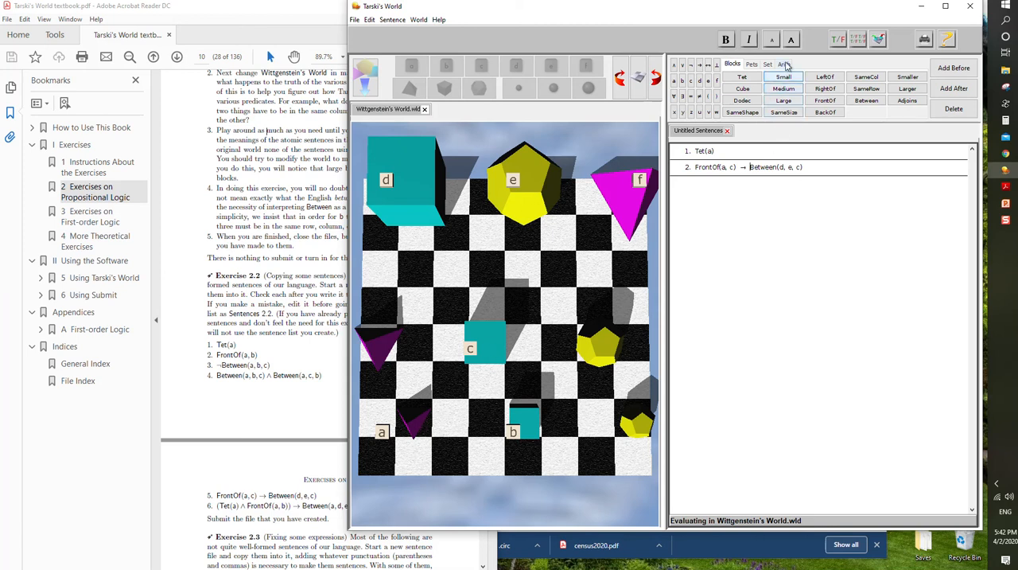
# - Verify sentence 2 in Wittgenstein's World, and move block c two squares forward to sit directly beside block b
pyautogui.click(839, 39)
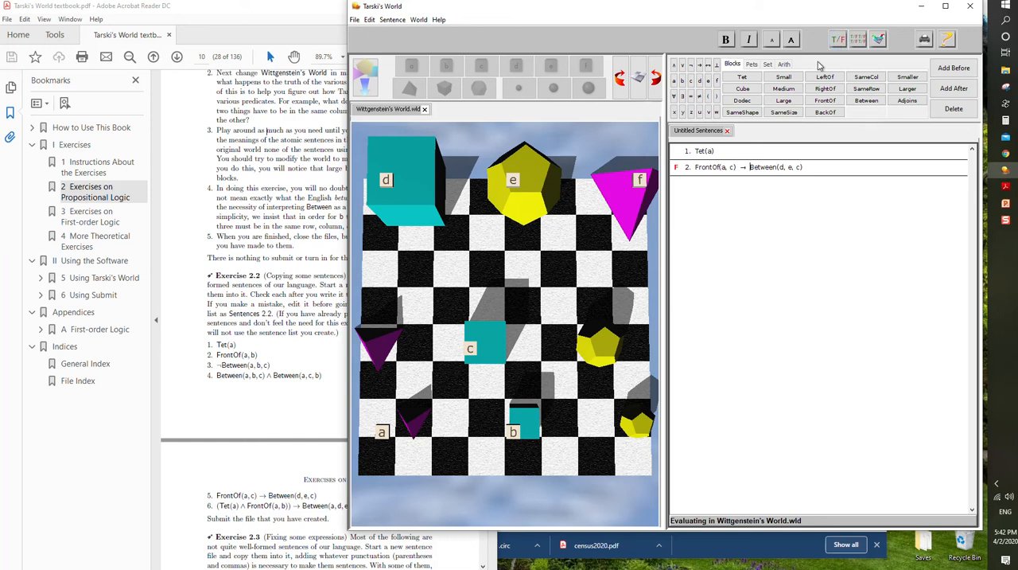
pyautogui.click(480, 351)
pyautogui.moveTo(488, 344); pyautogui.dragTo(490, 420)
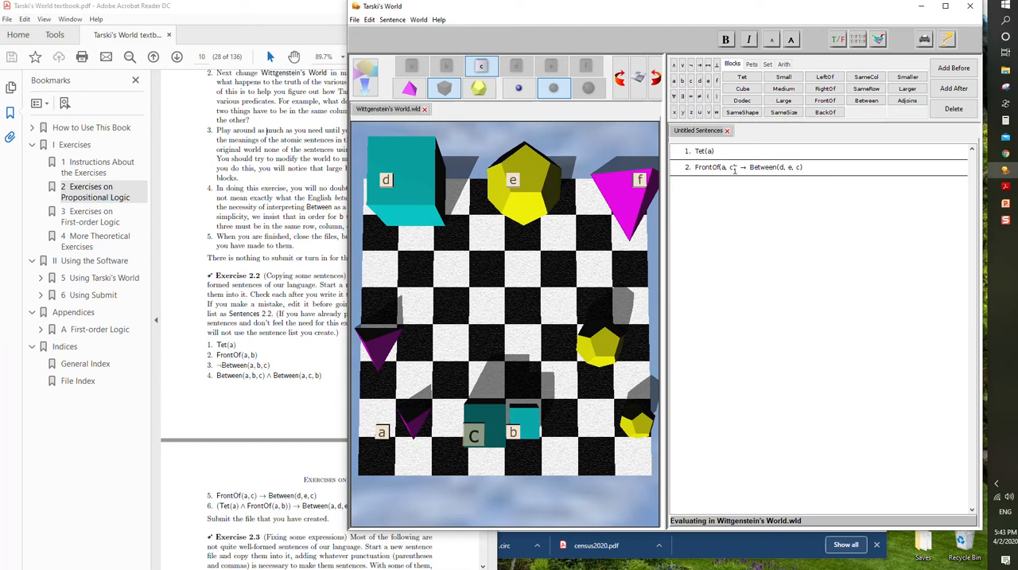
# - Verify sentence 2 with block c in its new position, and bring up Exercise 2.3 in the textbook
pyautogui.click(839, 41)
pyautogui.click(317, 382)
pyautogui.scroll(-4, 316, 382)
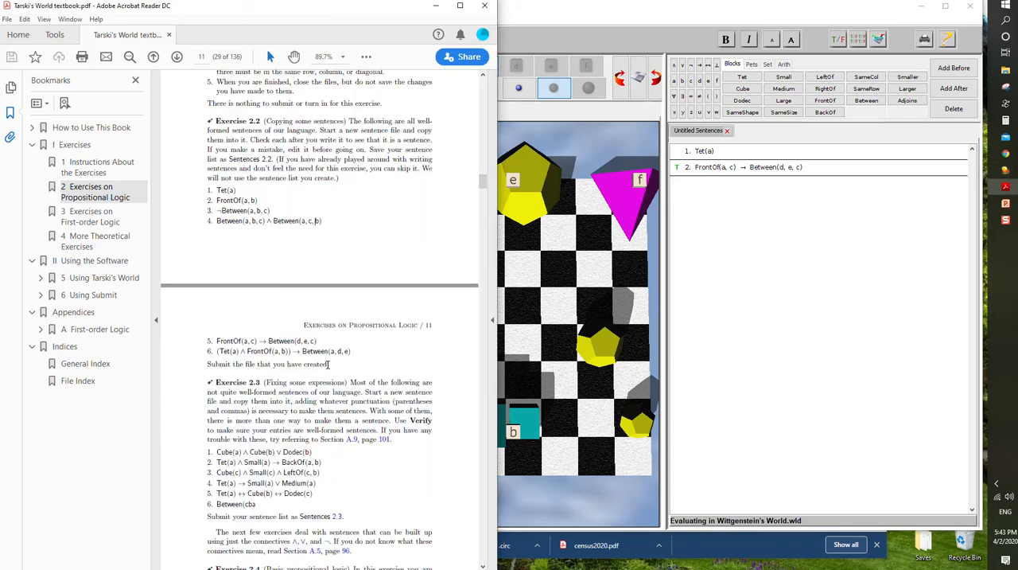
pyautogui.scroll(-3, 342, 329)
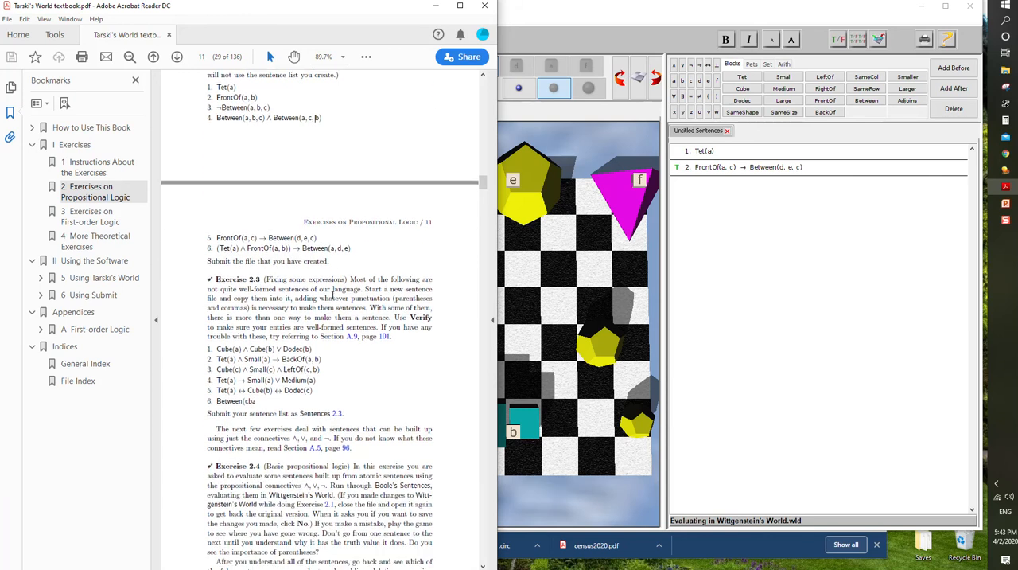
pyautogui.scroll(-1, 332, 296)
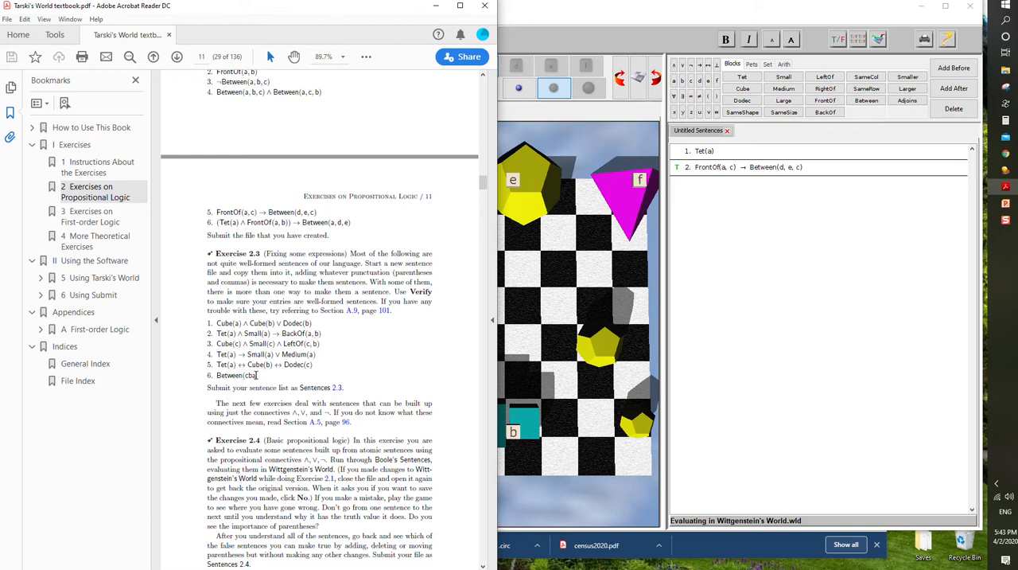
# - Copy item 6 of Exercise 2.3 into a new sentence 3, complete it as Between(c, b, a), and verify it
pyautogui.moveTo(261, 377); pyautogui.dragTo(216, 374)
pyautogui.hotkey('ctrl', 'c')
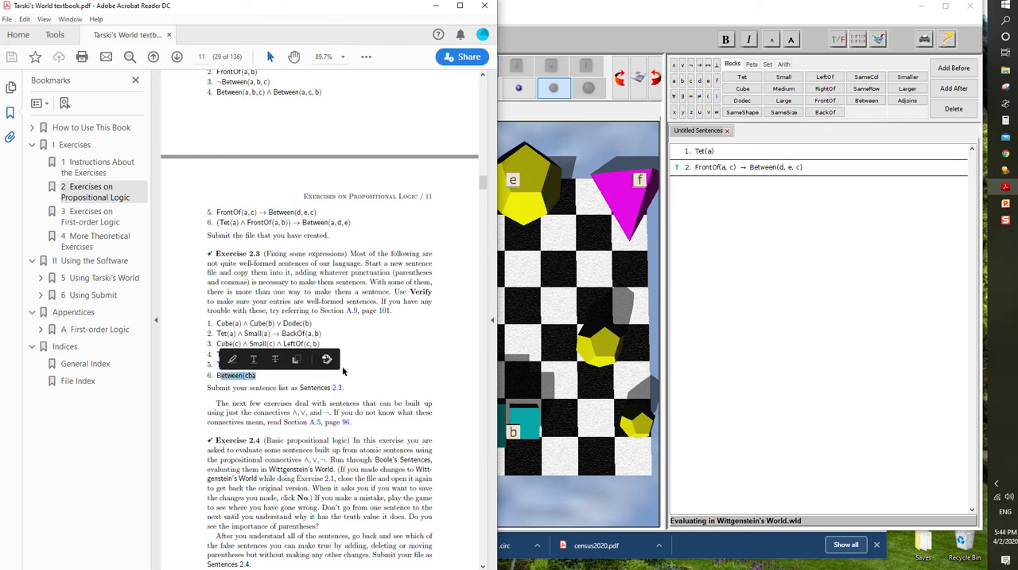
pyautogui.click(714, 218)
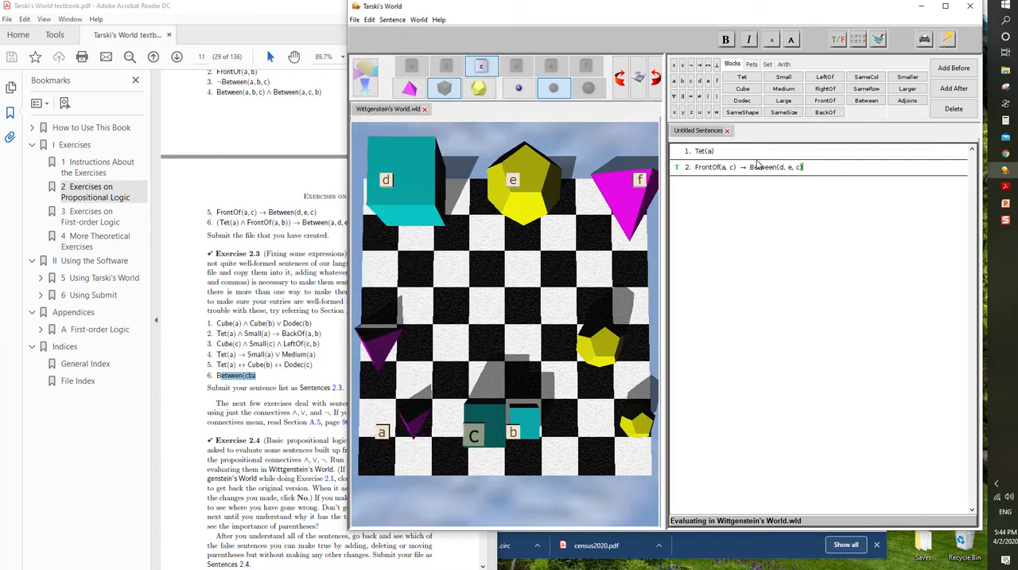
pyautogui.press('Return')
pyautogui.hotkey('ctrl', 'v')
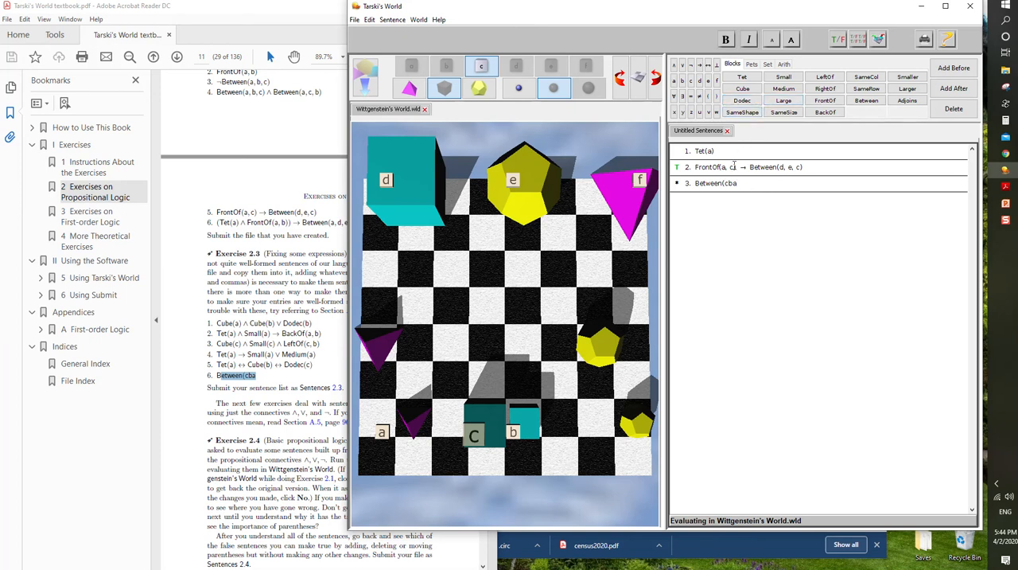
pyautogui.write(',')
pyautogui.click(739, 183)
pyautogui.write(', a')
# - Copy item 1 of Exercise 2.3 from the textbook and paste it as sentence 4
pyautogui.click(280, 368)
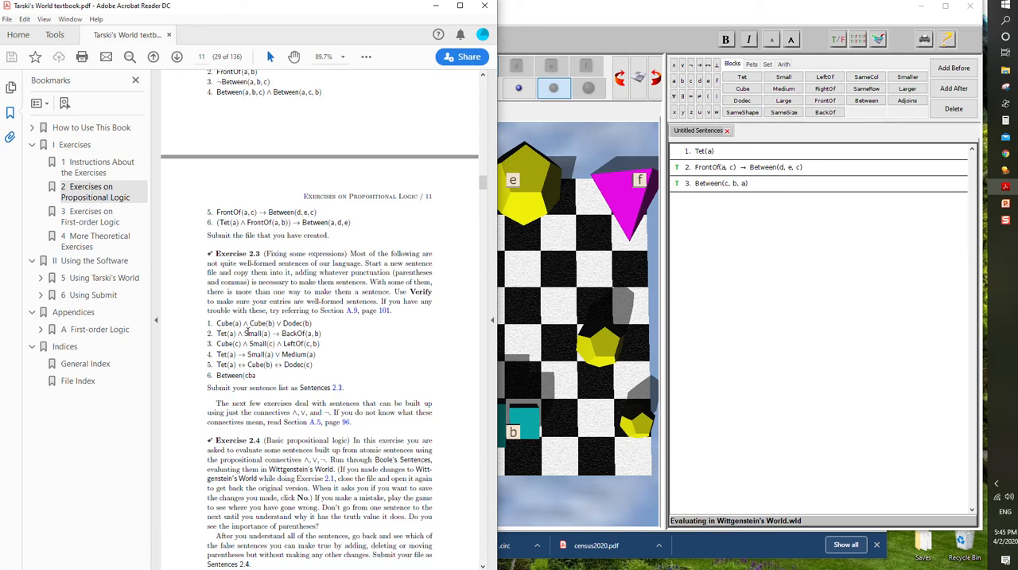
pyautogui.moveTo(217, 323); pyautogui.dragTo(312, 323)
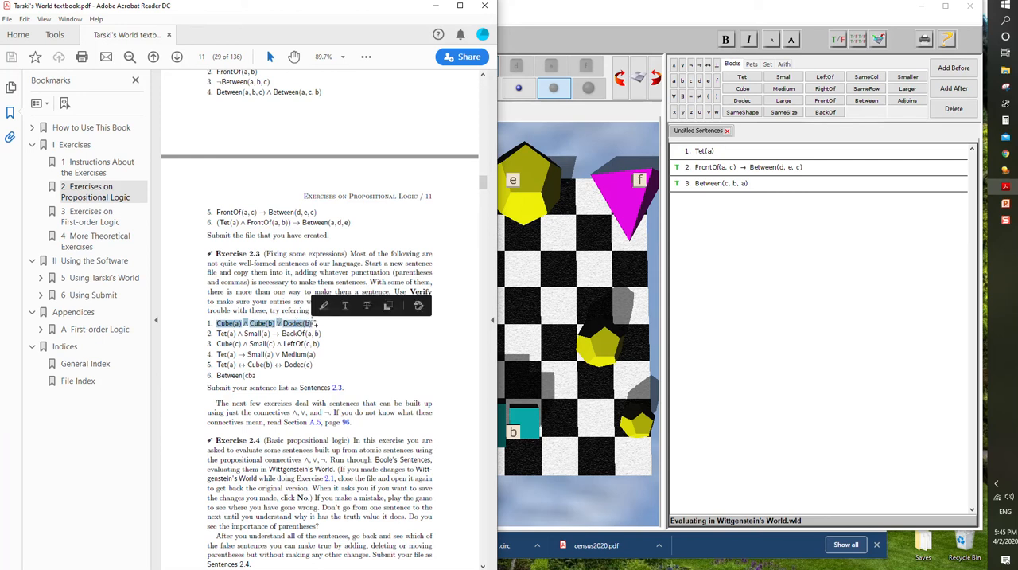
pyautogui.click(688, 228)
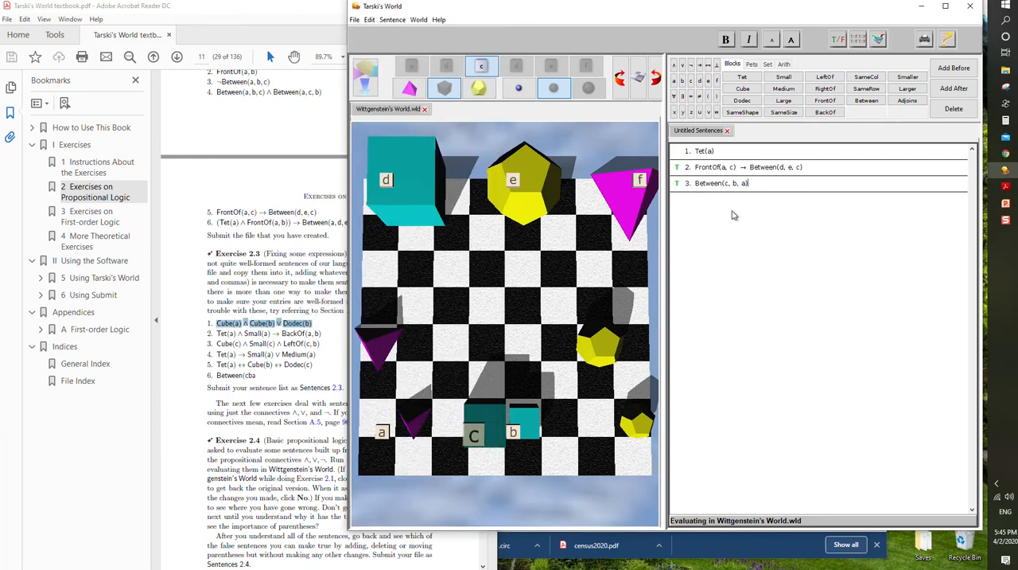
pyautogui.press('Return')
pyautogui.write('Cube(a) ⊥ Cube(b) ∨ Dodec(b)')
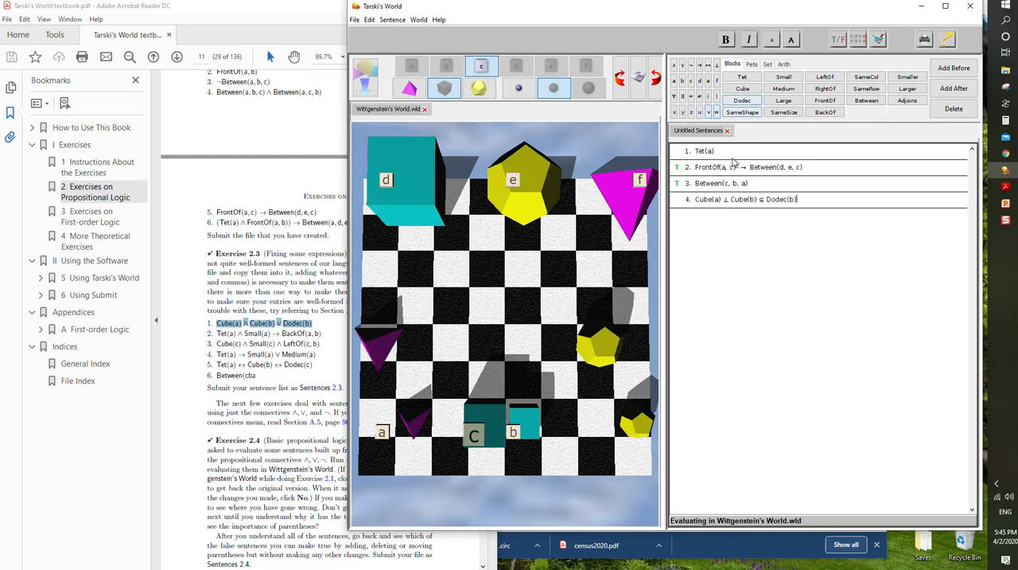
# - Correct the connectives of sentence 4 and add parentheses so it reads Cube(a) ∧ (Cube(b) ∨ Dodec(b)), and verify it
pyautogui.moveTo(730, 201); pyautogui.dragTo(726, 202)
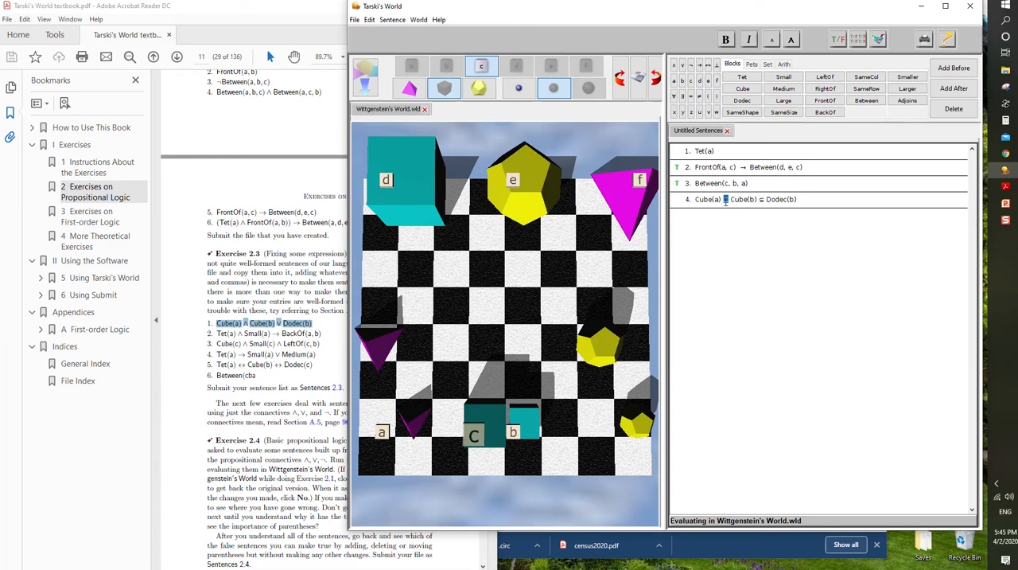
pyautogui.click(675, 69)
pyautogui.moveTo(764, 200); pyautogui.dragTo(770, 199)
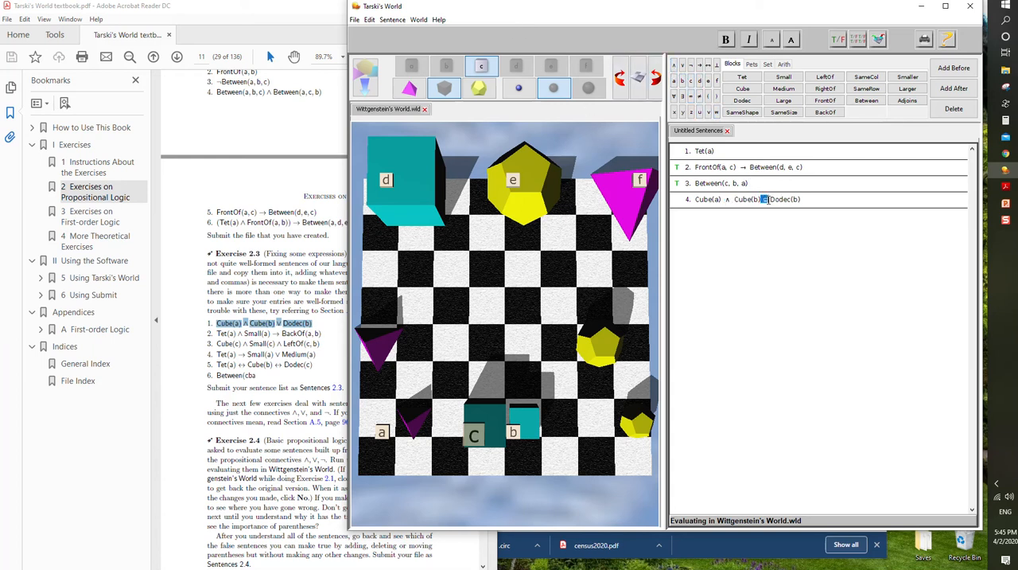
pyautogui.click(682, 69)
pyautogui.click(814, 202)
pyautogui.click(734, 200)
pyautogui.write('(')
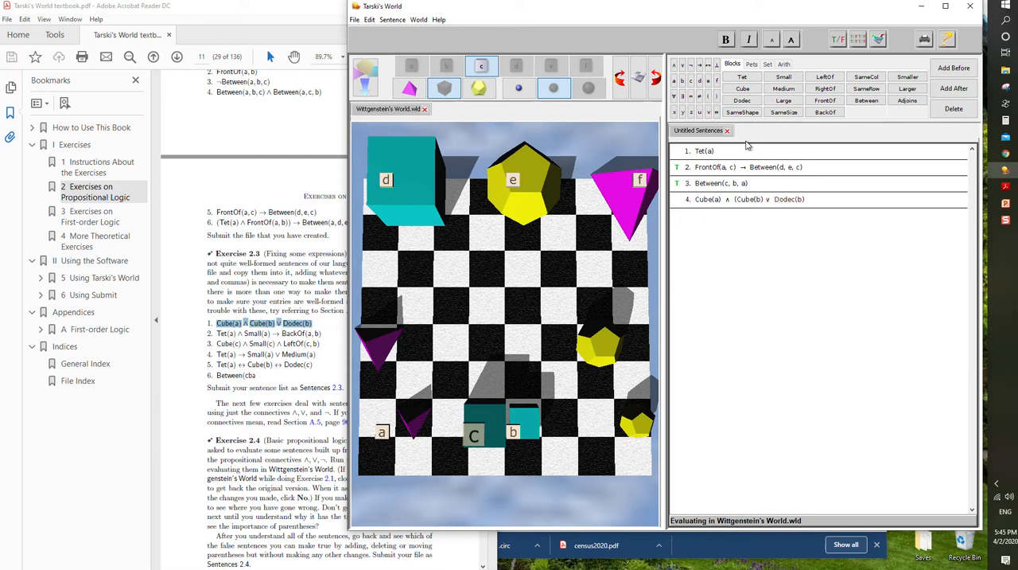
pyautogui.press('End')
pyautogui.write(')')
# - Copy item 3 of Exercise 2.3 from the textbook and paste it as sentence 5
pyautogui.click(289, 353)
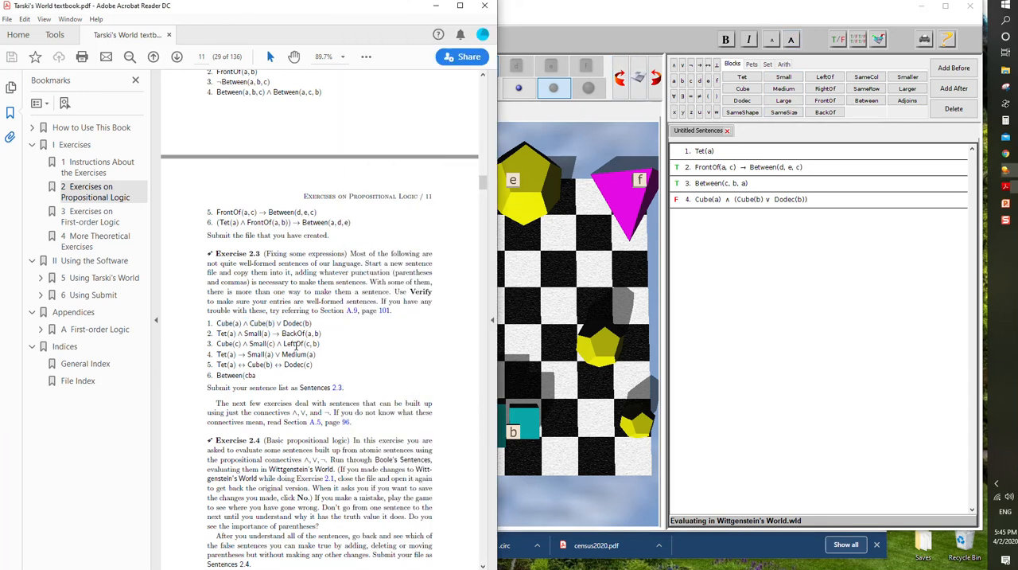
pyautogui.moveTo(321, 344); pyautogui.dragTo(230, 345)
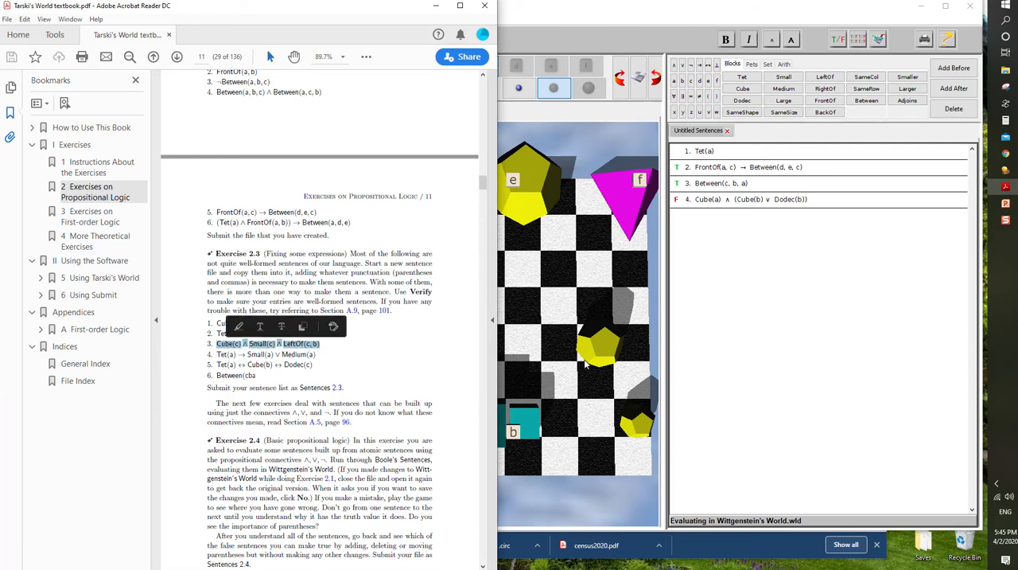
pyautogui.click(842, 203)
pyautogui.press('Return')
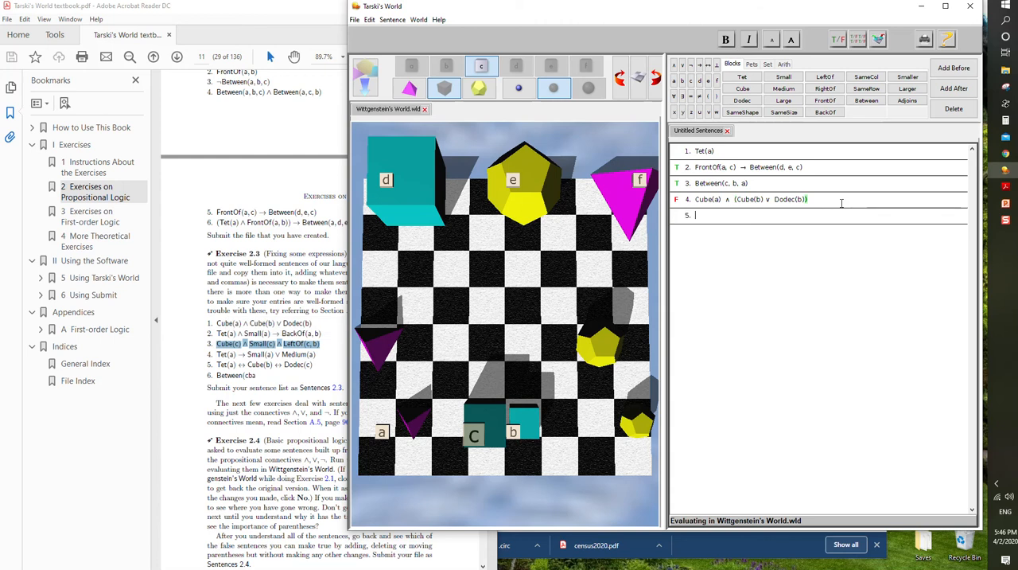
pyautogui.write('Cube(c) ⊥ Small(c) ⊥ LeftOf(c, b)')
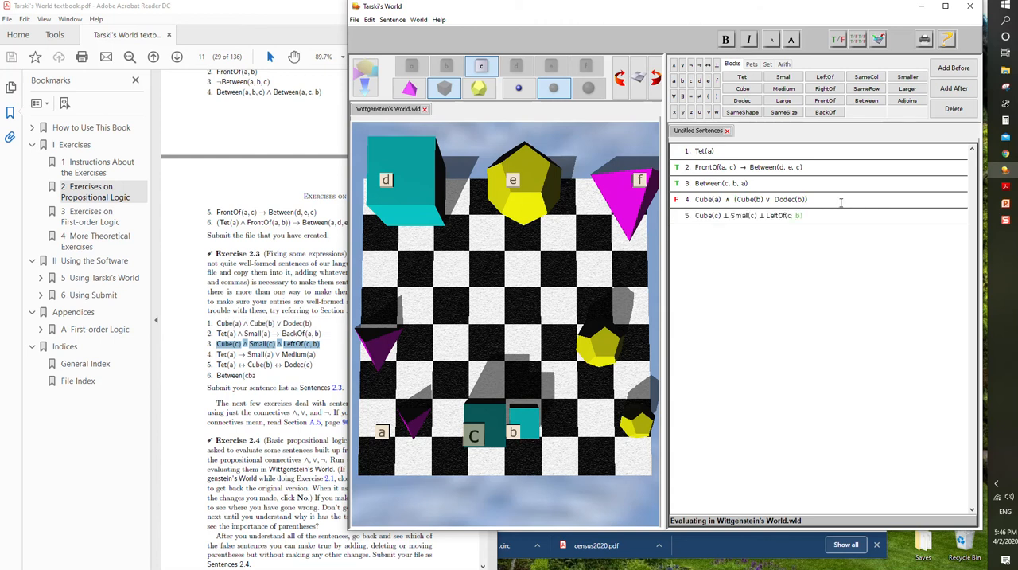
# - Correct the connectives and comma of sentence 5 so it reads Cube(c) ∧ Small(c) ∧ LeftOf(c, b), and verify it
pyautogui.doubleClick(725, 215)
pyautogui.click(675, 65)
pyautogui.doubleClick(766, 215)
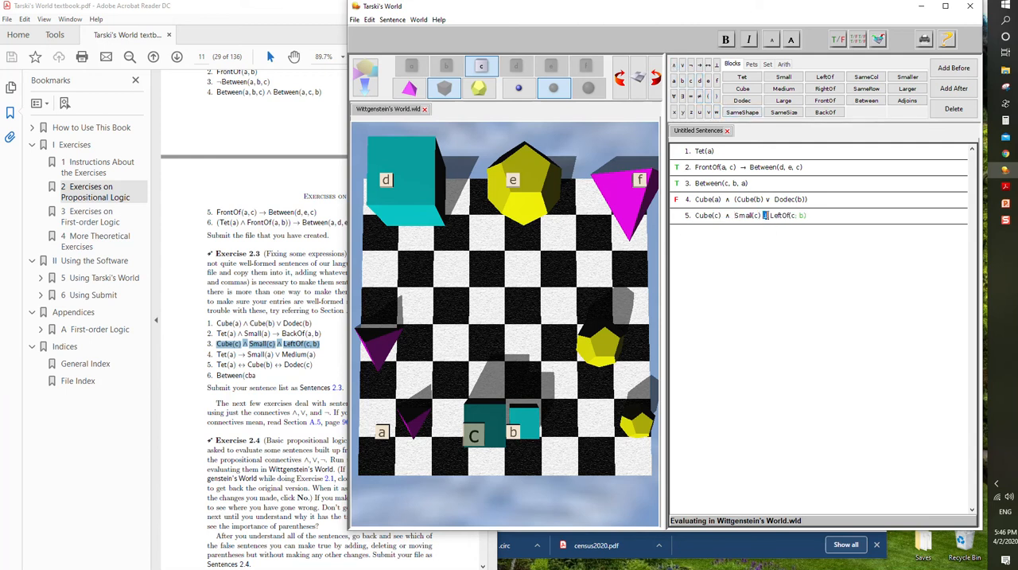
pyautogui.click(674, 65)
pyautogui.write(', b')
pyautogui.press('End')
pyautogui.click(832, 215)
# - Read Exercise 2.4 in the textbook, and close the untitled sentences and Wittgenstein's World without saving either
pyautogui.click(311, 364)
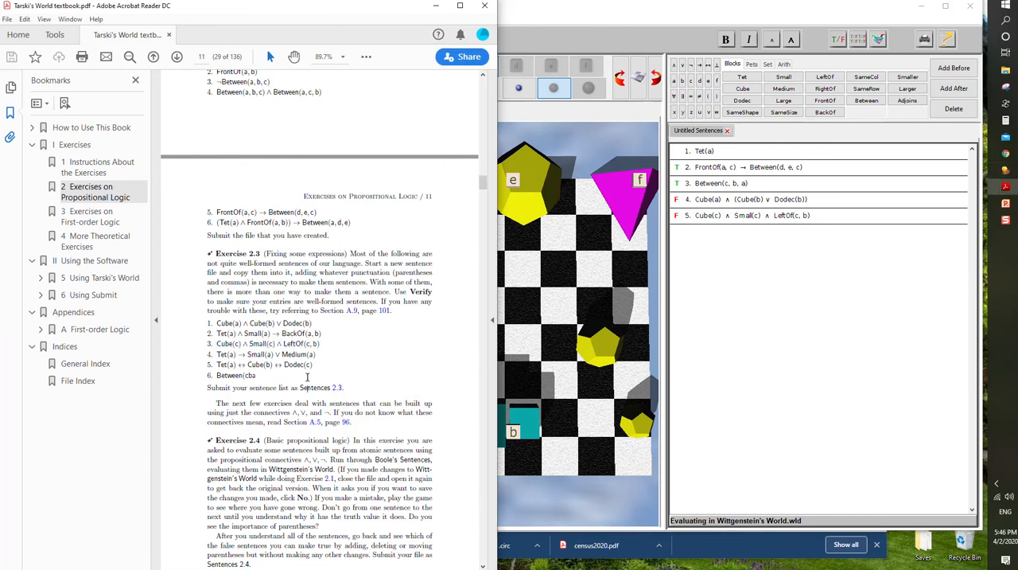
pyautogui.scroll(-2, 307, 376)
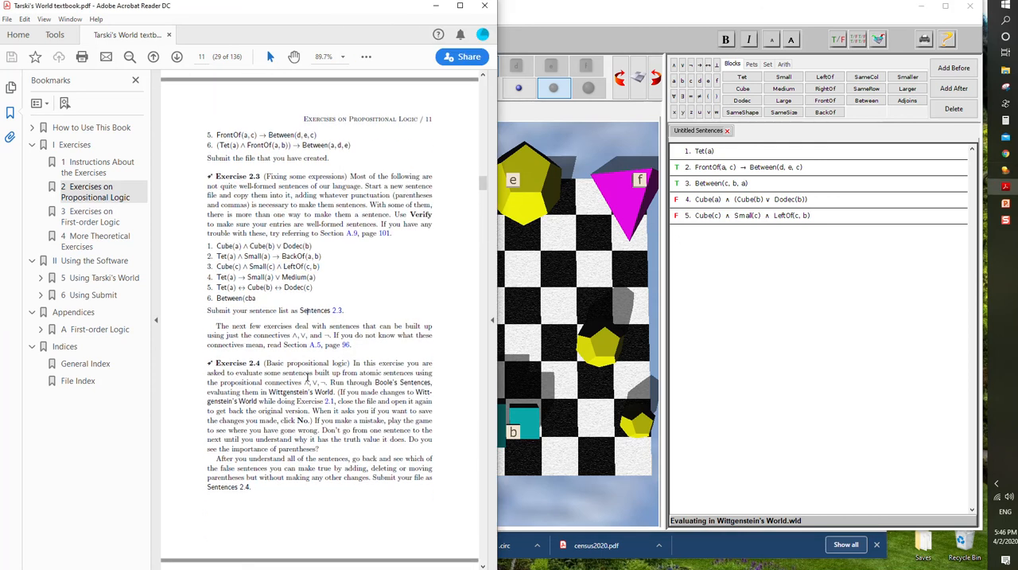
pyautogui.scroll(-1, 307, 377)
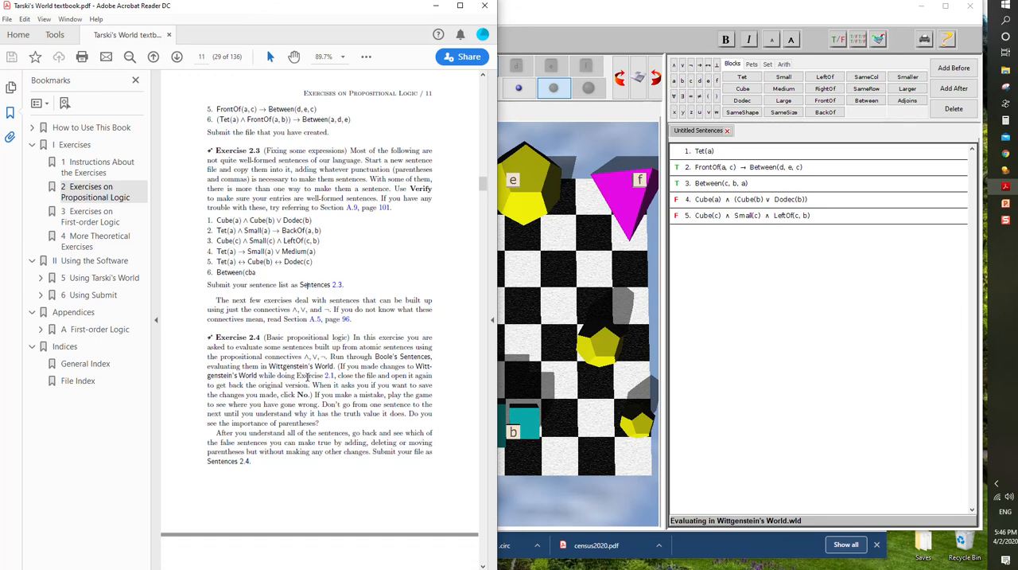
pyautogui.scroll(-3, 307, 377)
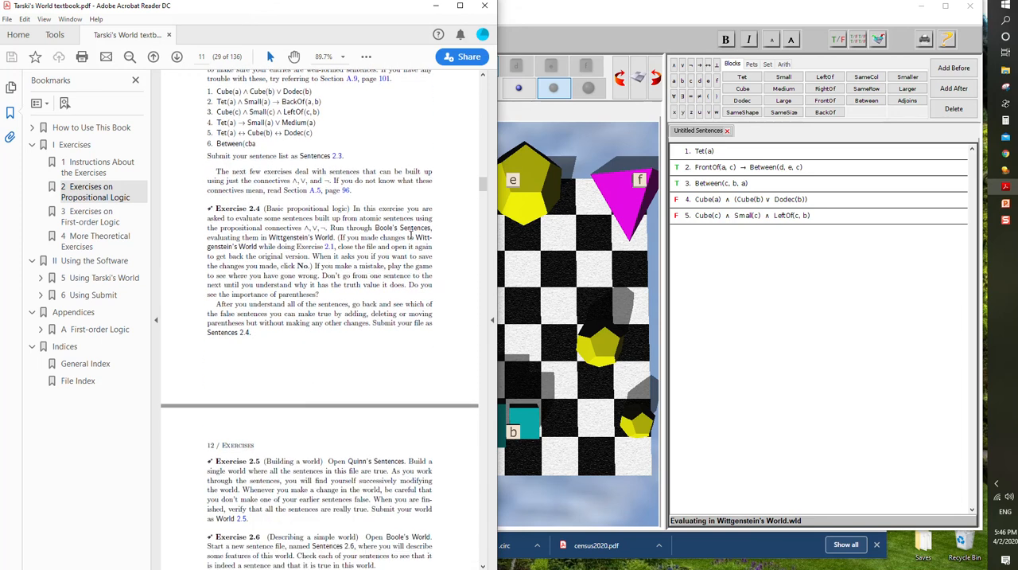
pyautogui.click(713, 272)
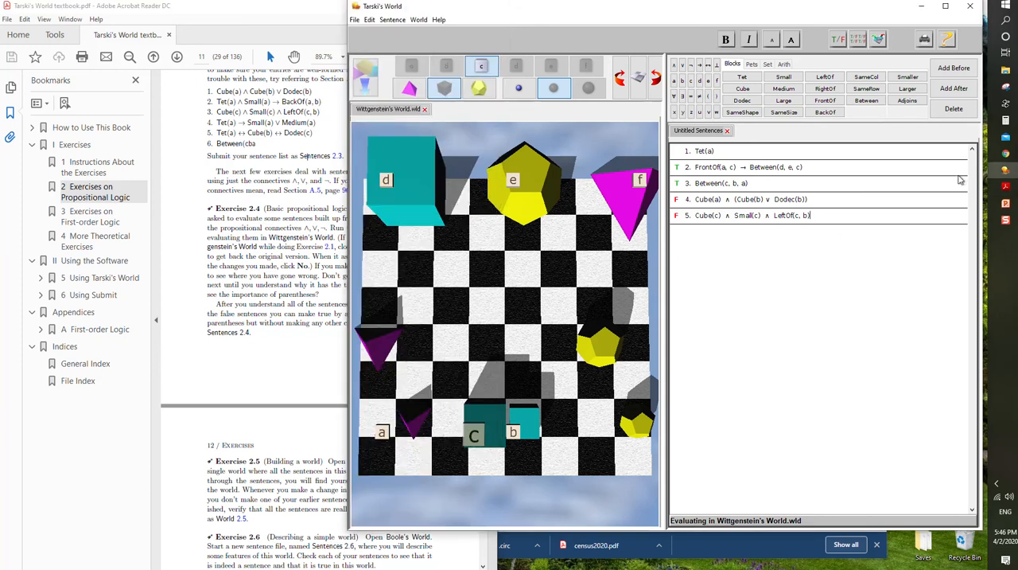
pyautogui.click(727, 132)
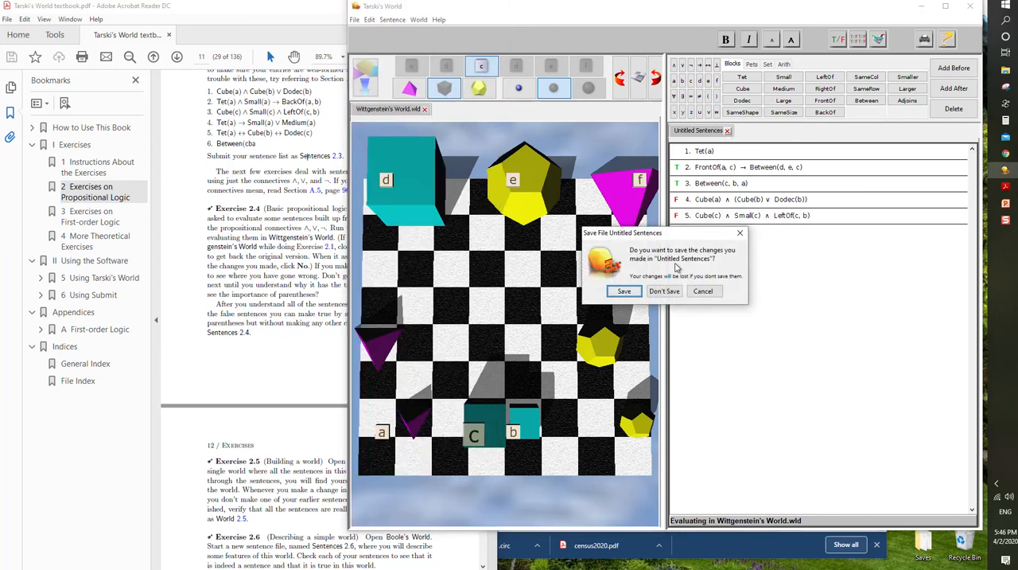
pyautogui.click(664, 290)
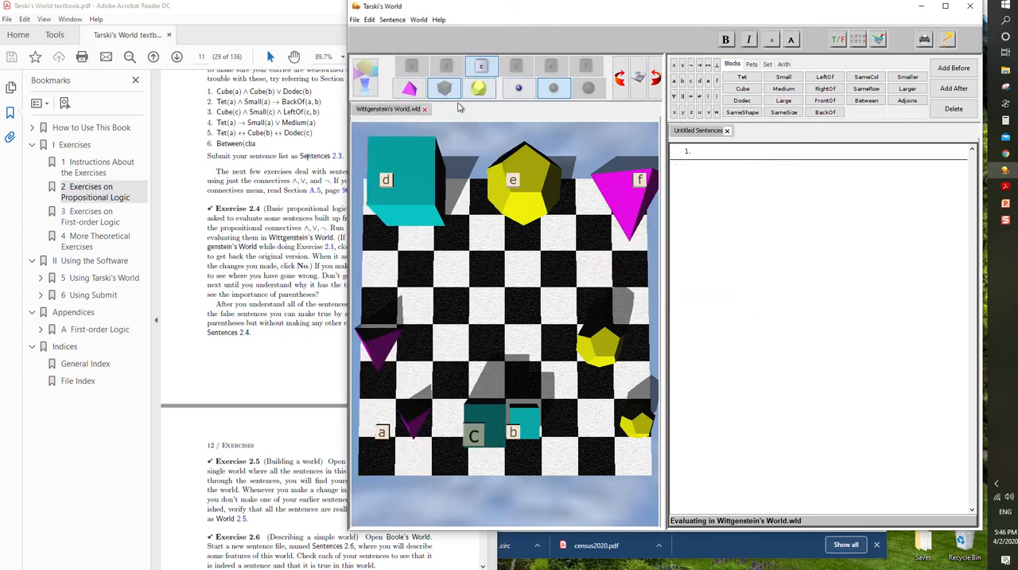
pyautogui.click(425, 109)
pyautogui.click(663, 293)
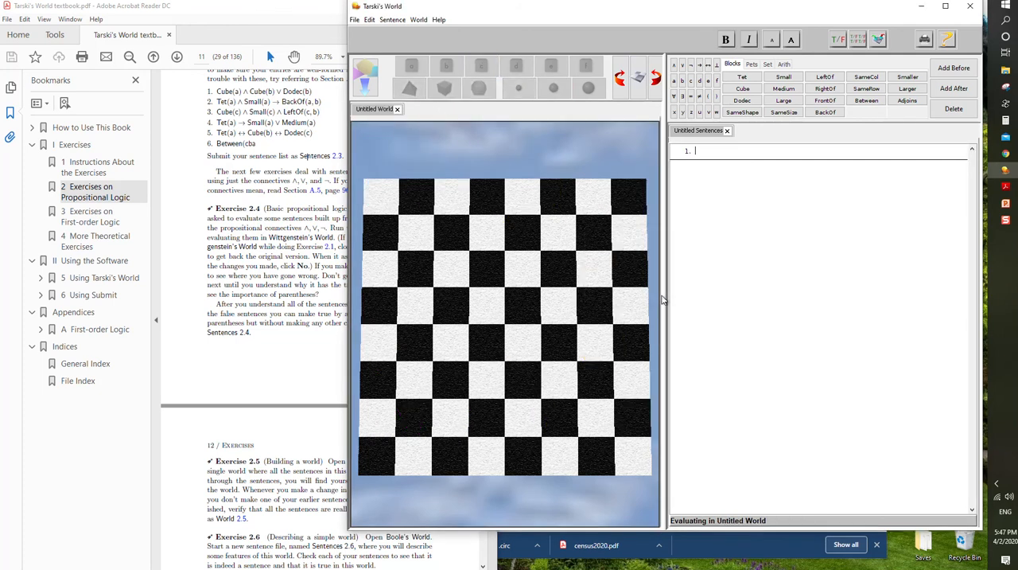
# - Check which files Exercise 2.4 calls for, and open Boole's Sentences from the TW Exercise Files folder
pyautogui.click(268, 49)
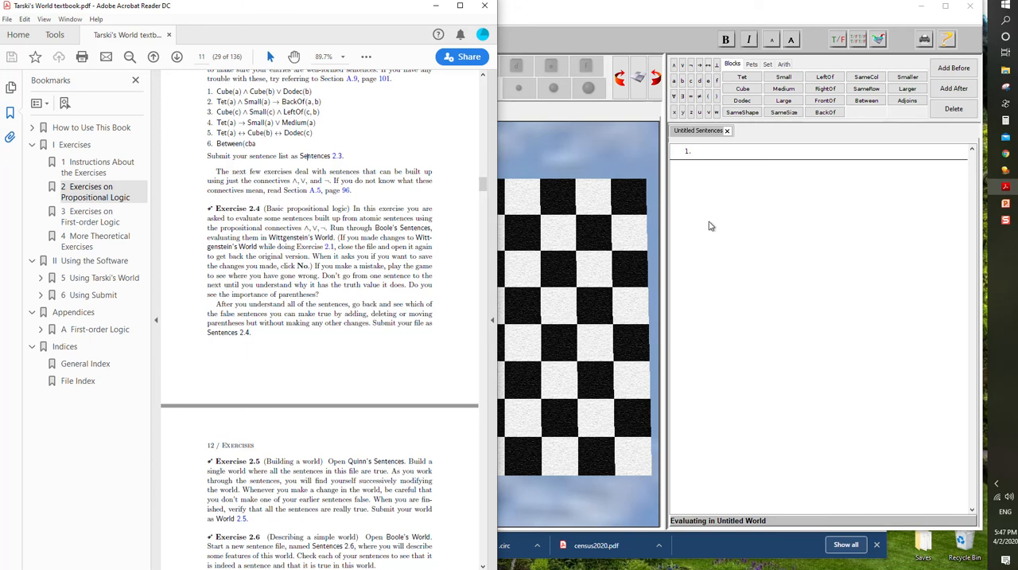
pyautogui.click(627, 160)
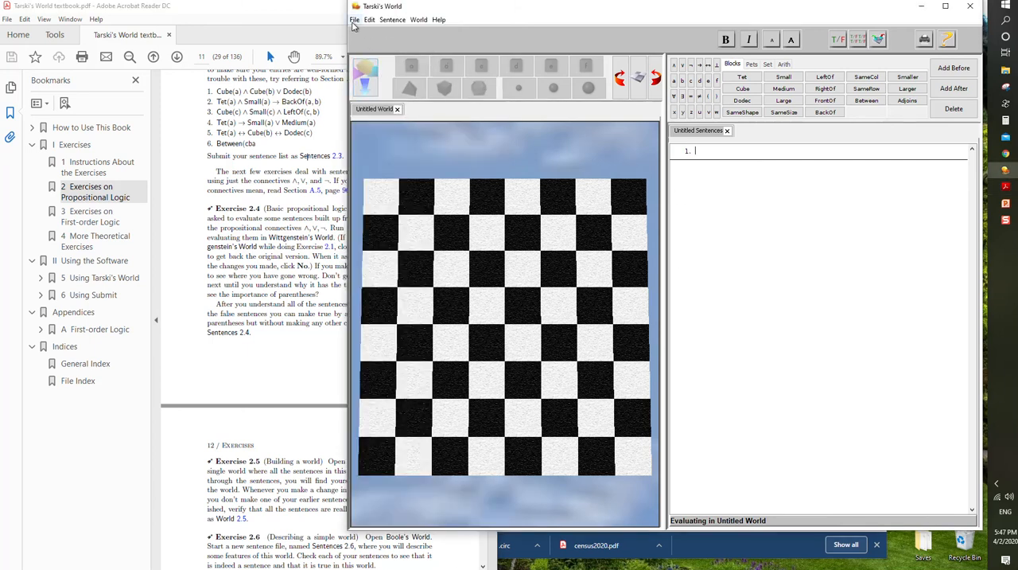
pyautogui.click(354, 19)
pyautogui.click(378, 61)
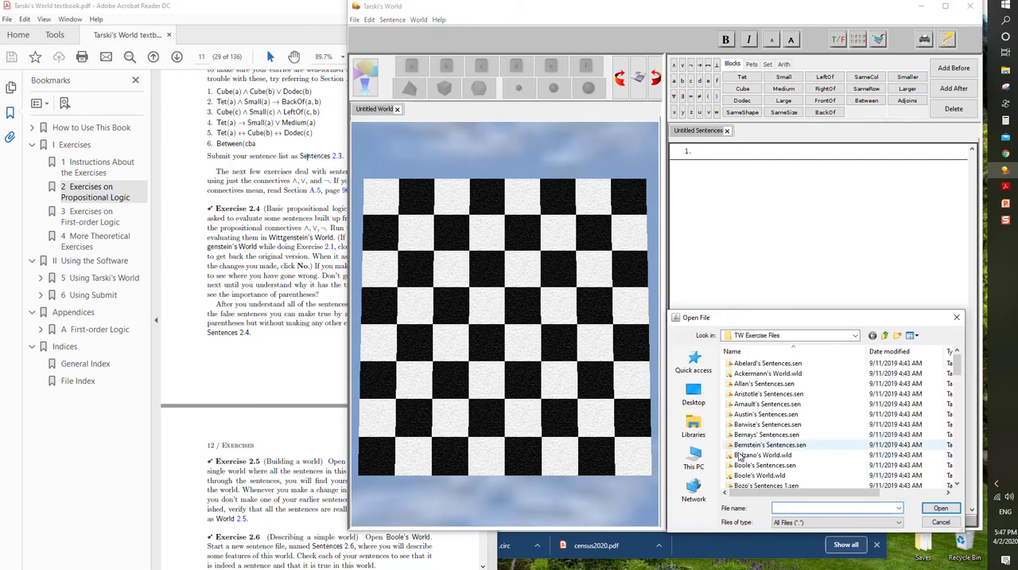
pyautogui.scroll(10, 787, 459)
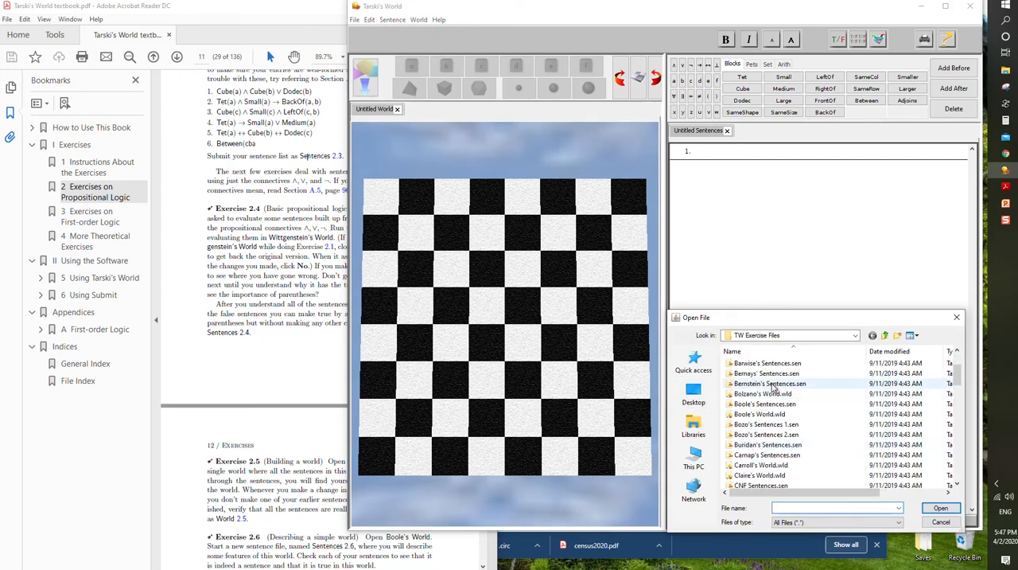
pyautogui.scroll(-1, 773, 398)
pyautogui.click(765, 434)
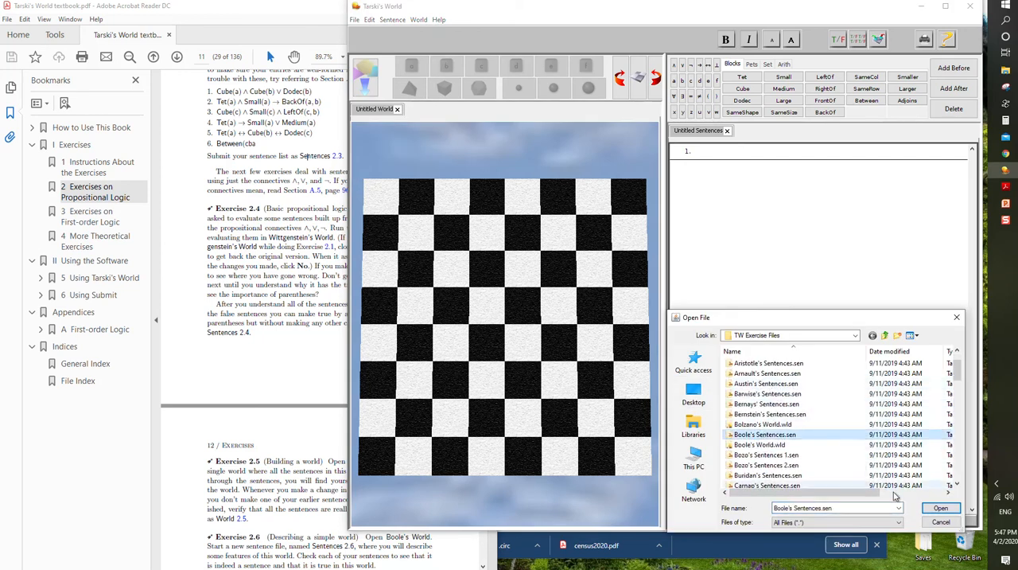
pyautogui.click(941, 508)
# - Open the original Wittgenstein's World file alongside Boole's Sentences
pyautogui.click(355, 19)
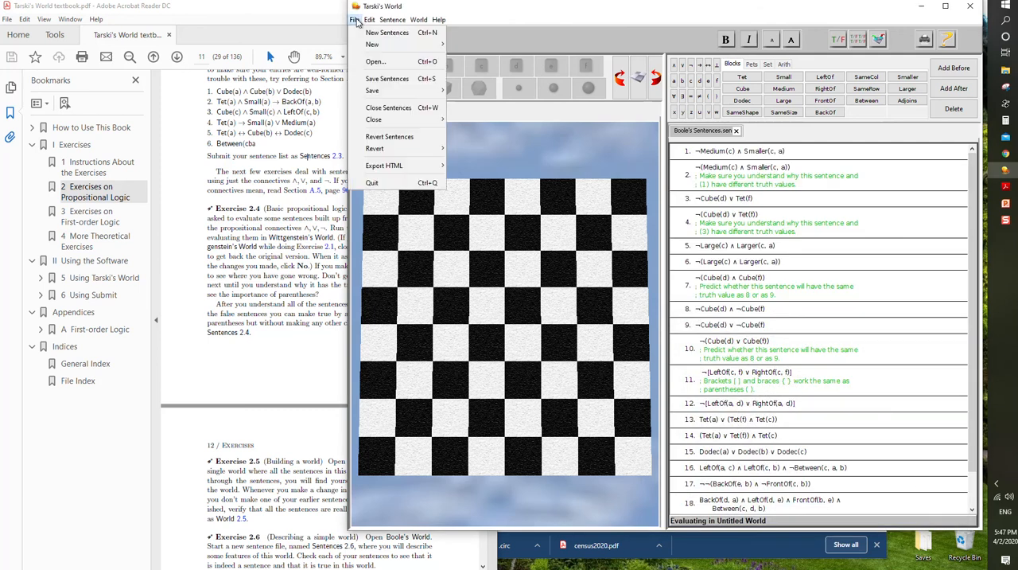
pyautogui.click(376, 61)
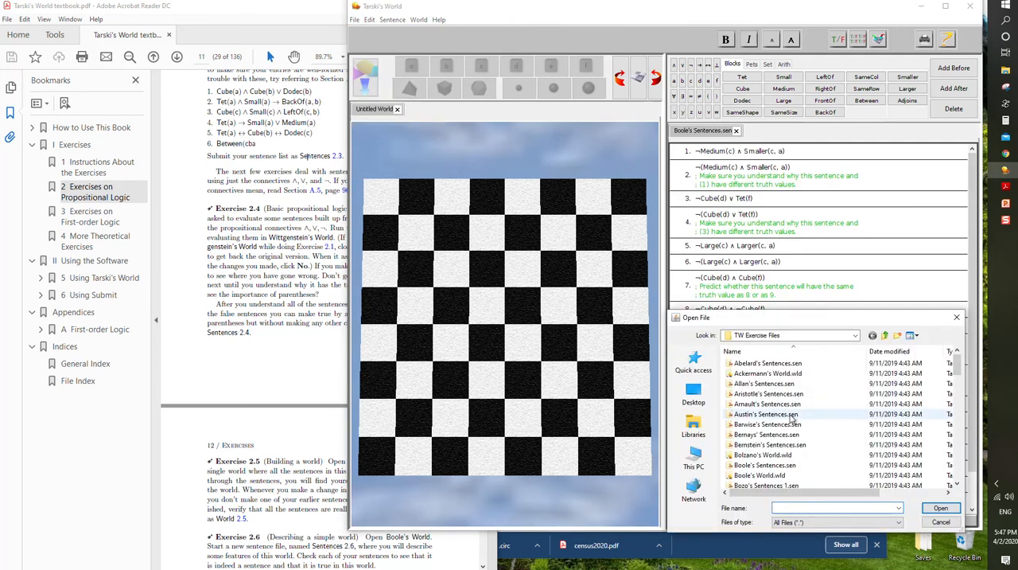
pyautogui.scroll(-5, 796, 424)
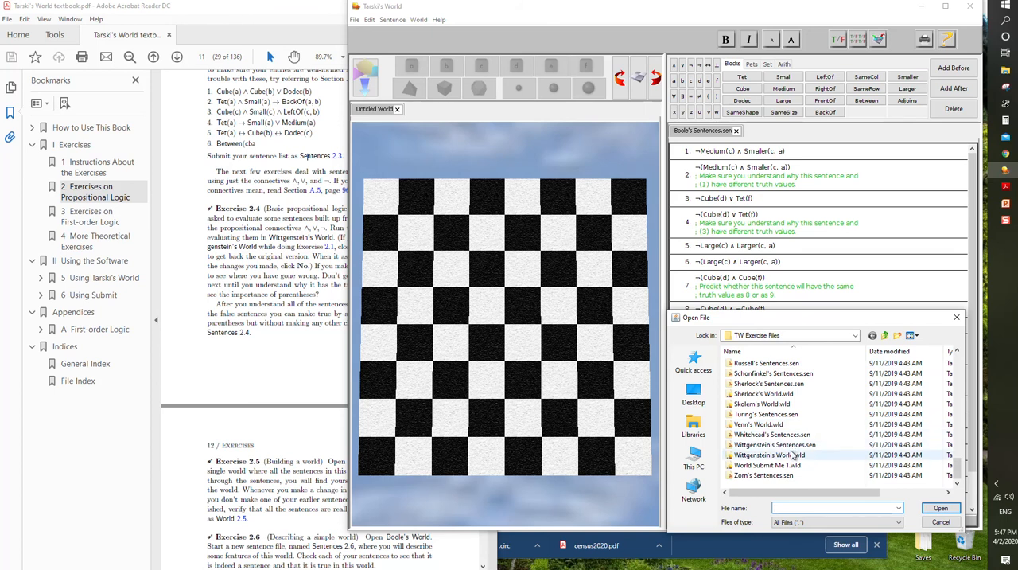
pyautogui.doubleClick(793, 454)
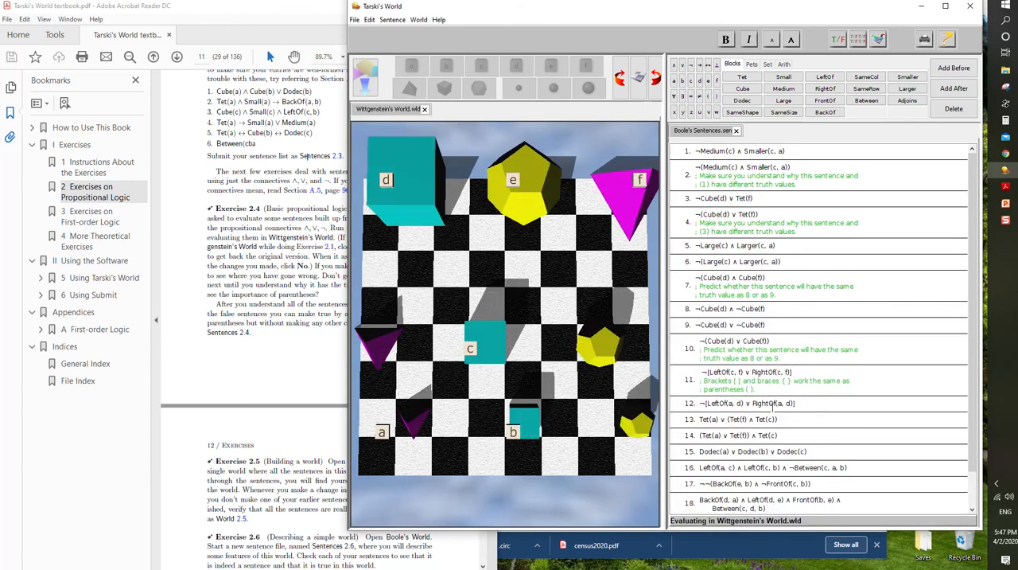
# - Reread the Exercise 2.4 instructions in the textbook about playing the game and correcting false sentences, and return to Boole's Sentences
pyautogui.moveTo(295, 275); pyautogui.dragTo(281, 266)
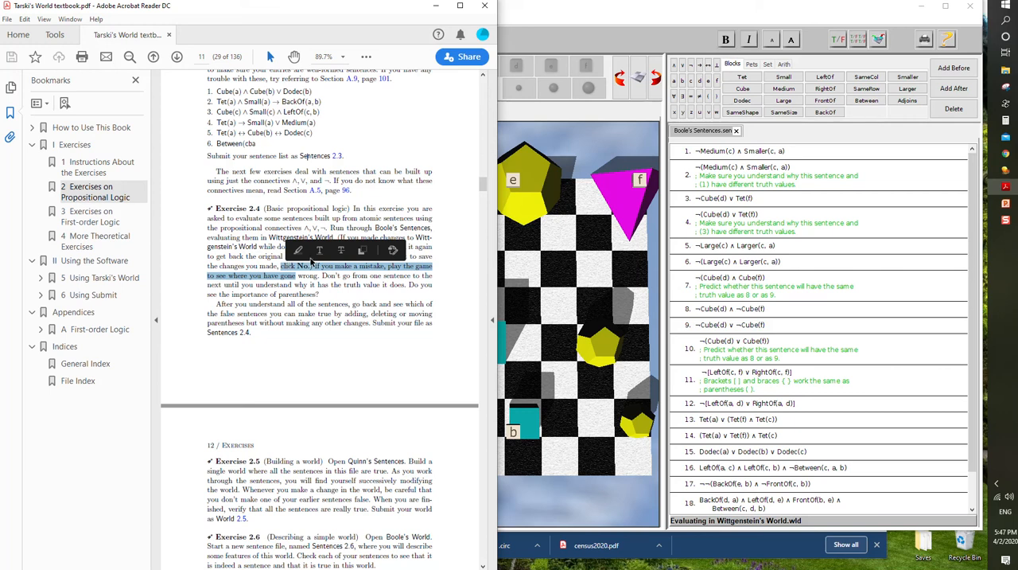
pyautogui.click(323, 295)
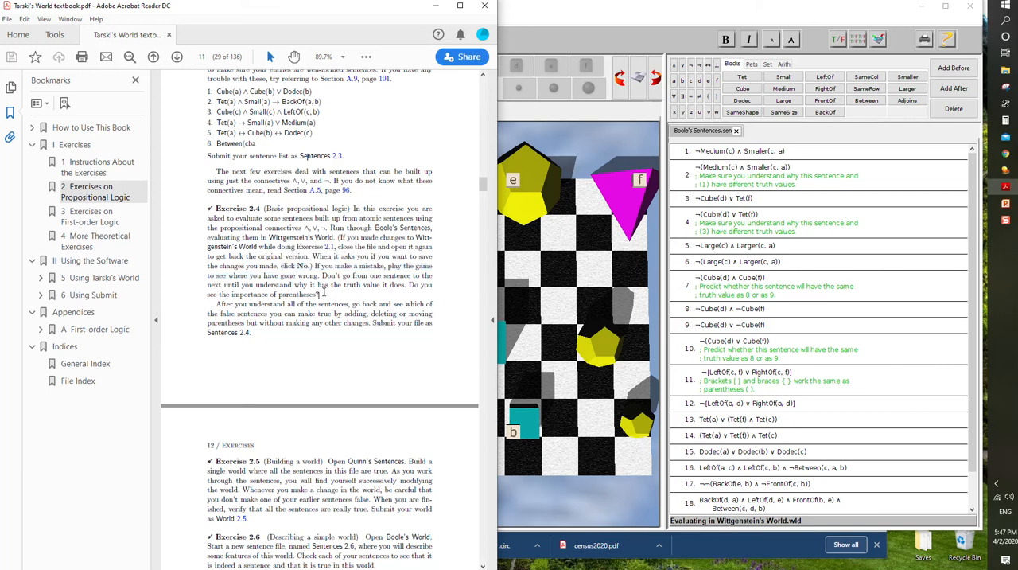
pyautogui.scroll(-1, 323, 294)
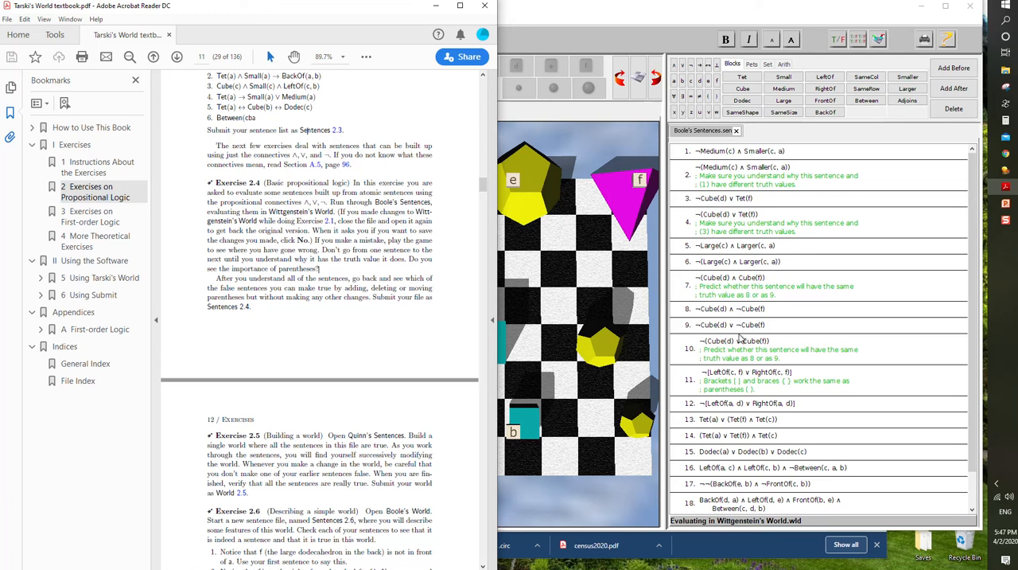
pyautogui.click(772, 279)
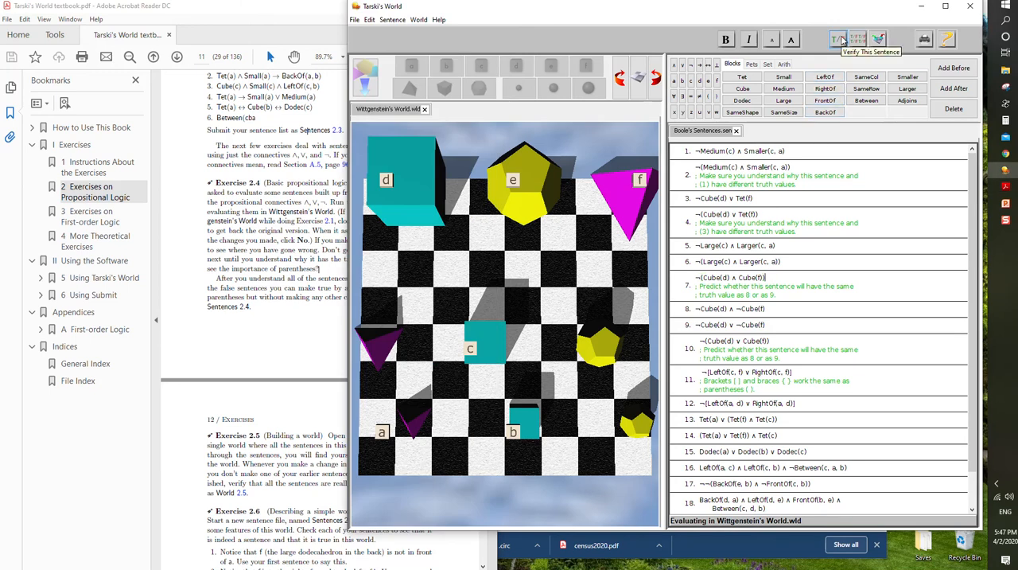
# - Evaluate sentences 1 and 2 of Boole's Sentences in Wittgenstein's World
pyautogui.click(744, 151)
pyautogui.click(838, 39)
pyautogui.click(706, 170)
pyautogui.click(838, 39)
pyautogui.scroll(-3, 291, 471)
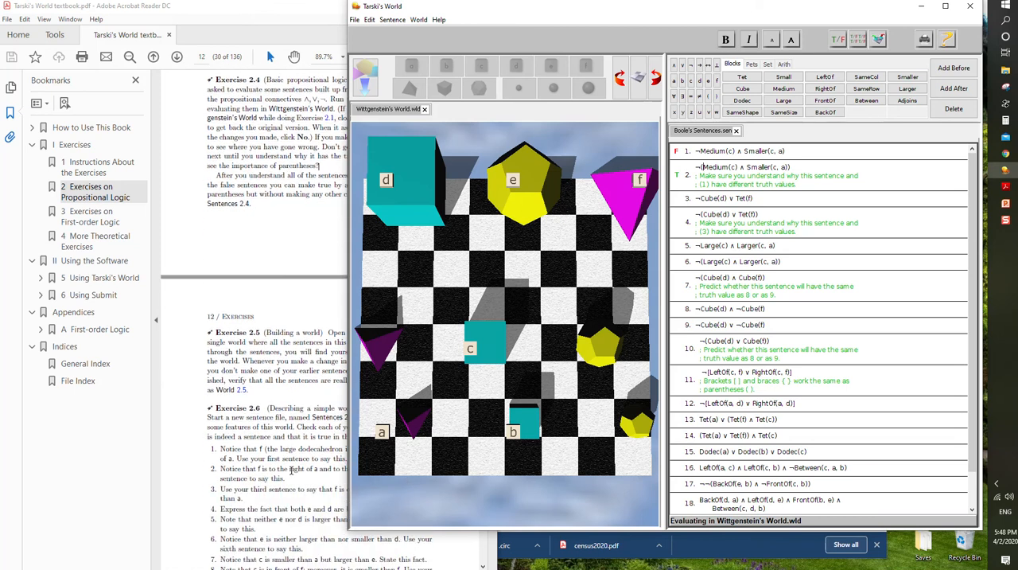
# - Evaluate sentences 10 and 3, and verify the entire list of Boole's Sentences in Wittgenstein's World
pyautogui.click(771, 341)
pyautogui.click(839, 39)
pyautogui.click(692, 344)
pyautogui.click(838, 39)
pyautogui.click(761, 200)
pyautogui.click(840, 41)
pyautogui.click(858, 39)
pyautogui.scroll(-1, 256, 432)
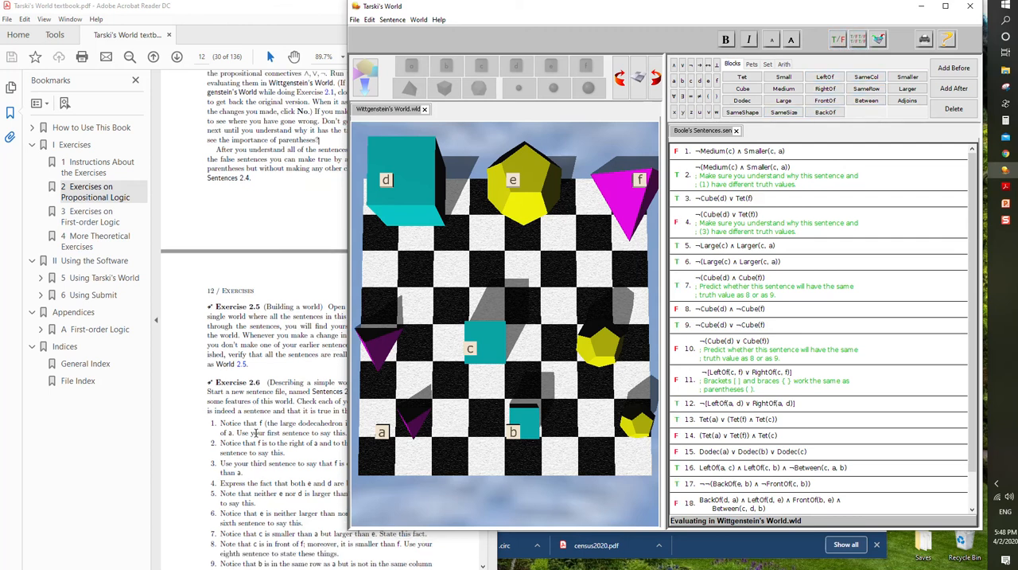
# - Following the Exercise 2.4 instructions, remove the outer parentheses of sentence 4 so it reads ¬Cube(d) ∨ Tet(f), and verify it
pyautogui.click(320, 332)
pyautogui.scroll(3, 327, 331)
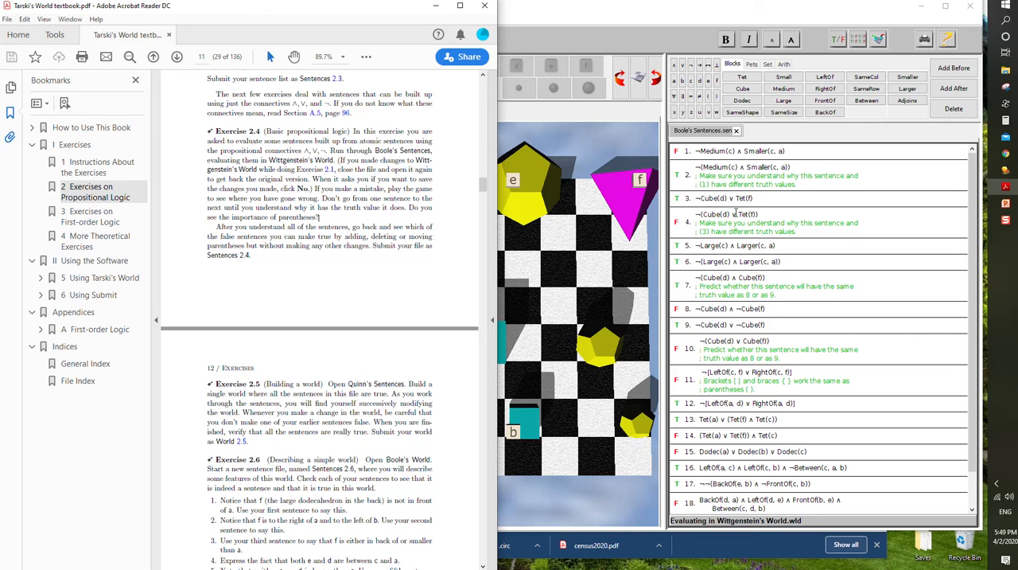
pyautogui.click(731, 215)
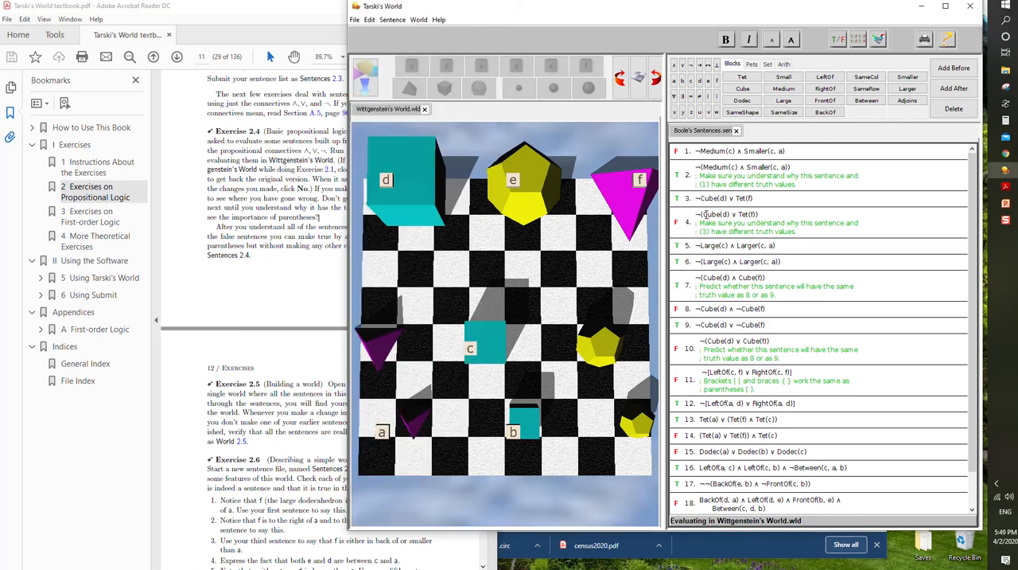
pyautogui.press('BackSpace')
pyautogui.click(759, 213)
pyautogui.press('BackSpace')
pyautogui.click(842, 38)
# - Add parentheses after the first negation of sentence 8 so it reads ¬(Cube(d) ∧ ¬Cube(f)), and check the rest of the list
pyautogui.click(721, 309)
pyautogui.write('(d, a')
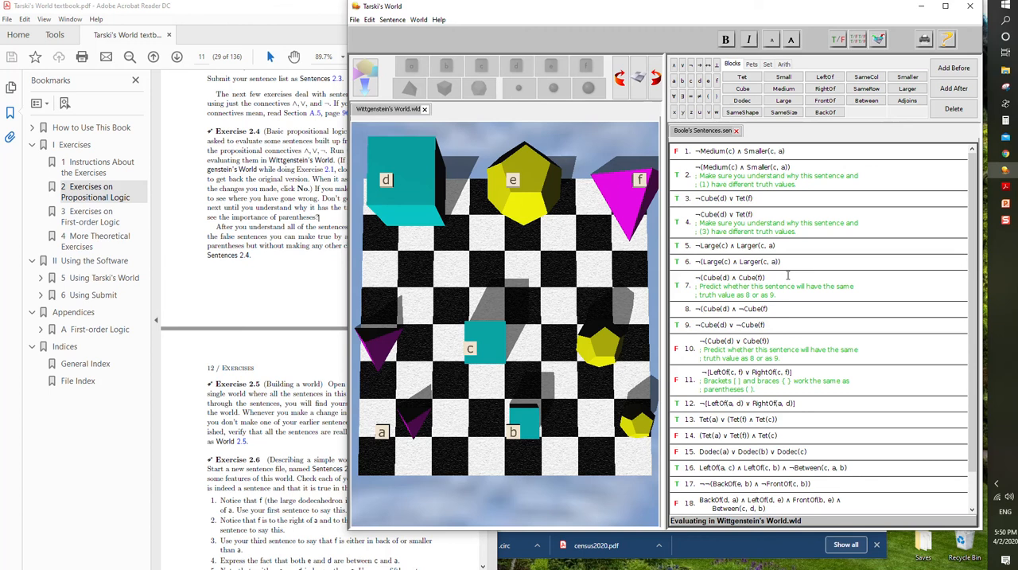
pyautogui.write(')')
pyautogui.scroll(-2, 735, 385)
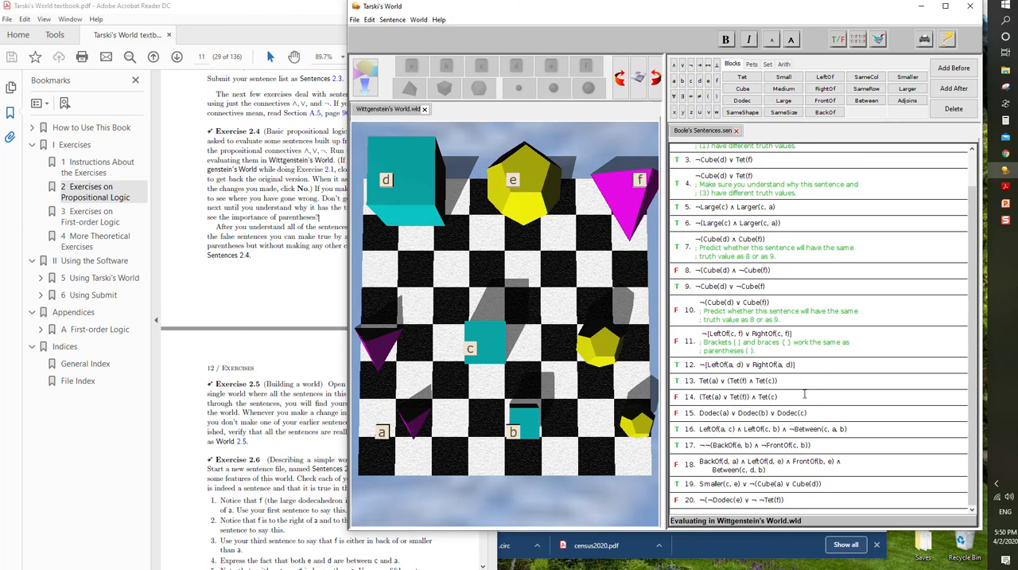
# - Save the sentences to the Desktop under the author's surname followed by _2_4
pyautogui.click(354, 19)
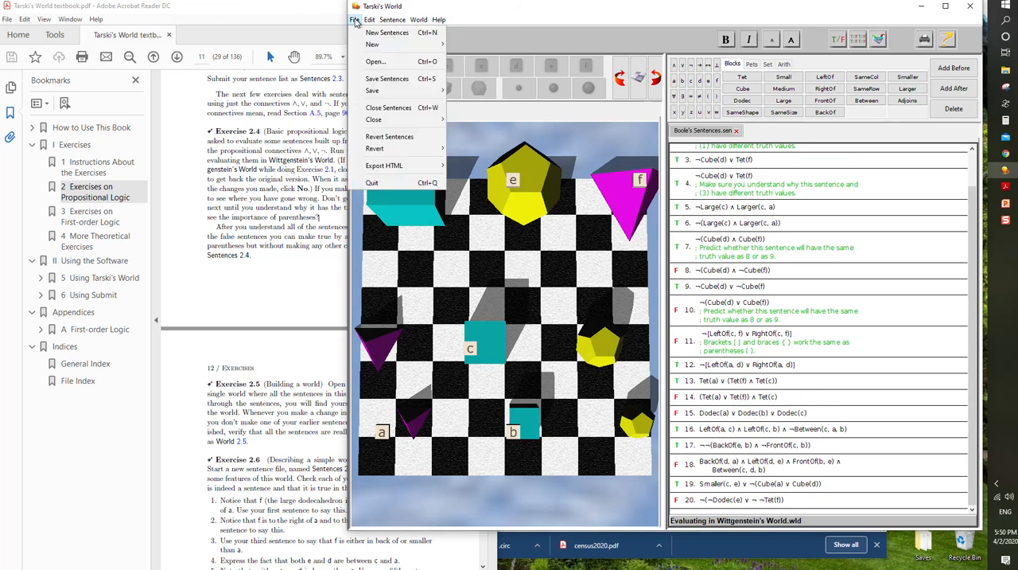
pyautogui.click(385, 78)
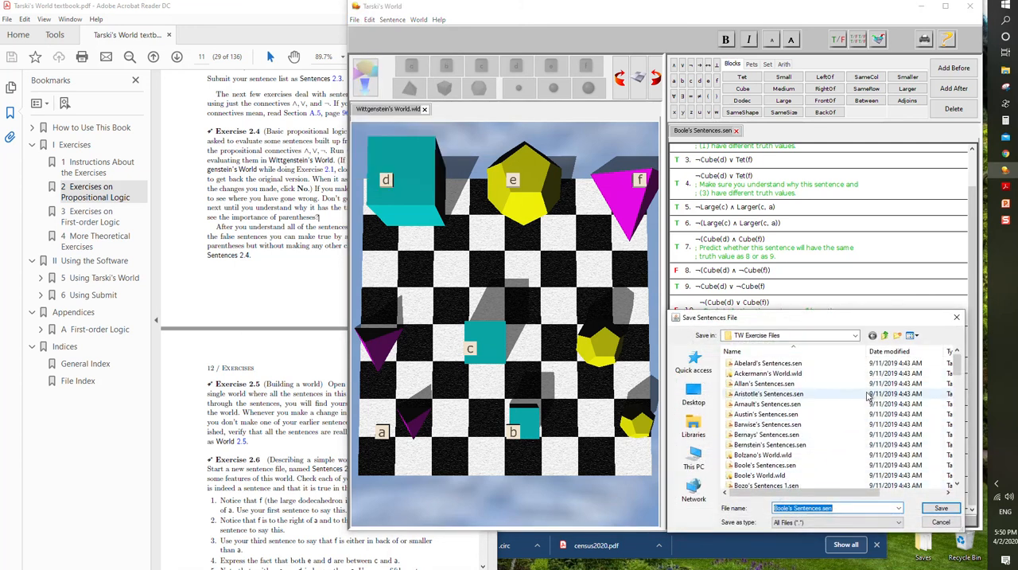
pyautogui.click(886, 337)
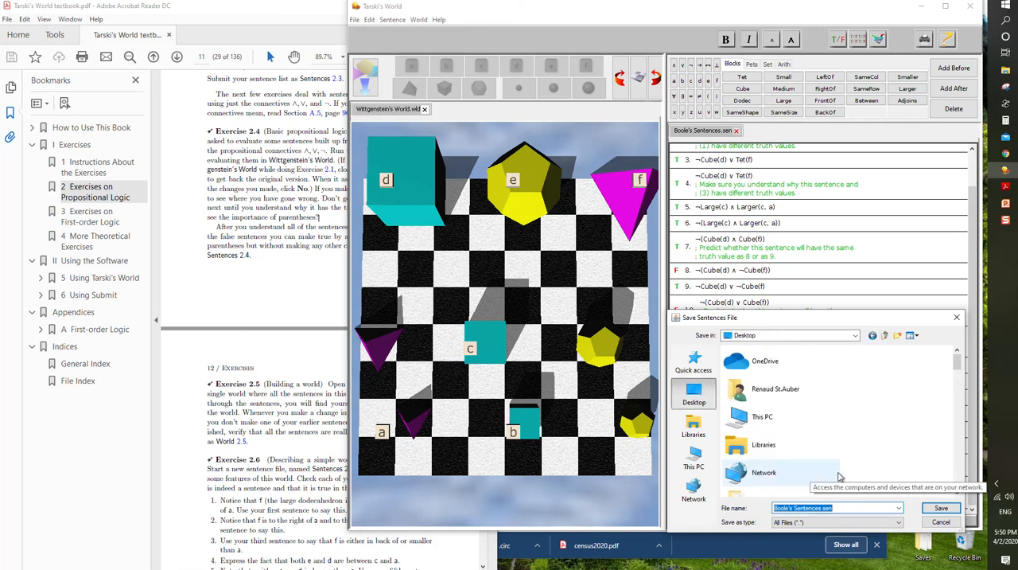
pyautogui.write('Stauber')
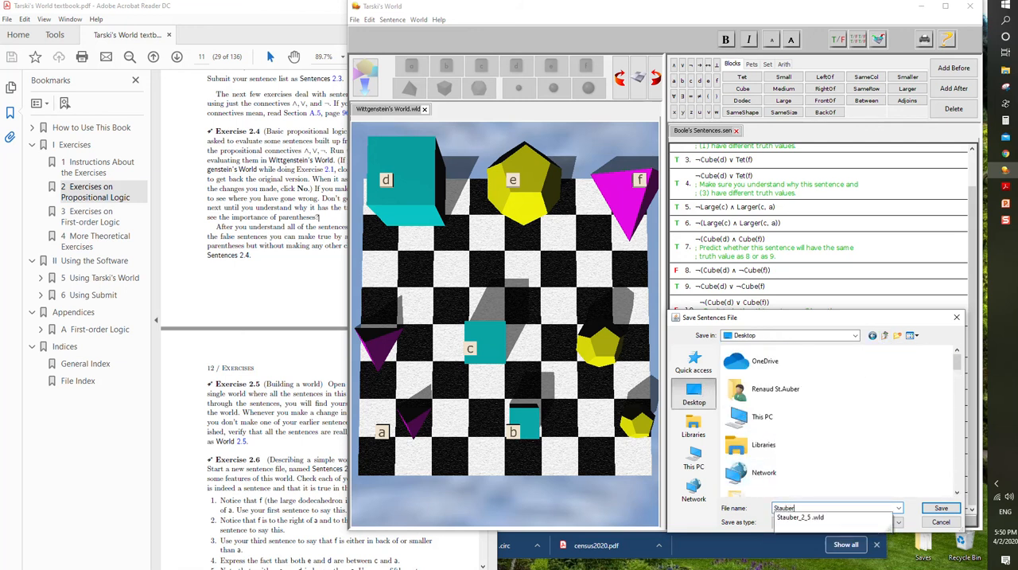
pyautogui.write('_2')
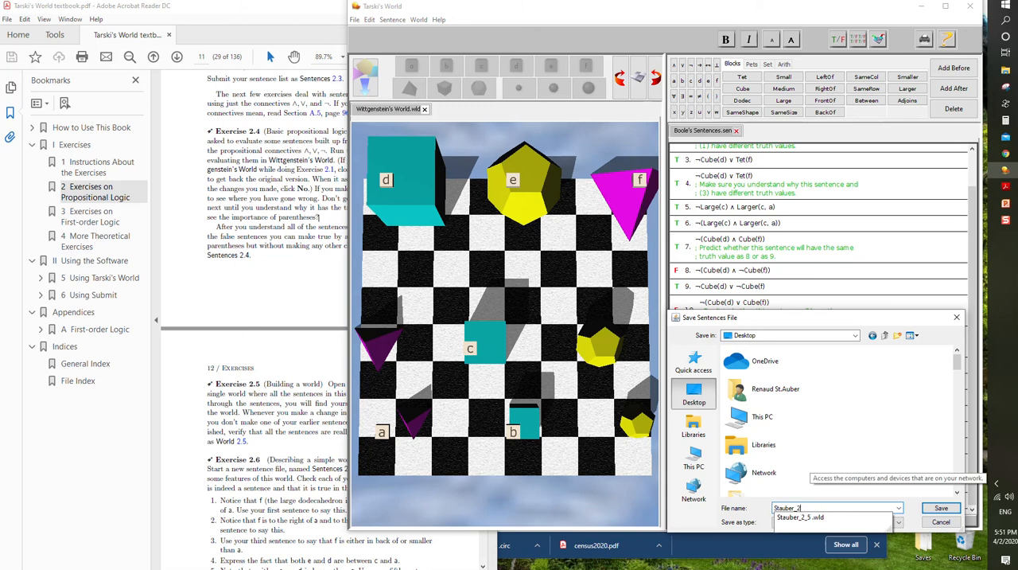
pyautogui.write('_4')
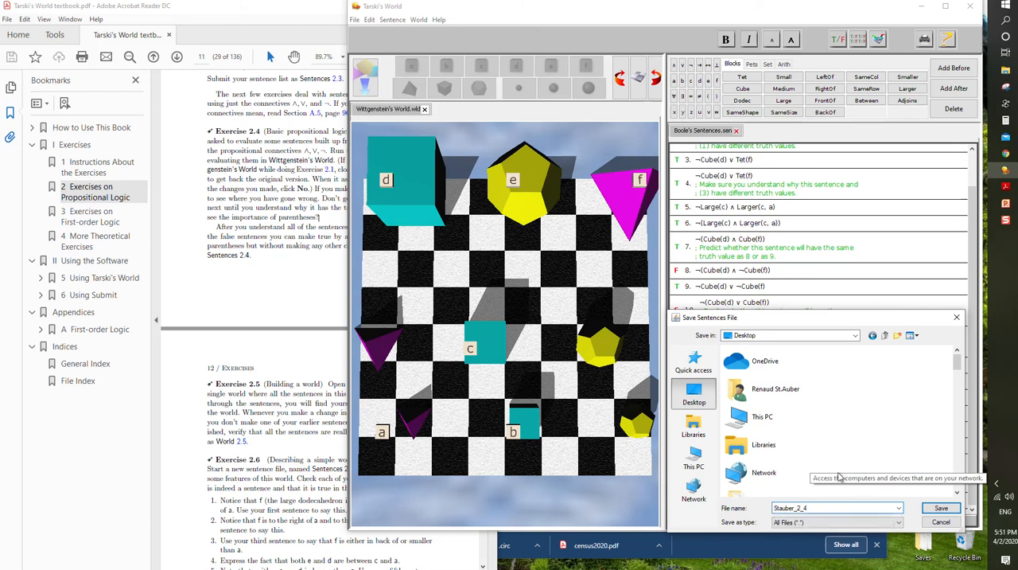
pyautogui.press('Return')
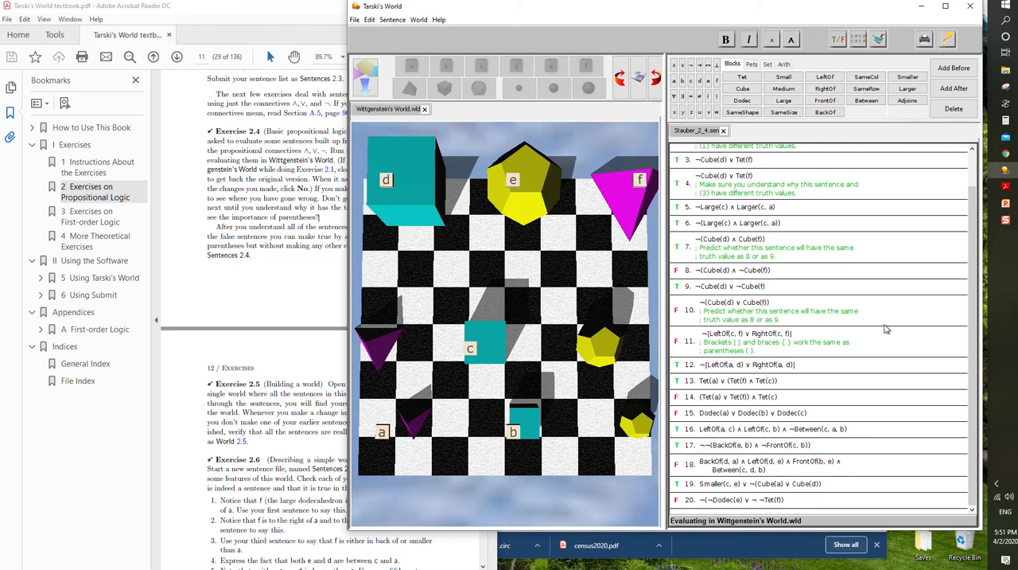
# - Switch to Chrome and open the submission form of the Tarski Section 2 part 1 assignment on the MATH-136 course site
pyautogui.click(1004, 154)
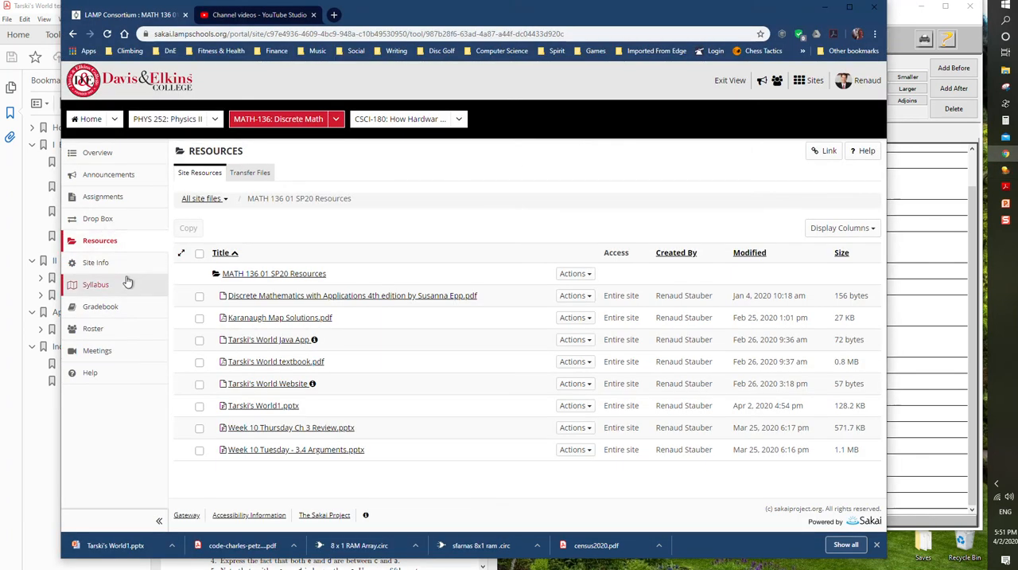
pyautogui.click(110, 201)
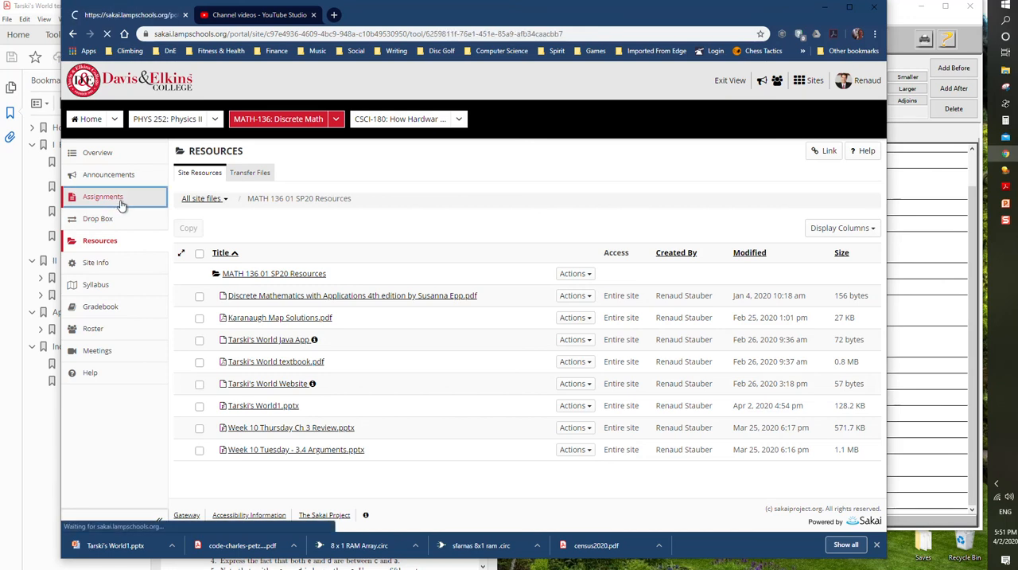
pyautogui.click(226, 272)
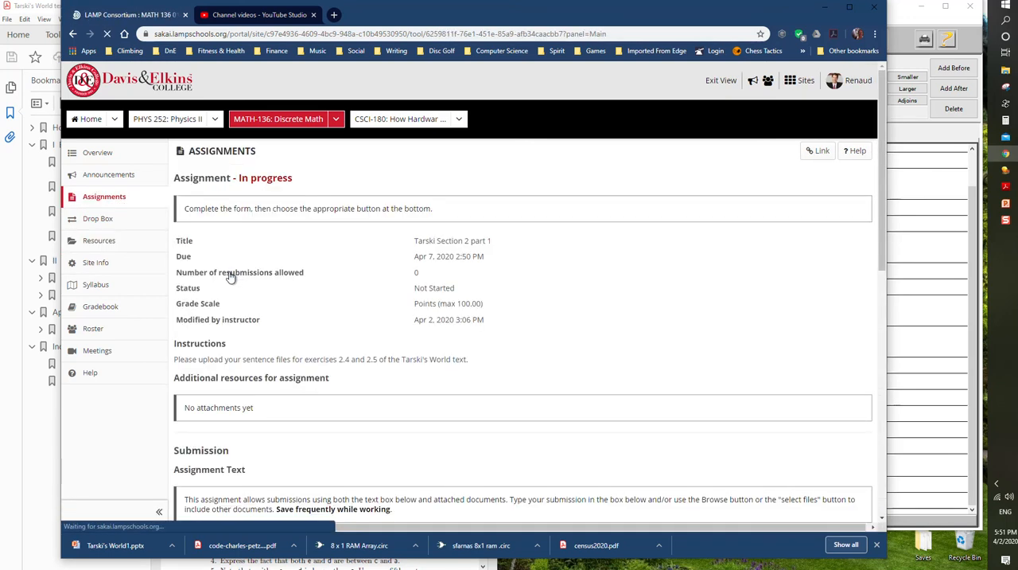
pyautogui.scroll(-5, 229, 288)
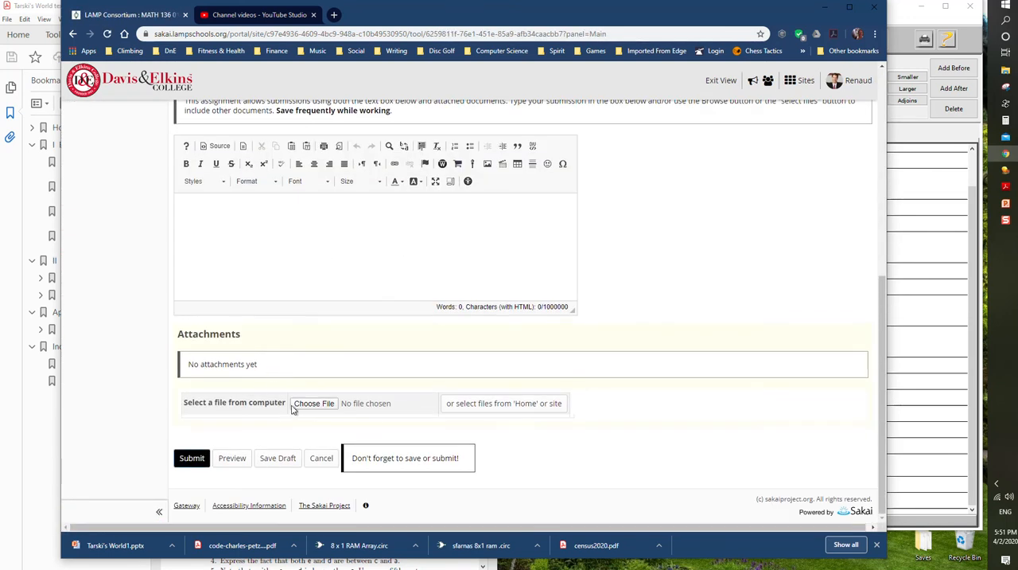
# - Attach the saved 2_4 sentence file from the Desktop and enter "I love puppies and rainbows." as the submission text
pyautogui.click(315, 404)
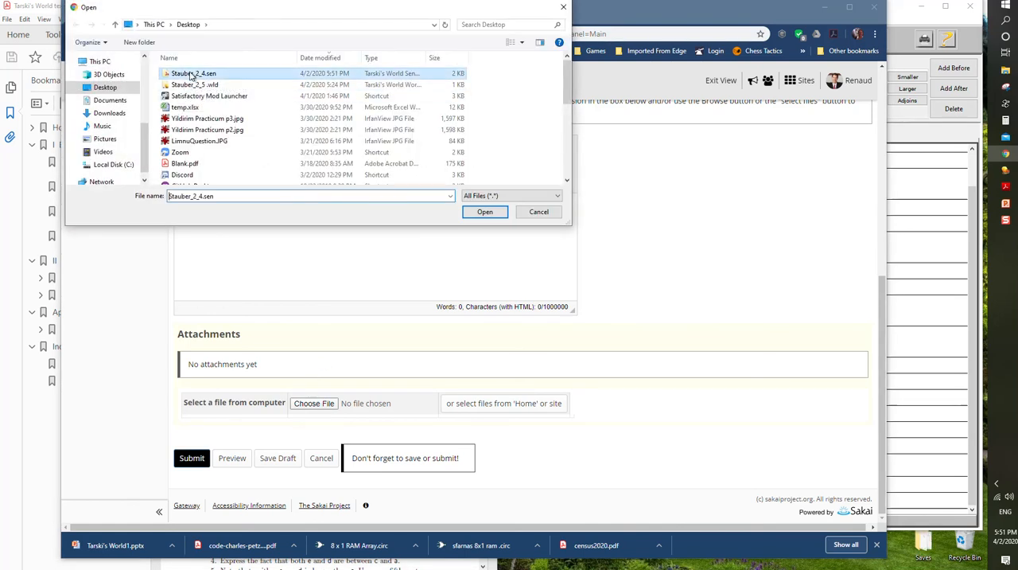
pyautogui.doubleClick(190, 74)
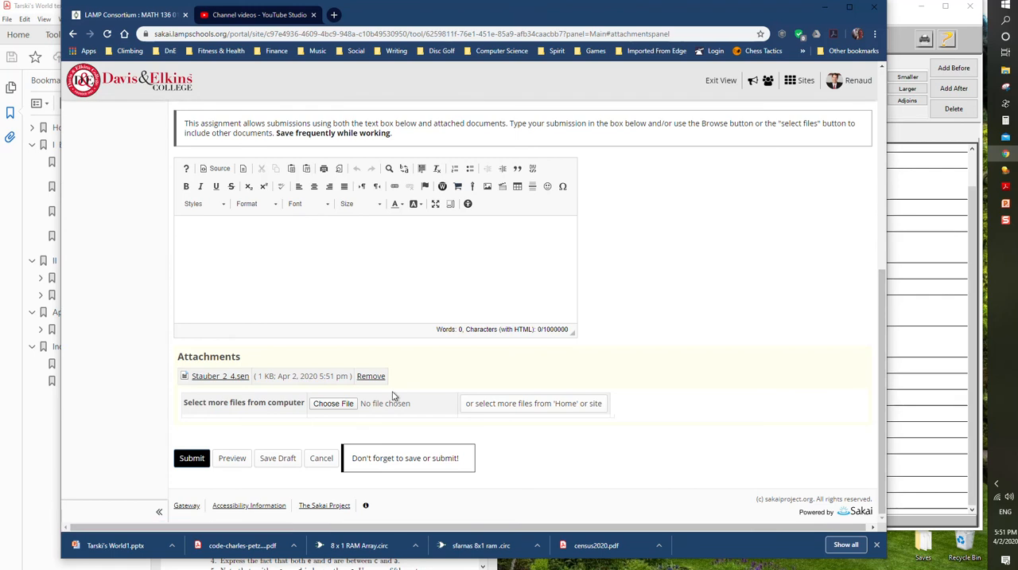
pyautogui.click(241, 236)
pyautogui.write('I love puppies and rainbows.')
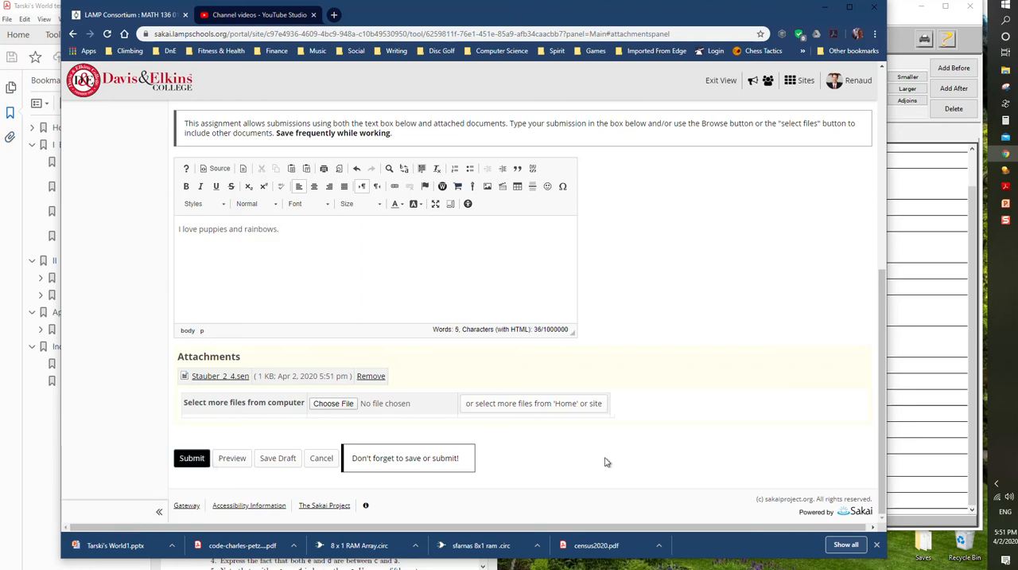
# - Look up Exercise 2.5 in the textbook, return to Tarski's World, and close Wittgenstein's World and the 2_4 sentence file
pyautogui.click(920, 360)
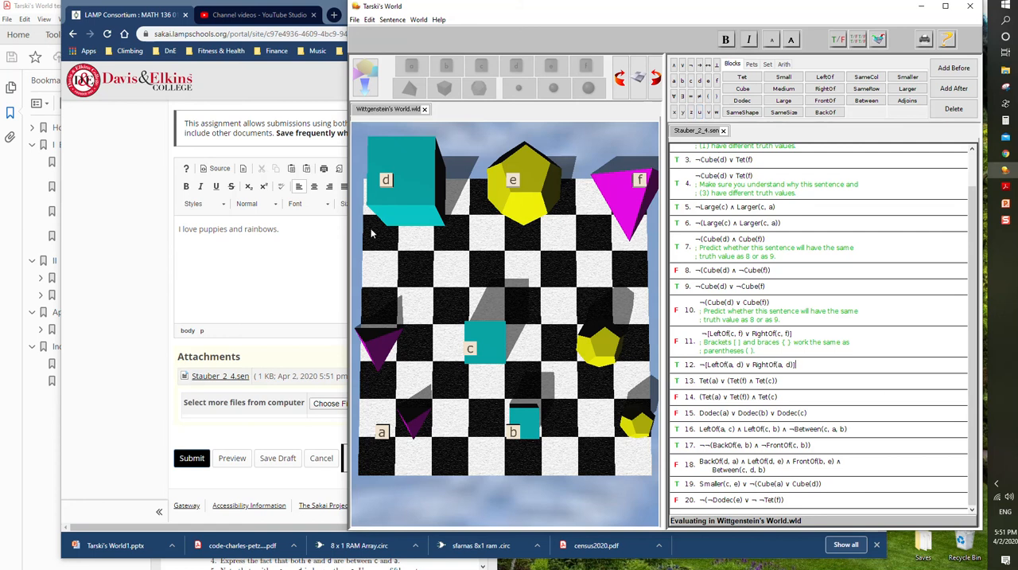
pyautogui.click(26, 427)
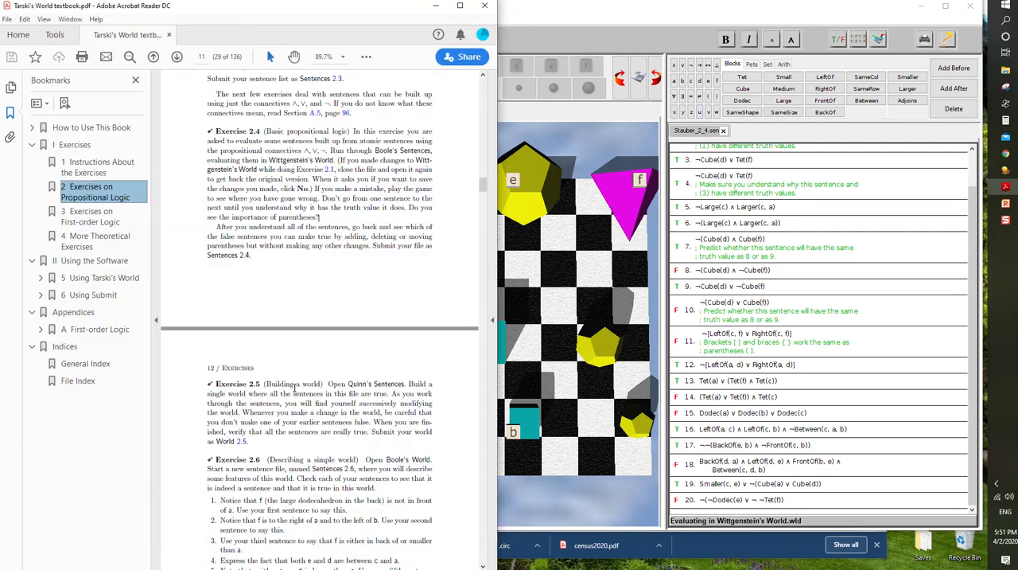
pyautogui.click(573, 126)
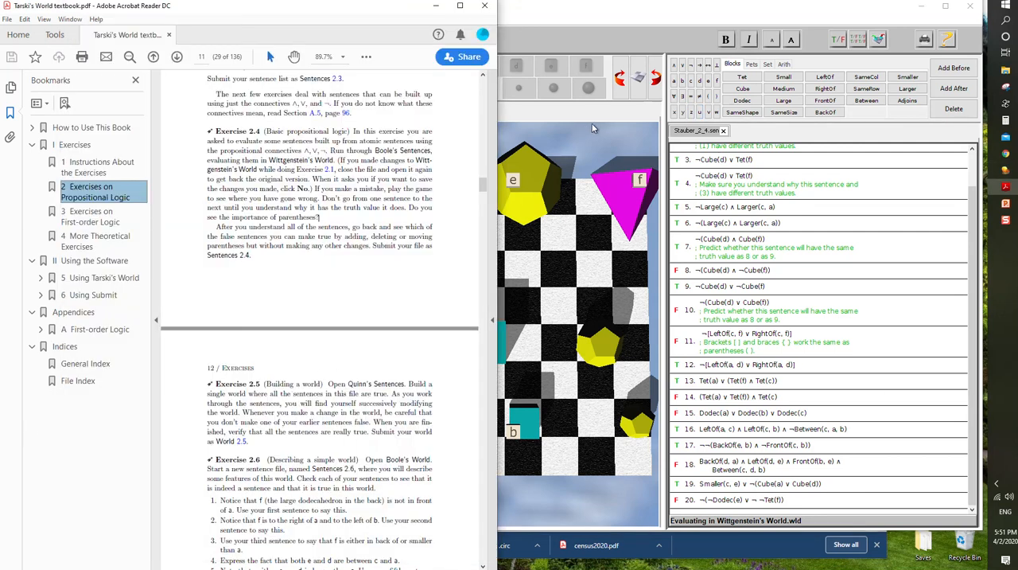
pyautogui.click(433, 109)
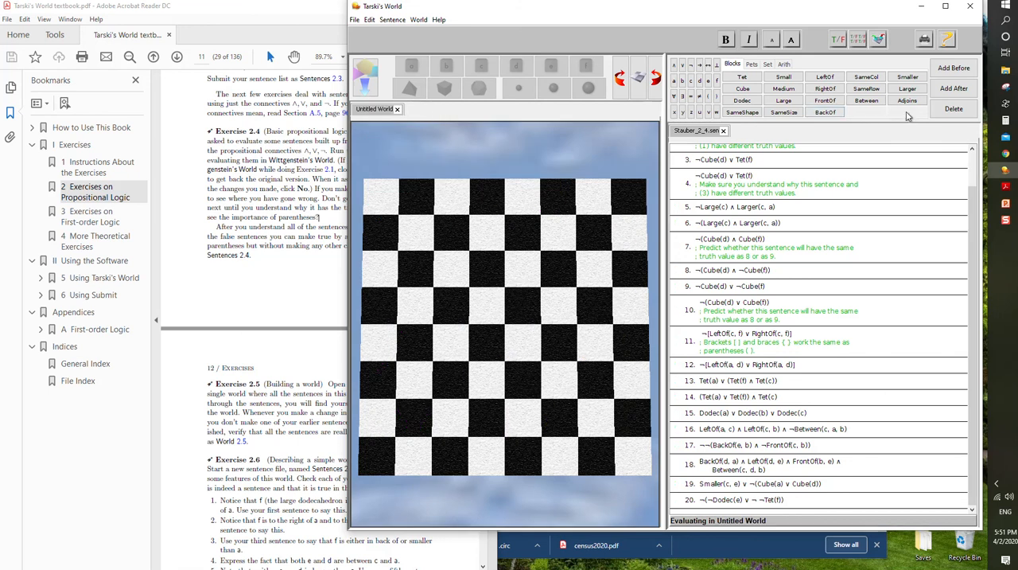
pyautogui.click(723, 131)
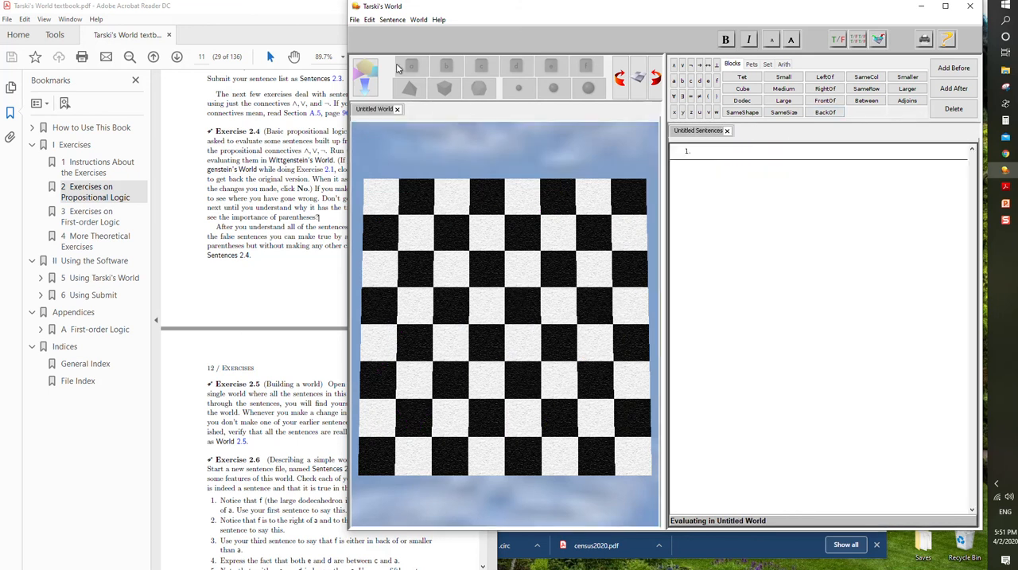
# - Open Quinn's Sentences from the TW Exercise Files folder
pyautogui.click(354, 19)
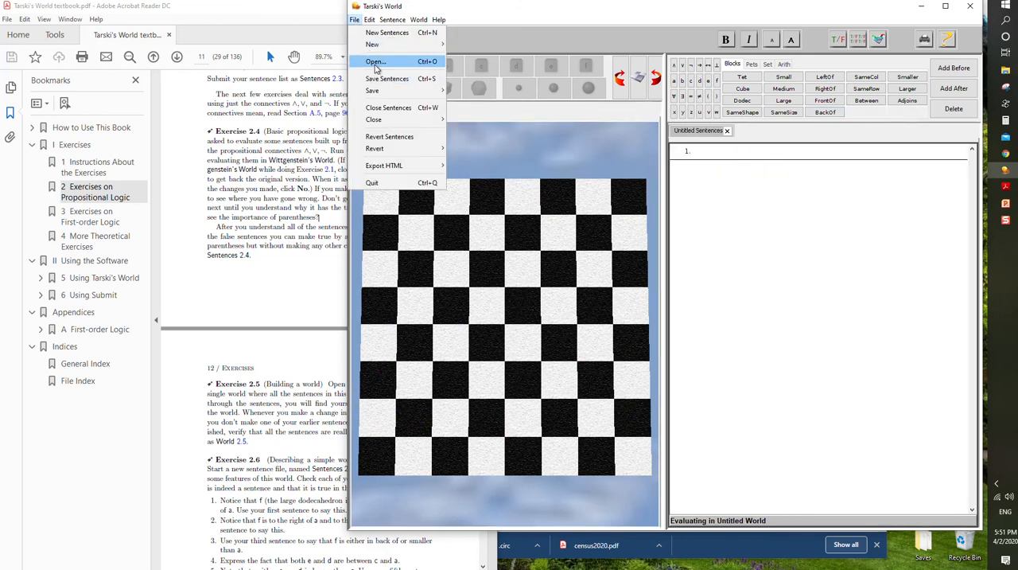
pyautogui.click(374, 63)
pyautogui.scroll(-3, 845, 469)
pyautogui.scroll(-10, 845, 469)
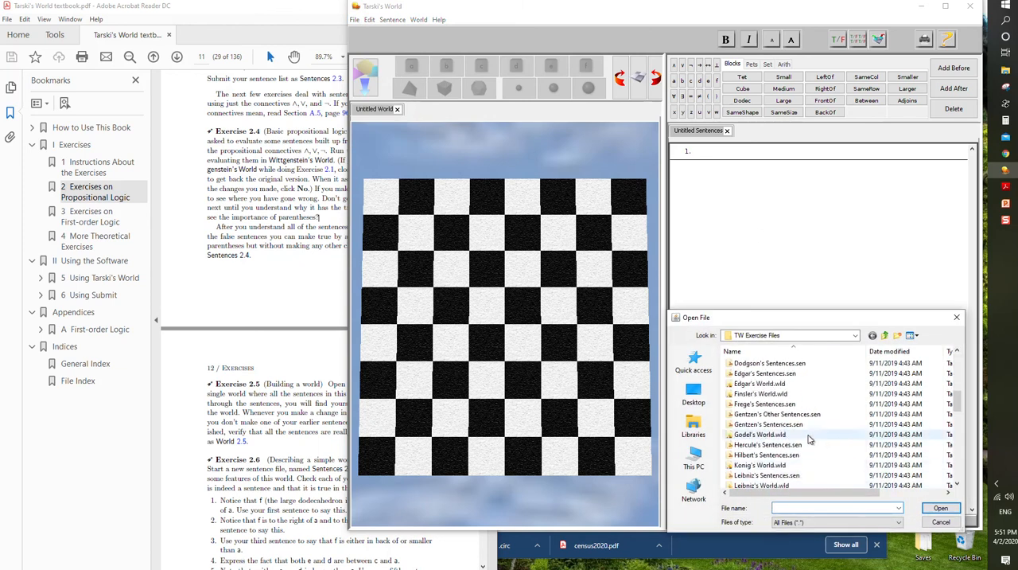
pyautogui.click(778, 435)
pyautogui.click(941, 509)
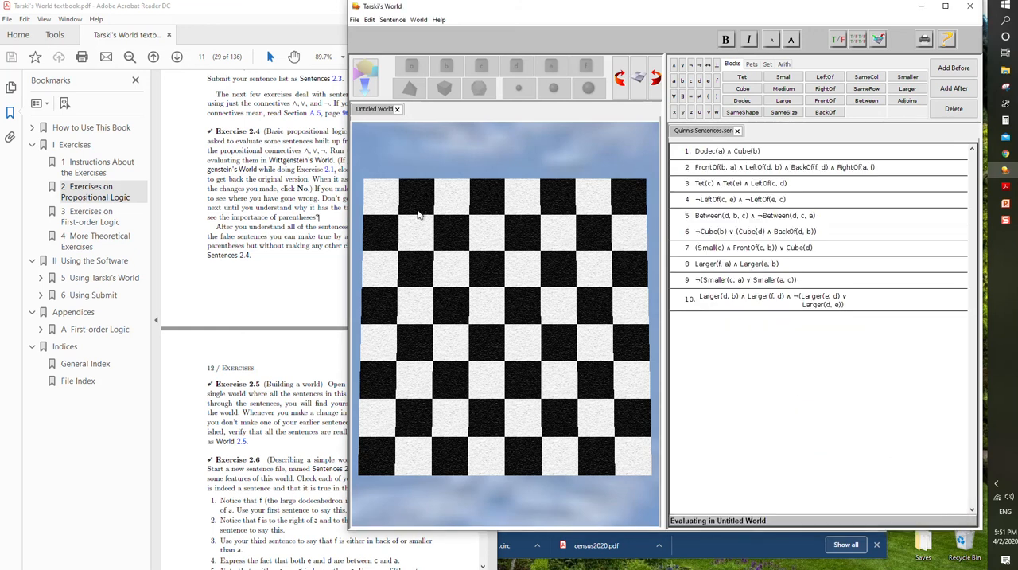
# - Review the Exercise 2.5 instructions in the textbook, return to Tarski's World, and place a small dodecahedron named a in the fourth column, fifth row from the back
pyautogui.click(299, 388)
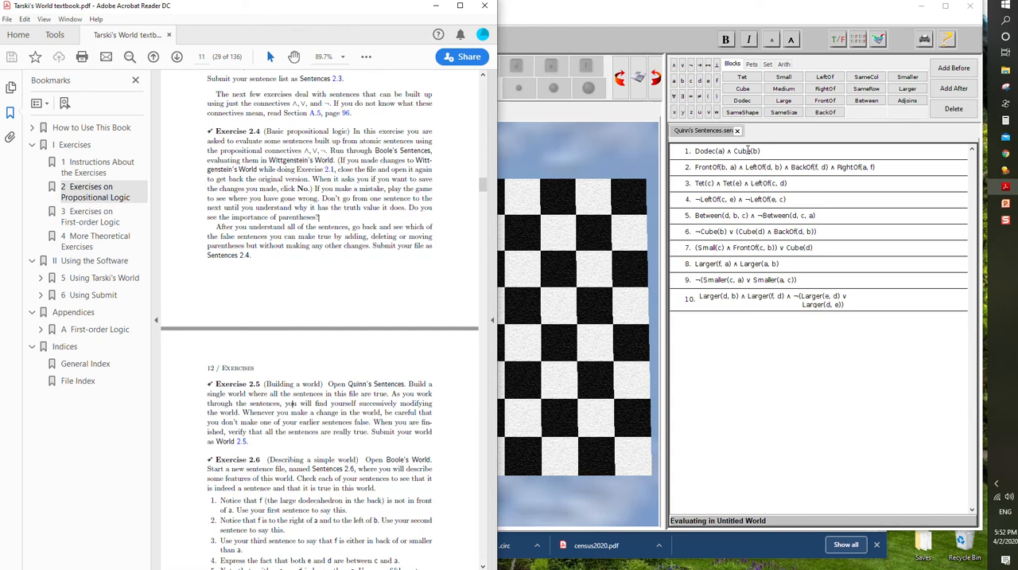
pyautogui.click(768, 151)
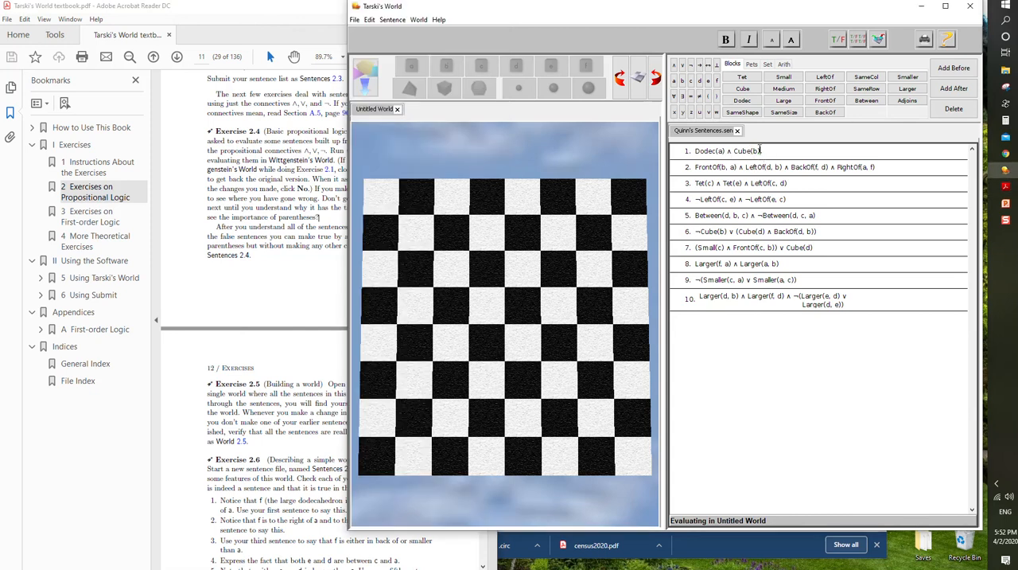
pyautogui.click(373, 81)
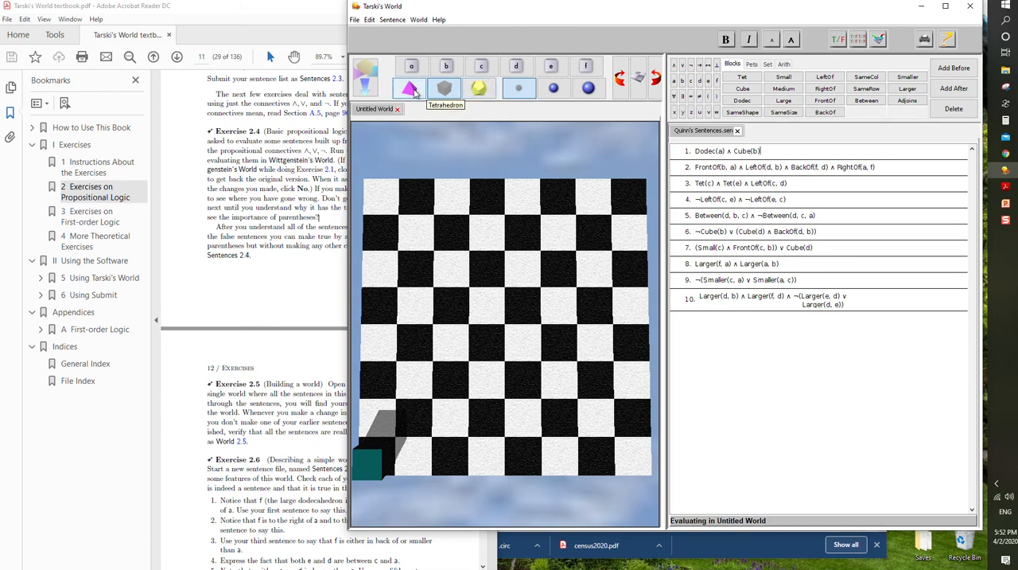
pyautogui.click(479, 87)
pyautogui.click(412, 67)
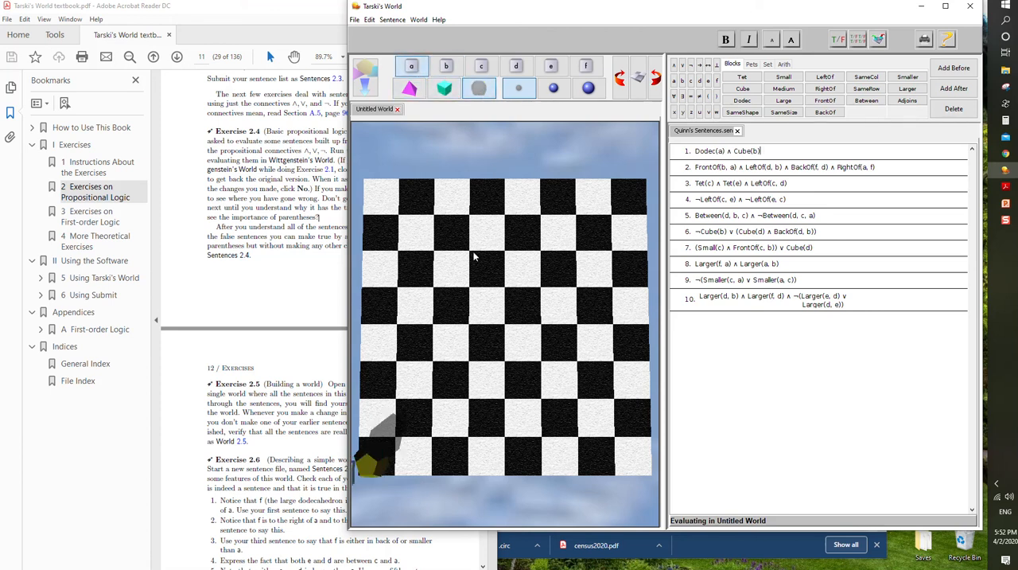
pyautogui.moveTo(374, 463); pyautogui.dragTo(487, 350)
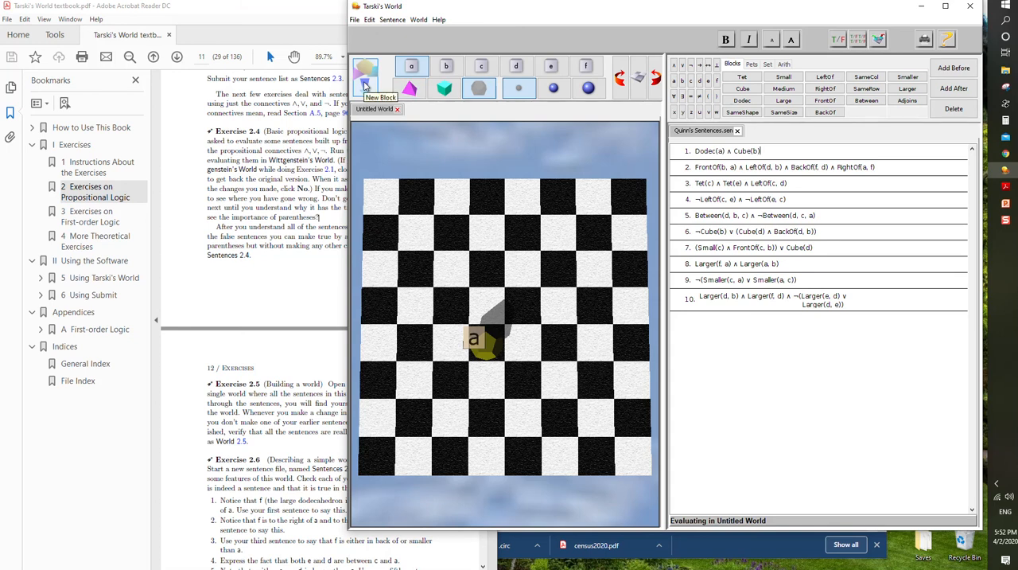
# - Add a small cube named b in the same row as a, two columns to its right, and evaluate sentence 1
pyautogui.click(365, 85)
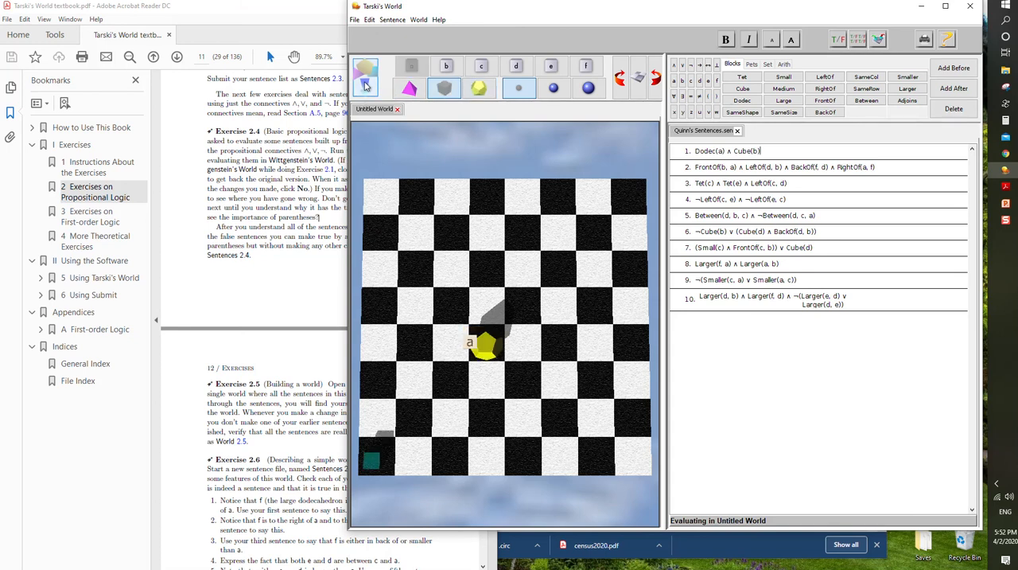
pyautogui.click(446, 67)
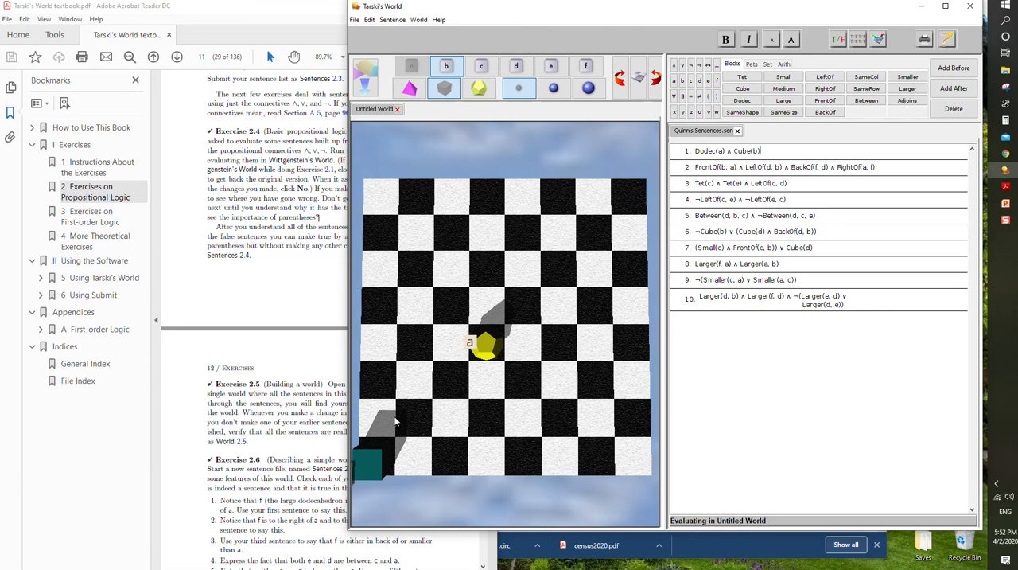
pyautogui.moveTo(372, 466); pyautogui.dragTo(561, 338)
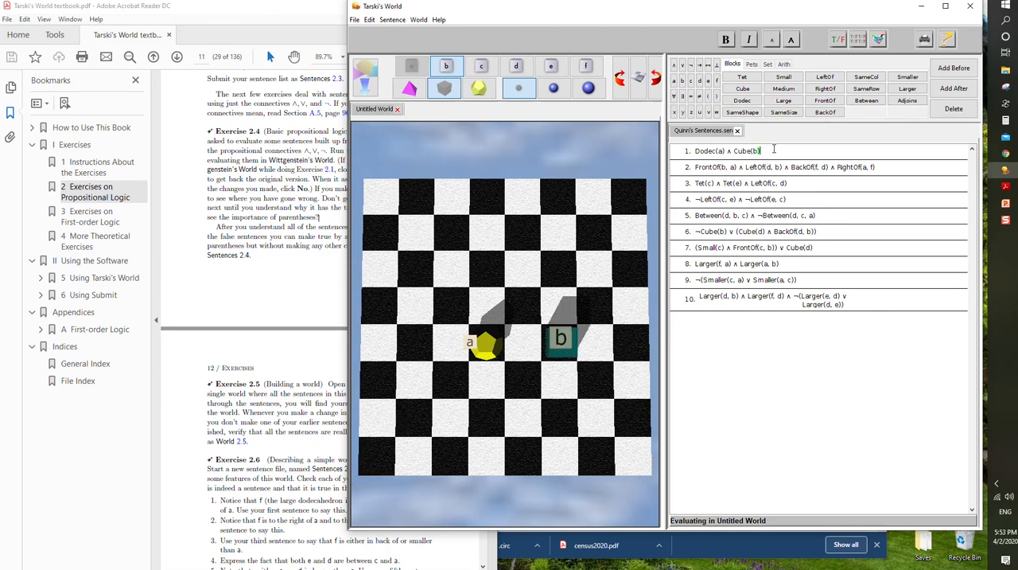
pyautogui.click(838, 39)
# - Move cube b two rows in front of a in the same column, and add a small cube named d two columns left of b
pyautogui.moveTo(568, 348); pyautogui.dragTo(501, 421)
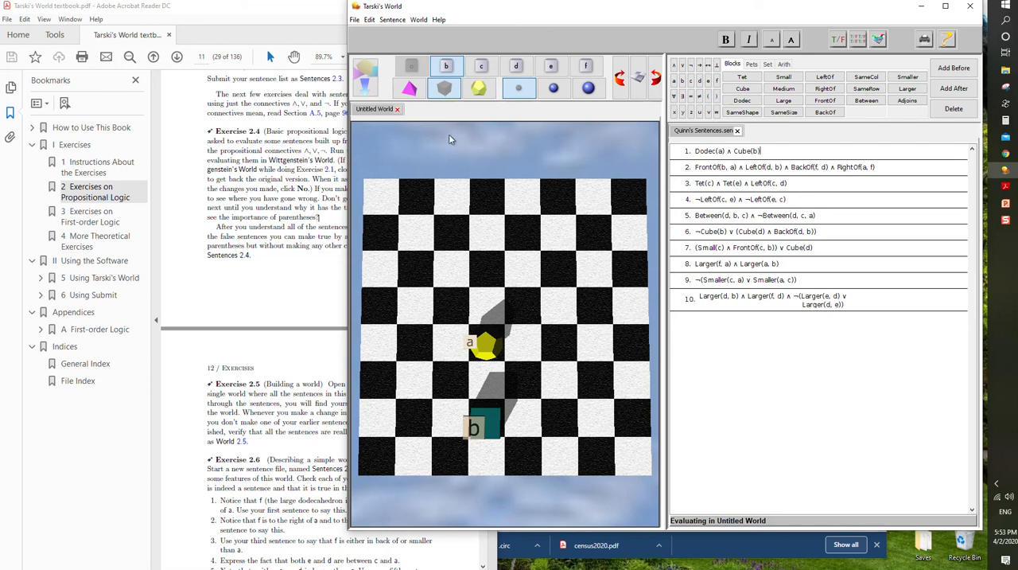
pyautogui.click(367, 84)
pyautogui.click(515, 67)
pyautogui.moveTo(378, 459); pyautogui.dragTo(410, 418)
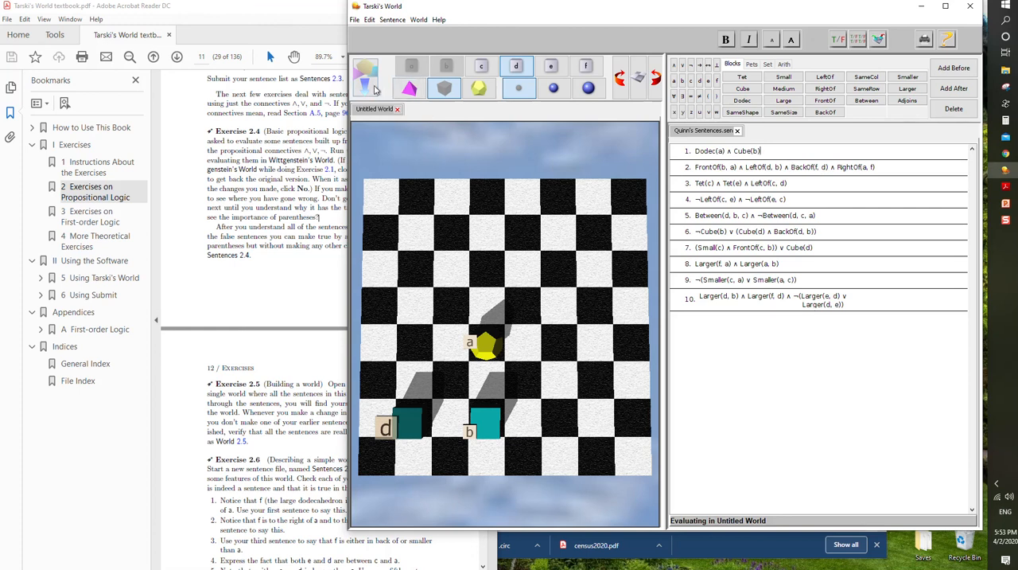
# - Add a small cube named f two rows behind a and two columns to its right, and evaluate sentence 2
pyautogui.click(371, 80)
pyautogui.click(583, 68)
pyautogui.moveTo(368, 467); pyautogui.dragTo(548, 425)
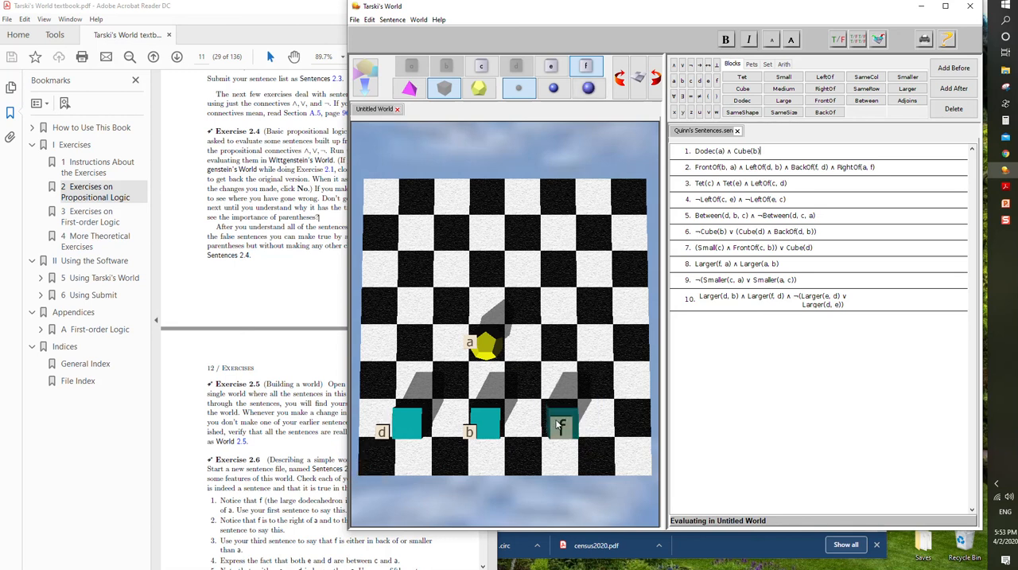
pyautogui.moveTo(562, 424); pyautogui.dragTo(423, 278)
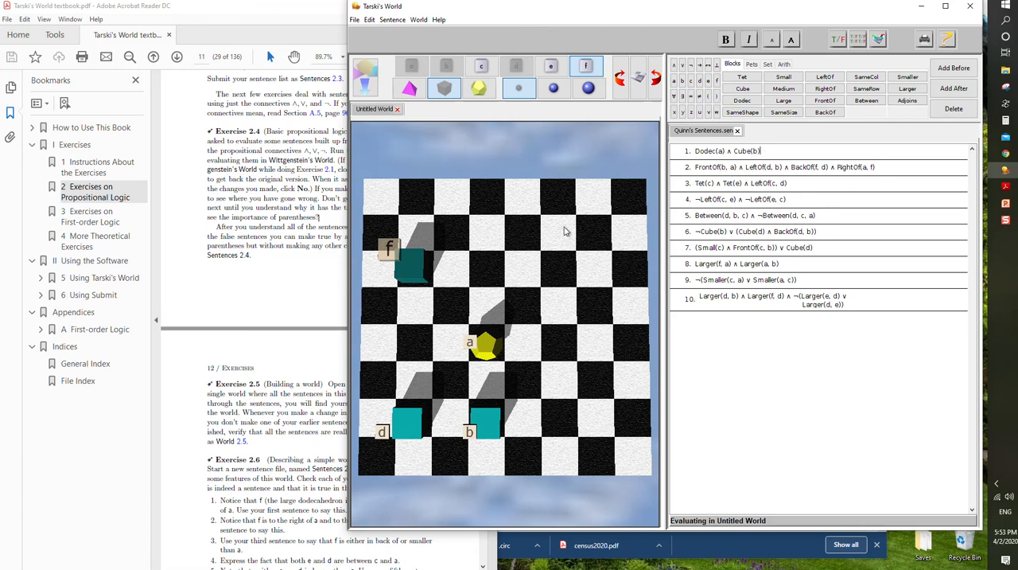
pyautogui.moveTo(427, 261); pyautogui.dragTo(565, 267)
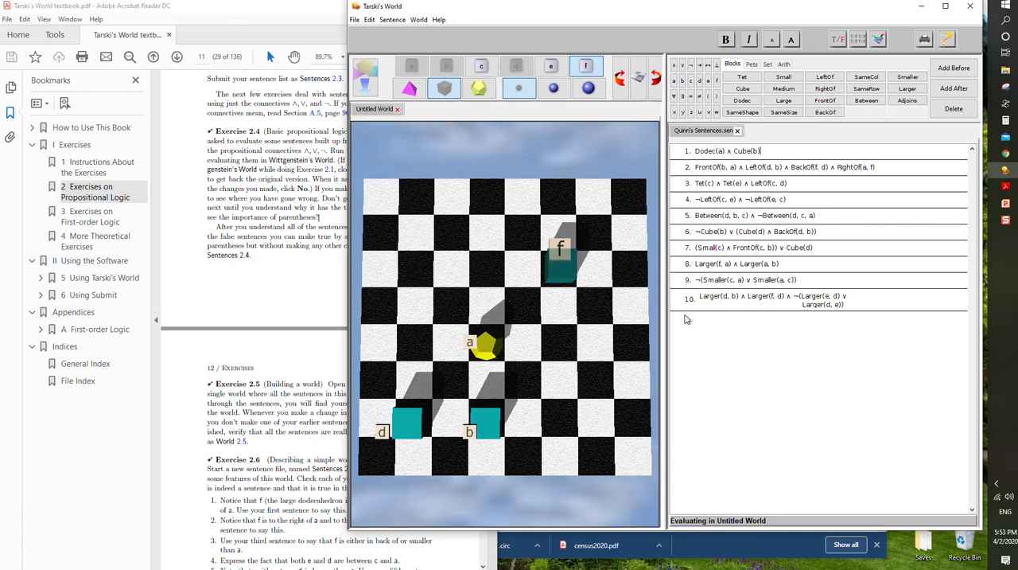
pyautogui.click(819, 167)
pyautogui.click(838, 39)
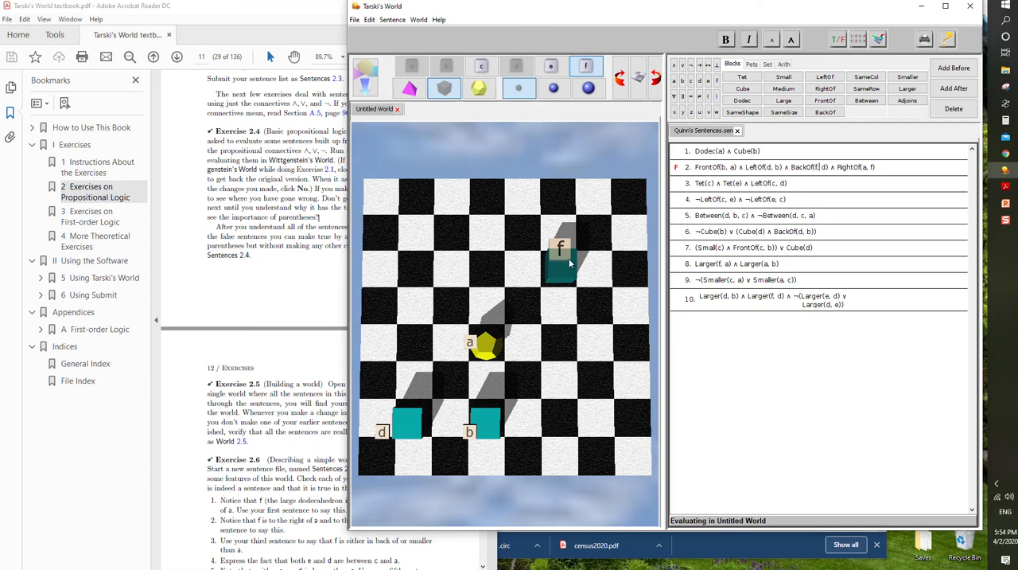
# - Move cube f into the same column as d, two rows behind a, and evaluate sentence 2 again
pyautogui.moveTo(563, 266); pyautogui.dragTo(412, 269)
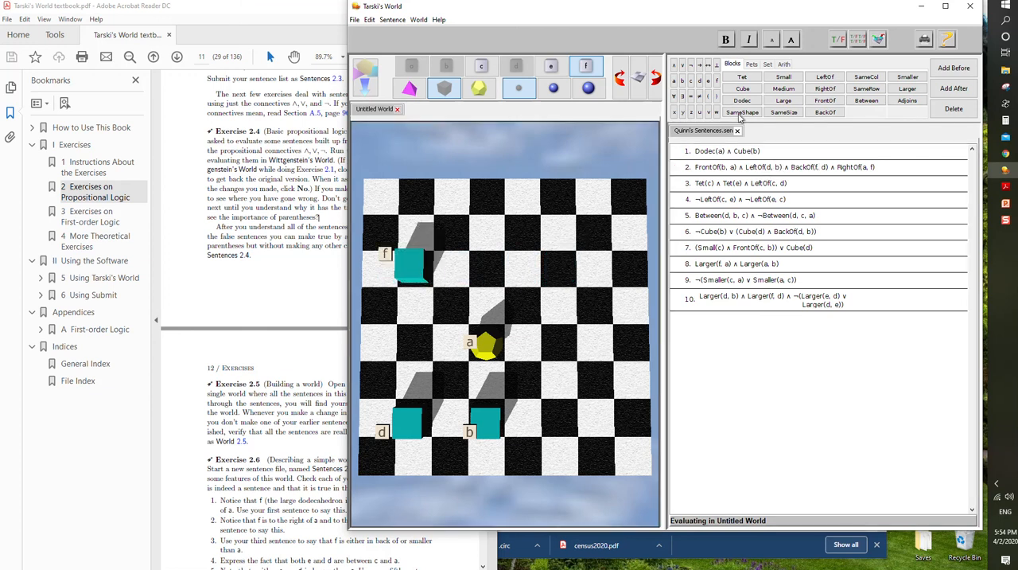
pyautogui.click(836, 40)
pyautogui.click(833, 42)
# - Add small tetrahedrons named c and e in the same row as a, two and four columns to its right
pyautogui.click(368, 80)
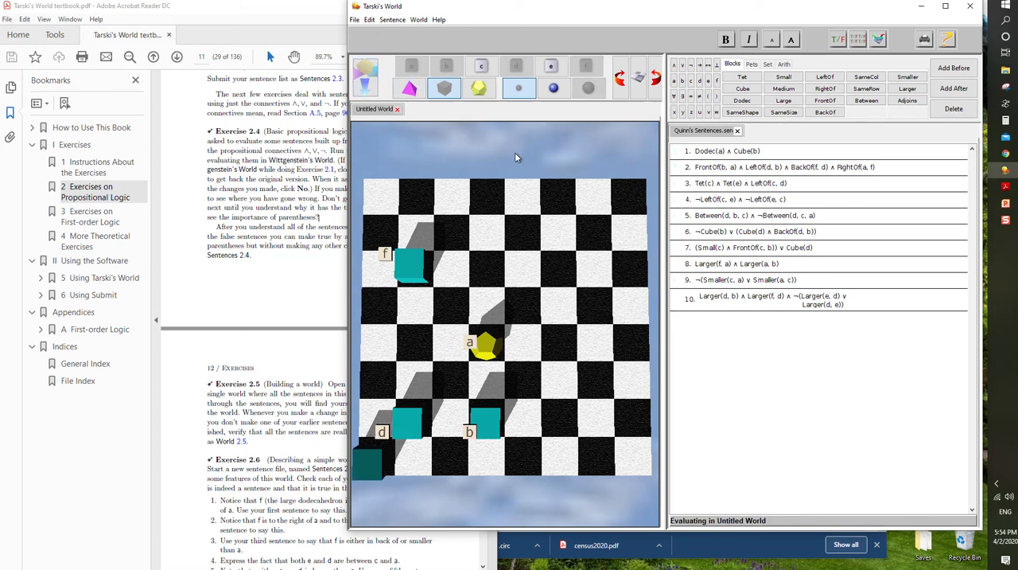
pyautogui.click(409, 88)
pyautogui.moveTo(551, 387); pyautogui.dragTo(561, 346)
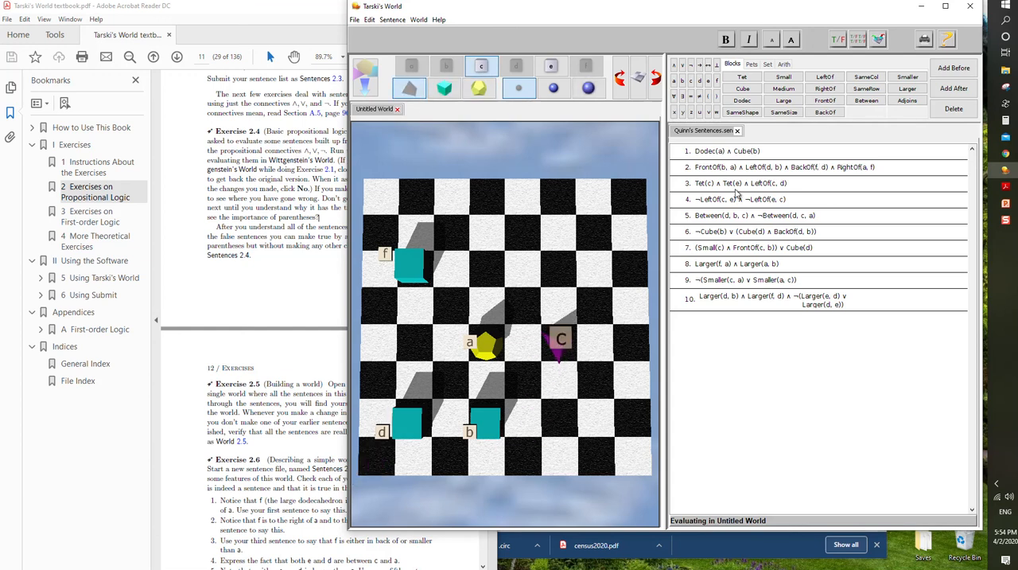
pyautogui.click(366, 76)
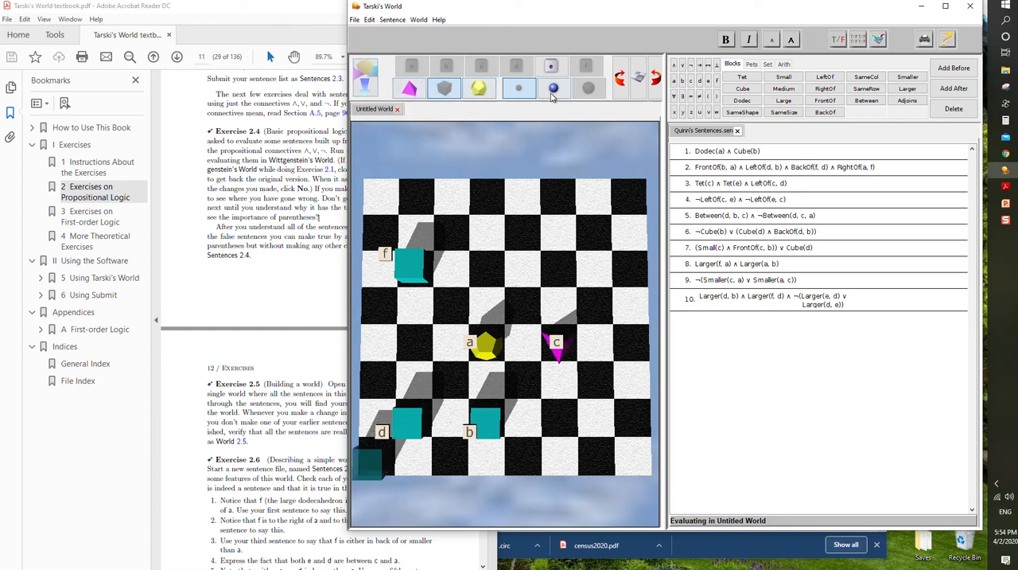
pyautogui.click(551, 70)
pyautogui.moveTo(381, 458); pyautogui.dragTo(625, 353)
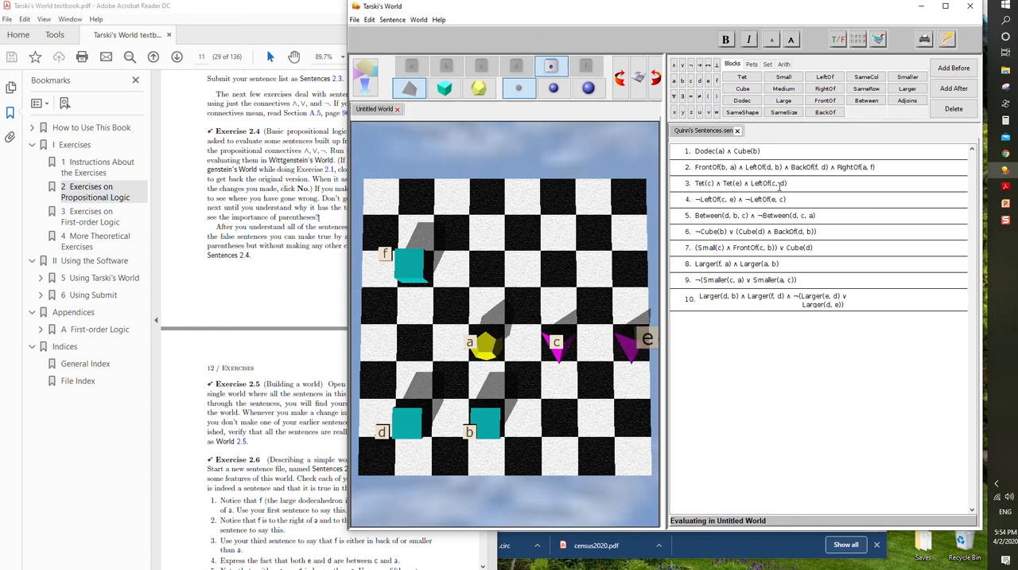
# - Move tetrahedron c to the leftmost column, one row in front of a, and evaluate sentence 3
pyautogui.click(557, 358)
pyautogui.moveTo(370, 427); pyautogui.dragTo(362, 380)
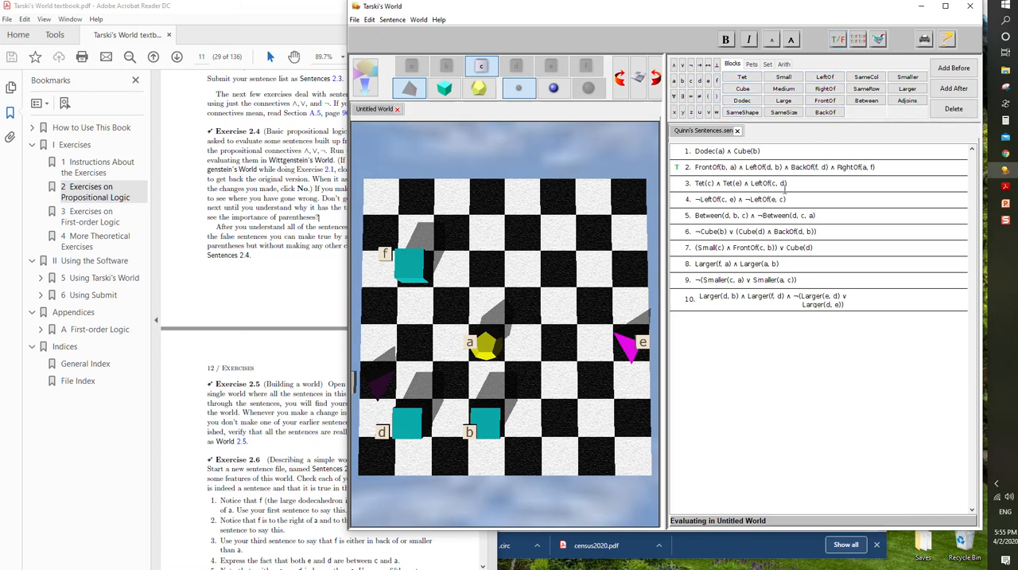
pyautogui.click(796, 186)
pyautogui.click(840, 42)
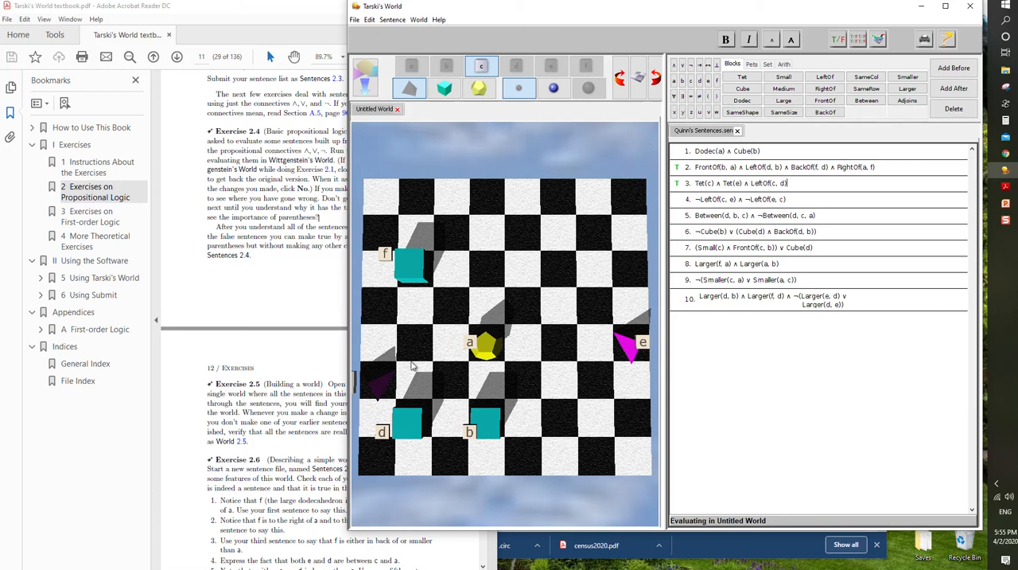
# - Move tetrahedrons c and e into the seventh column with c two rows behind e, and evaluate sentence 4
pyautogui.moveTo(379, 385); pyautogui.dragTo(600, 271)
pyautogui.moveTo(632, 343); pyautogui.dragTo(596, 341)
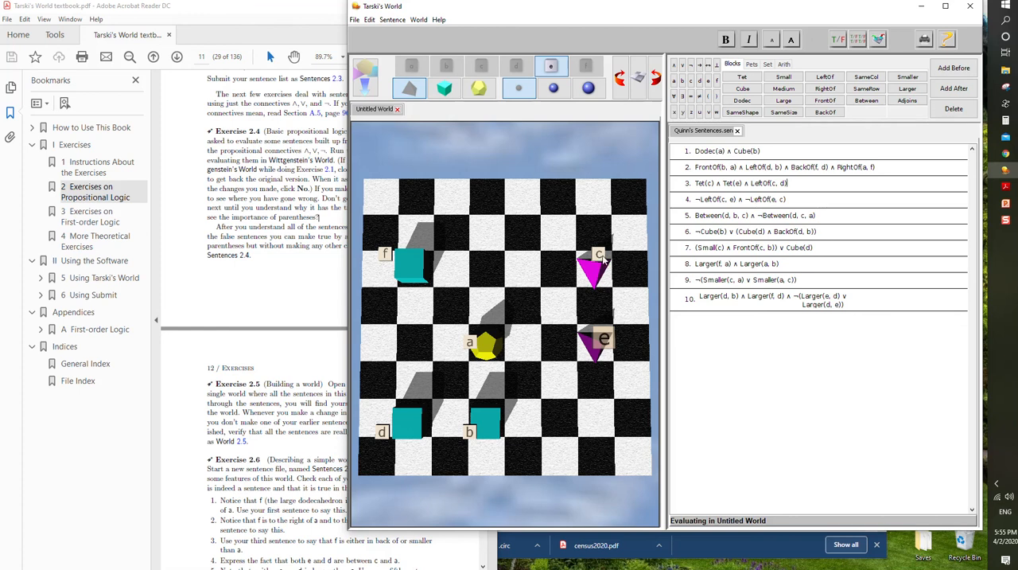
pyautogui.click(812, 200)
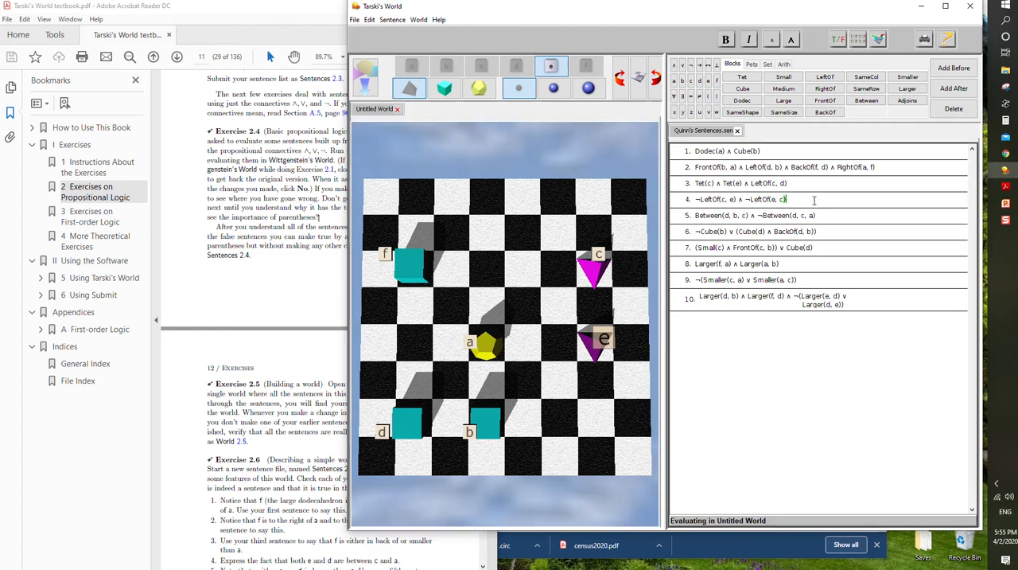
pyautogui.click(837, 41)
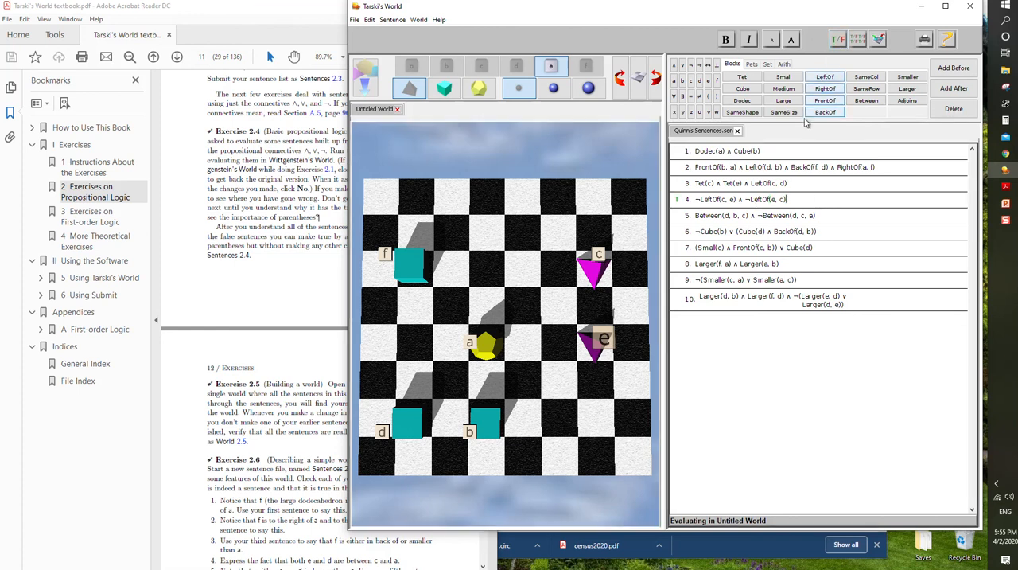
# - Evaluate sentence 5, move cube d into the square between c and e, and evaluate the sentence again
pyautogui.click(826, 218)
pyautogui.click(838, 41)
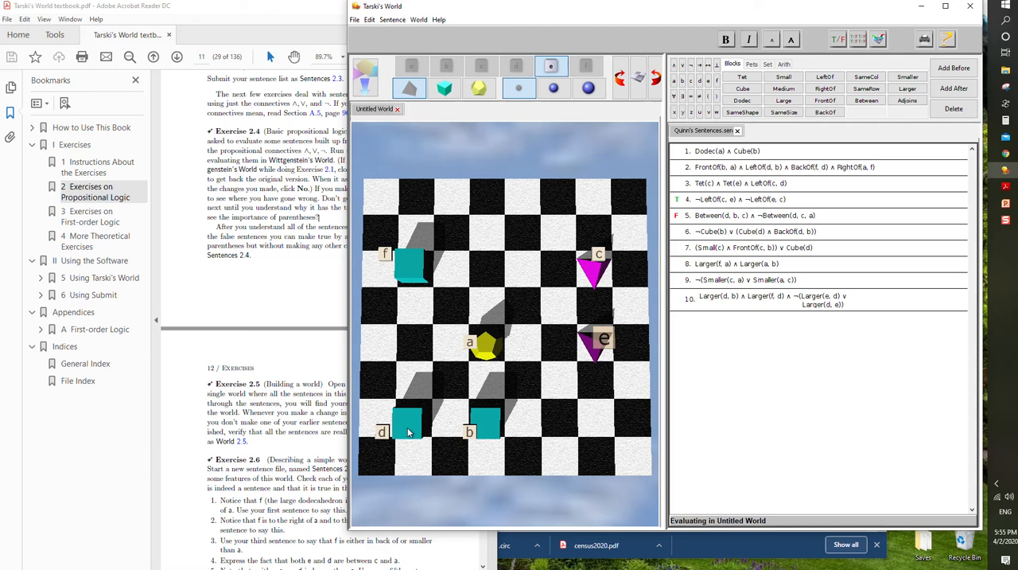
pyautogui.click(408, 432)
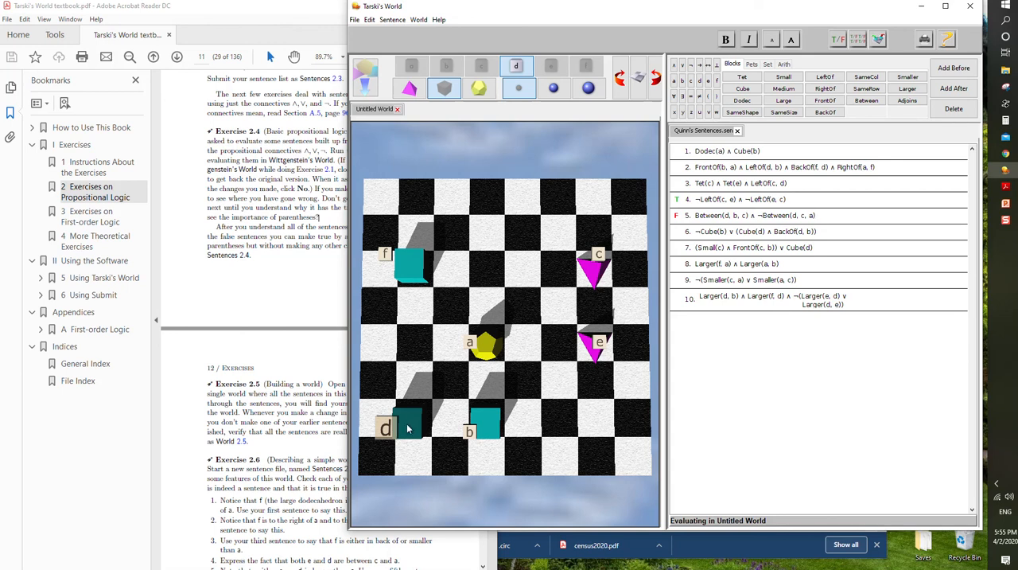
pyautogui.moveTo(408, 429); pyautogui.dragTo(602, 305)
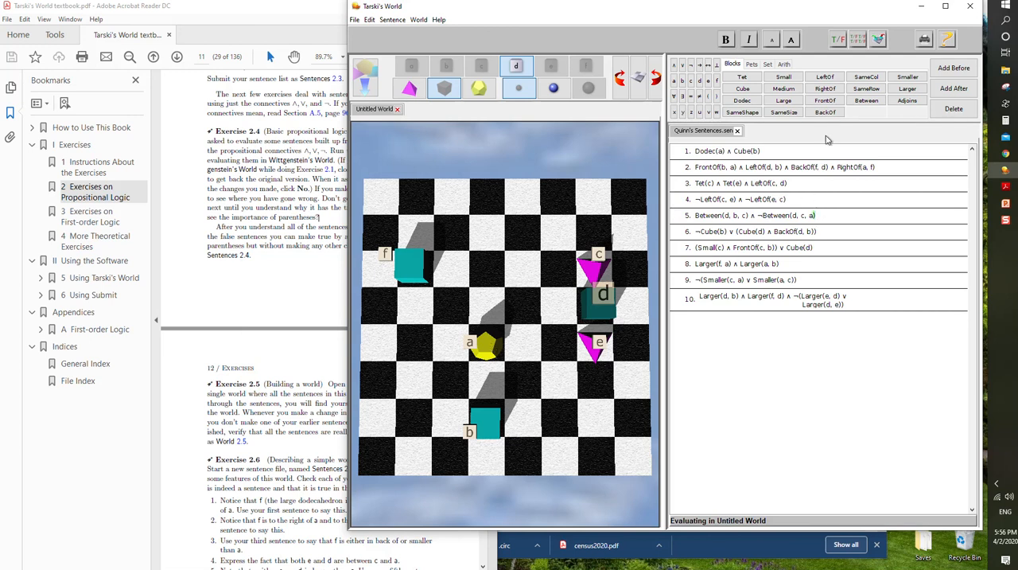
pyautogui.click(838, 40)
pyautogui.click(798, 215)
# - Move cubes b and d one column left so d lies on the diagonal between b and c, and evaluate sentence 5 and all sentences
pyautogui.moveTo(477, 429); pyautogui.dragTo(460, 427)
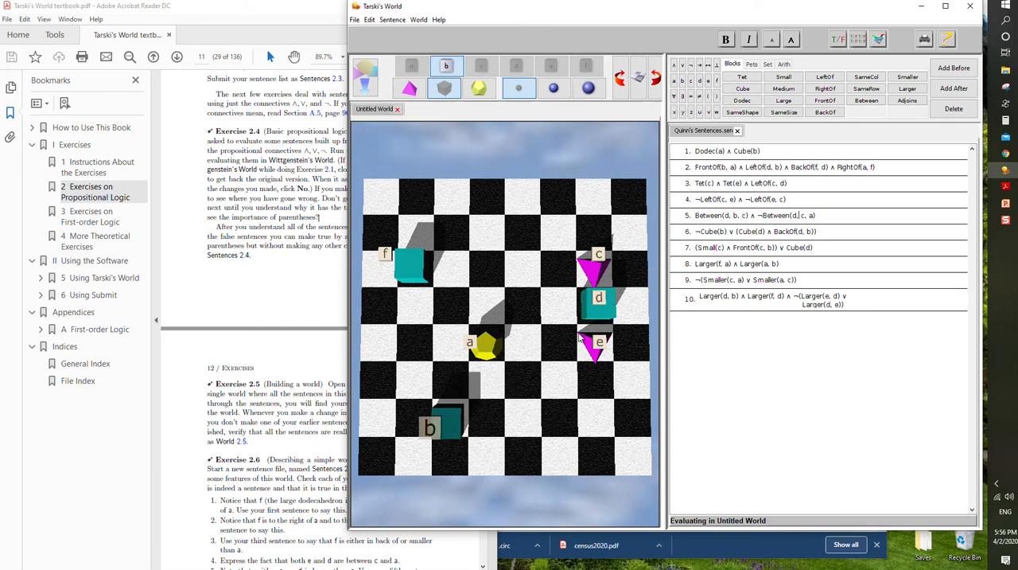
pyautogui.moveTo(598, 303); pyautogui.dragTo(561, 296)
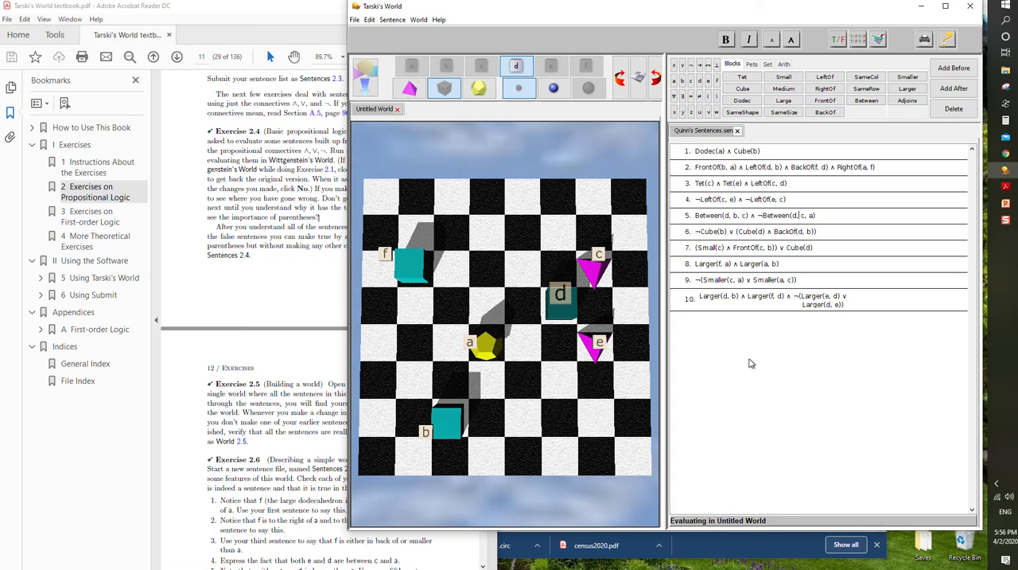
pyautogui.click(838, 40)
pyautogui.click(857, 39)
pyautogui.click(1006, 220)
pyautogui.click(1006, 223)
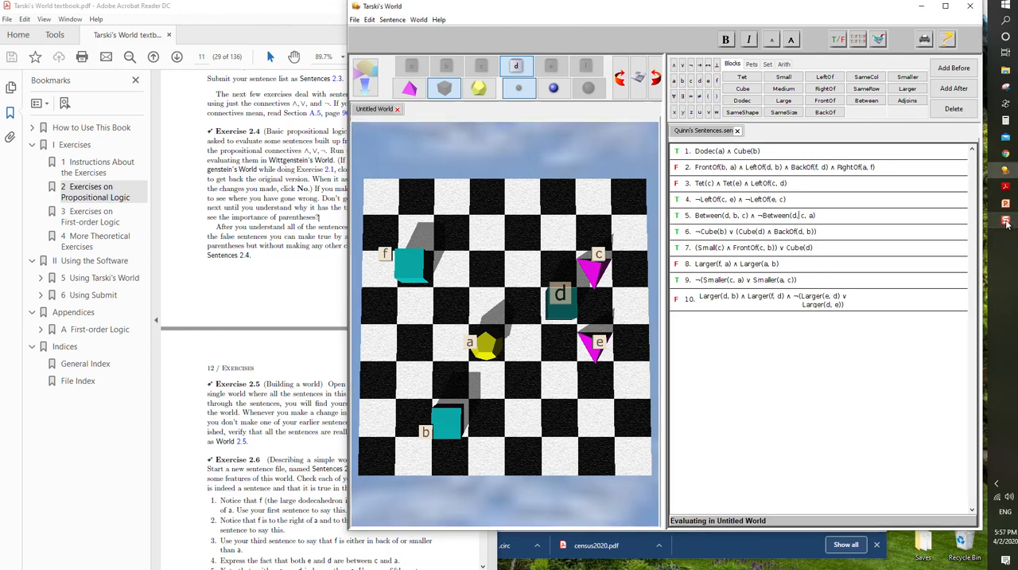